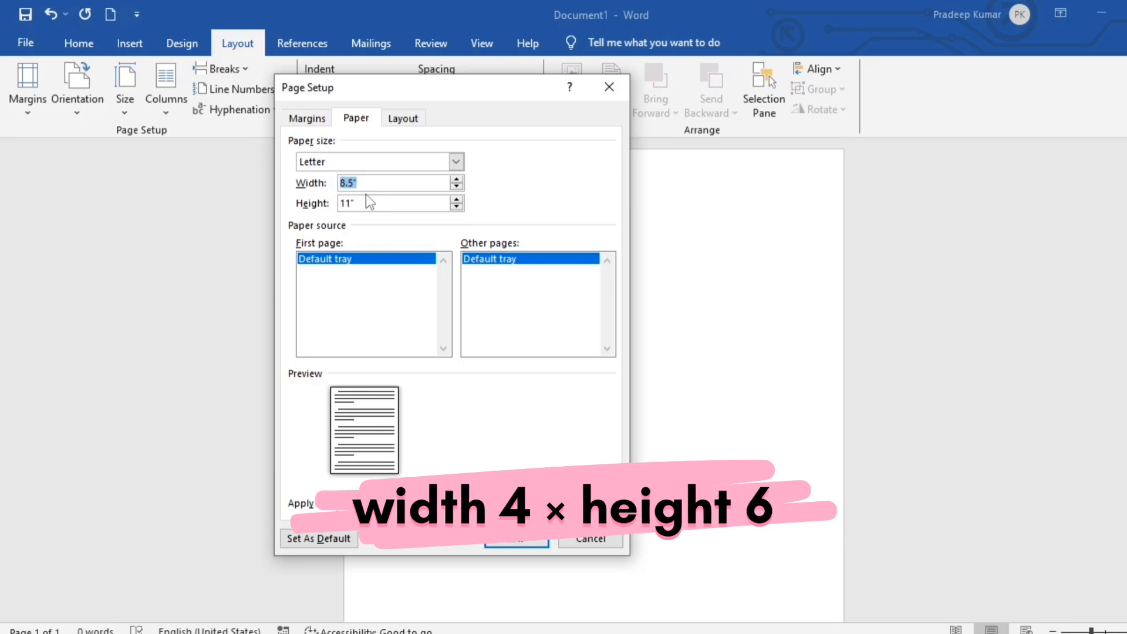
Apply a custom paper size of 4" width by 6" height to the whole document.
{"action": "type", "text": "4"}
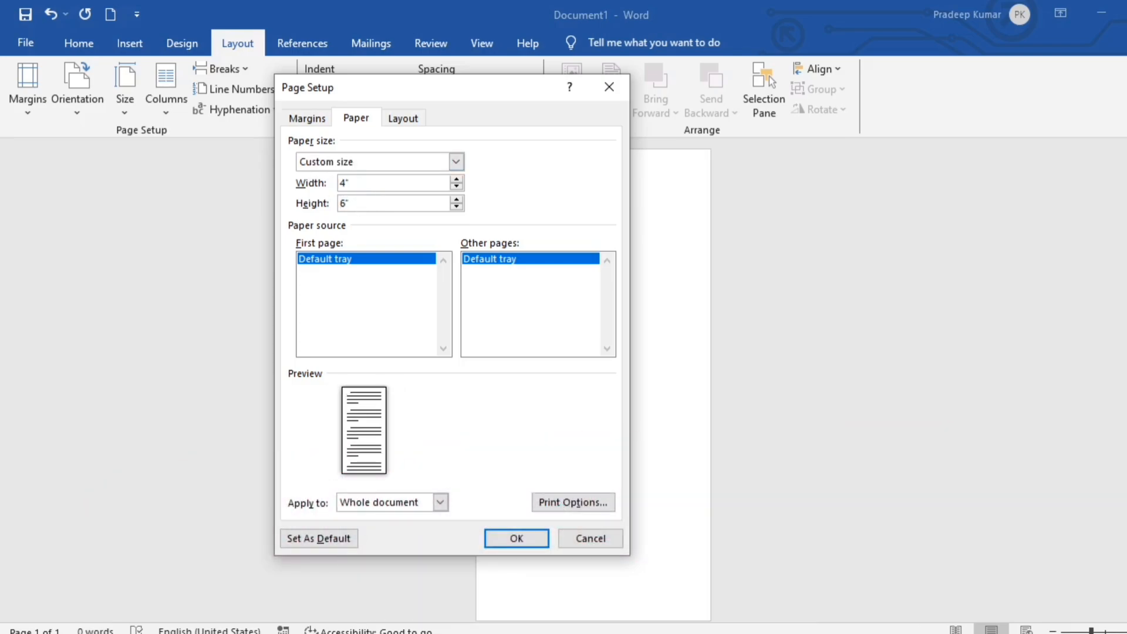
{"action": "left_click", "coordinate": [506, 538]}
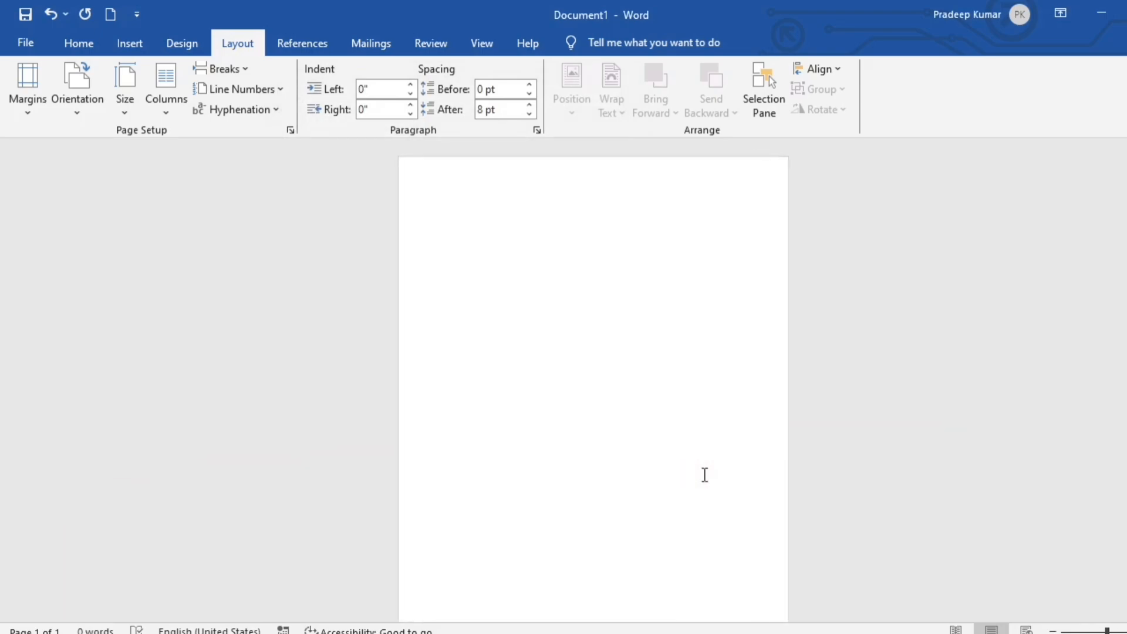
{"action": "scroll", "coordinate": [704, 474], "scroll_direction": "up", "scroll_amount": 3}
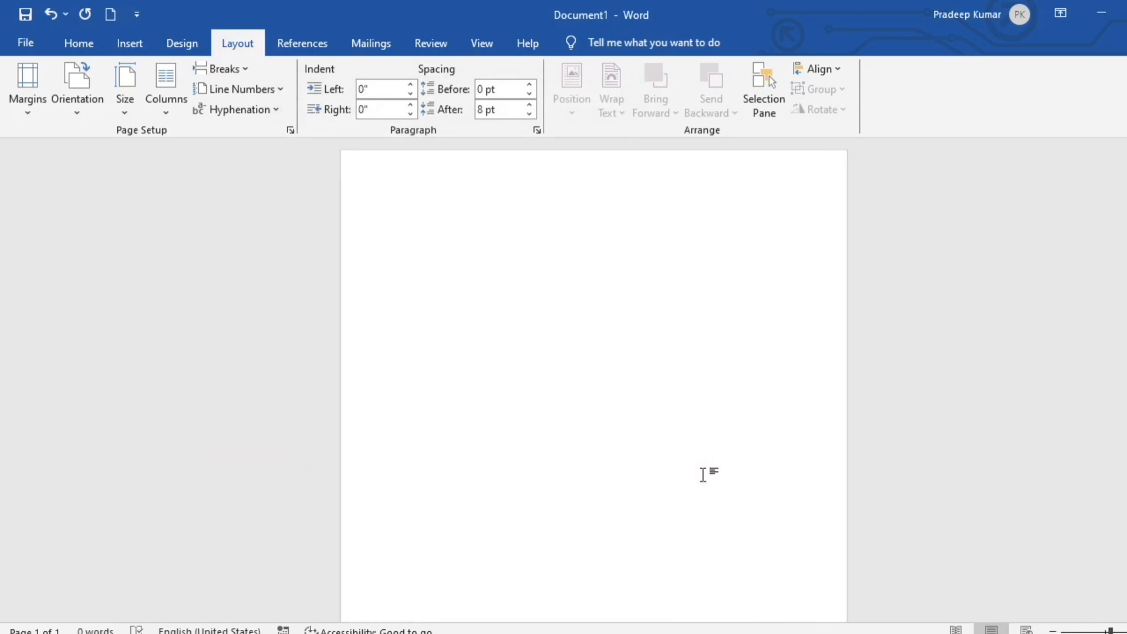
{"action": "left_click", "coordinate": [182, 43]}
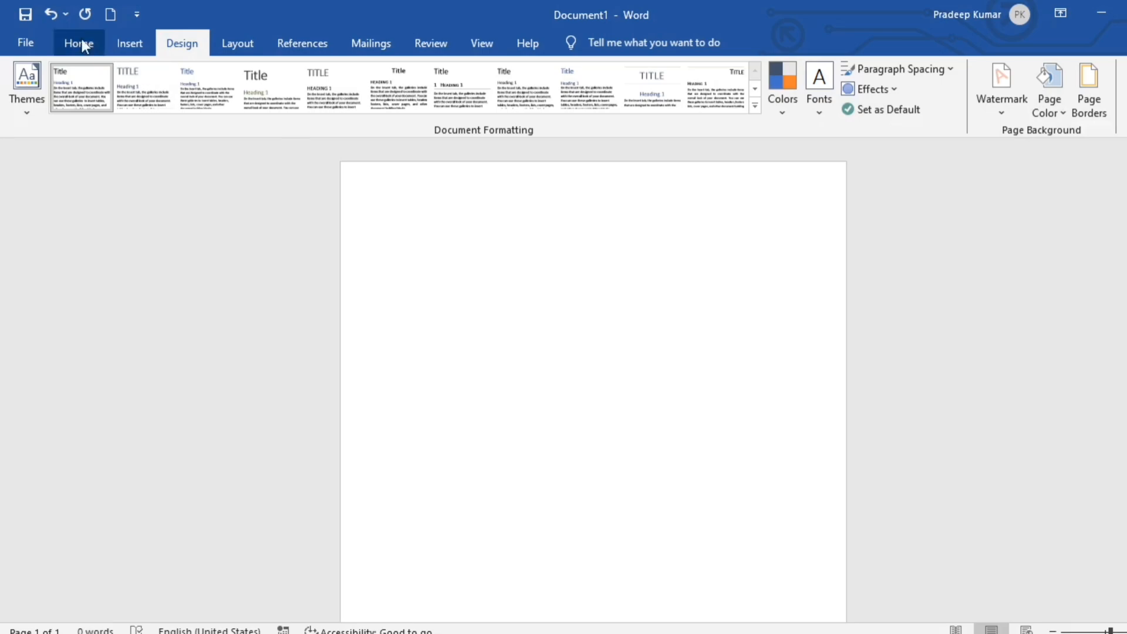
{"action": "left_click", "coordinate": [81, 43]}
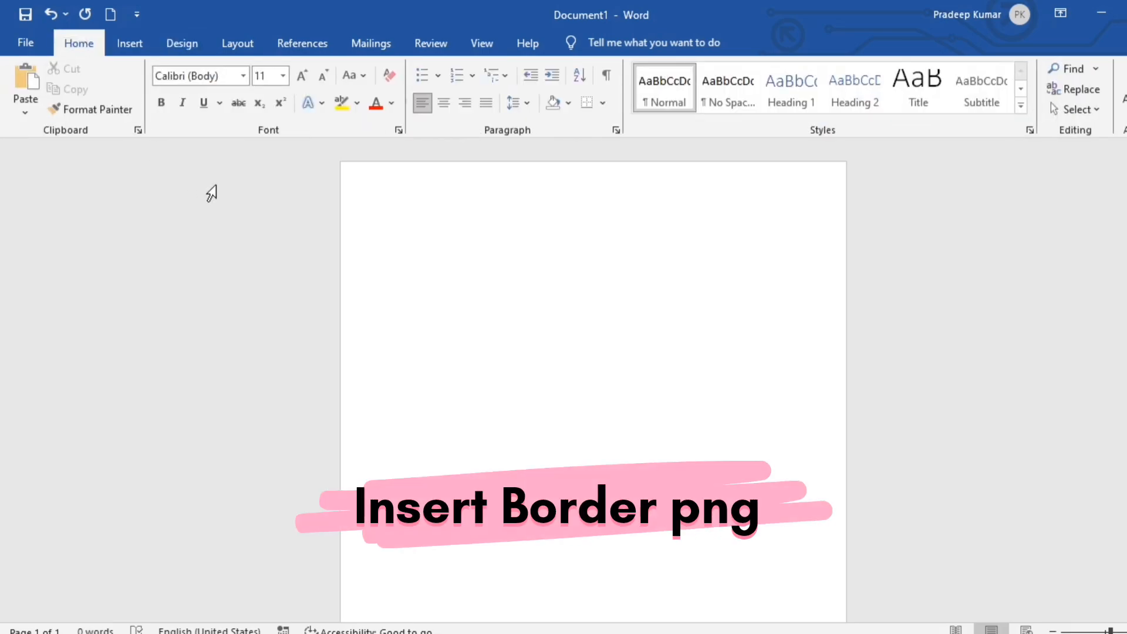
{"action": "left_click", "coordinate": [129, 47]}
{"action": "left_click", "coordinate": [179, 115]}
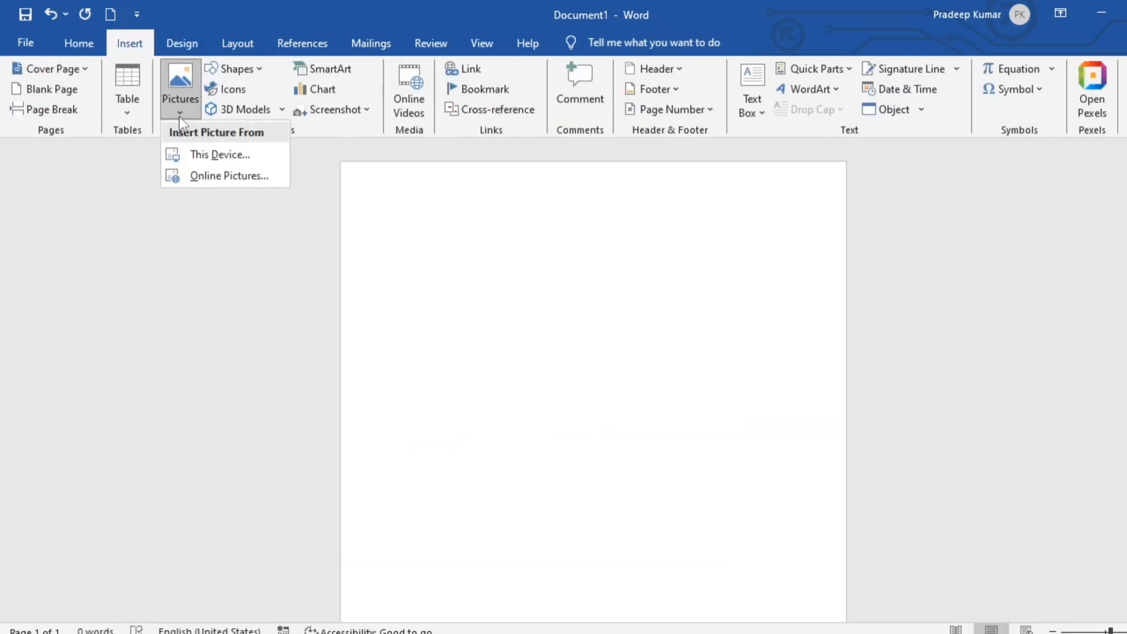
{"action": "left_click", "coordinate": [210, 155]}
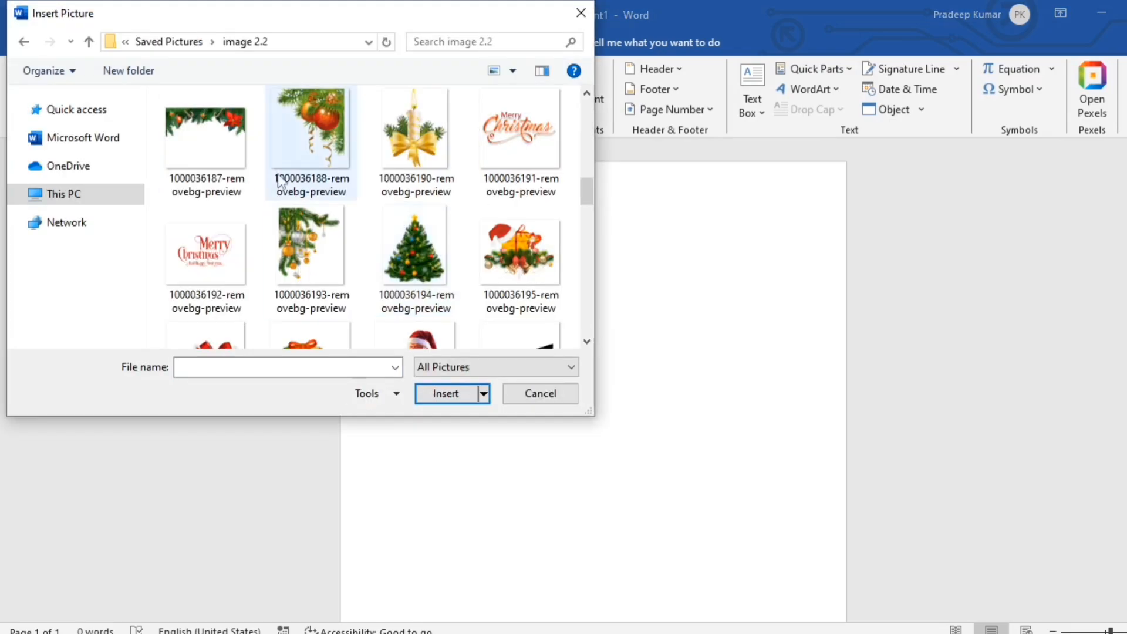
{"action": "left_click", "coordinate": [229, 150]}
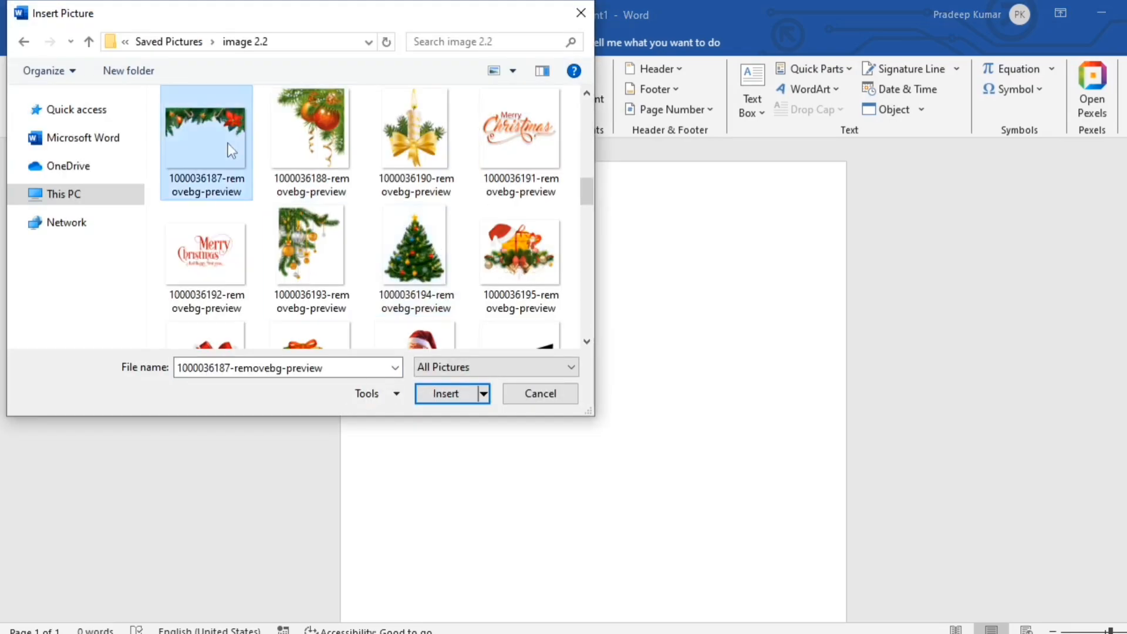
{"action": "left_click", "coordinate": [446, 393]}
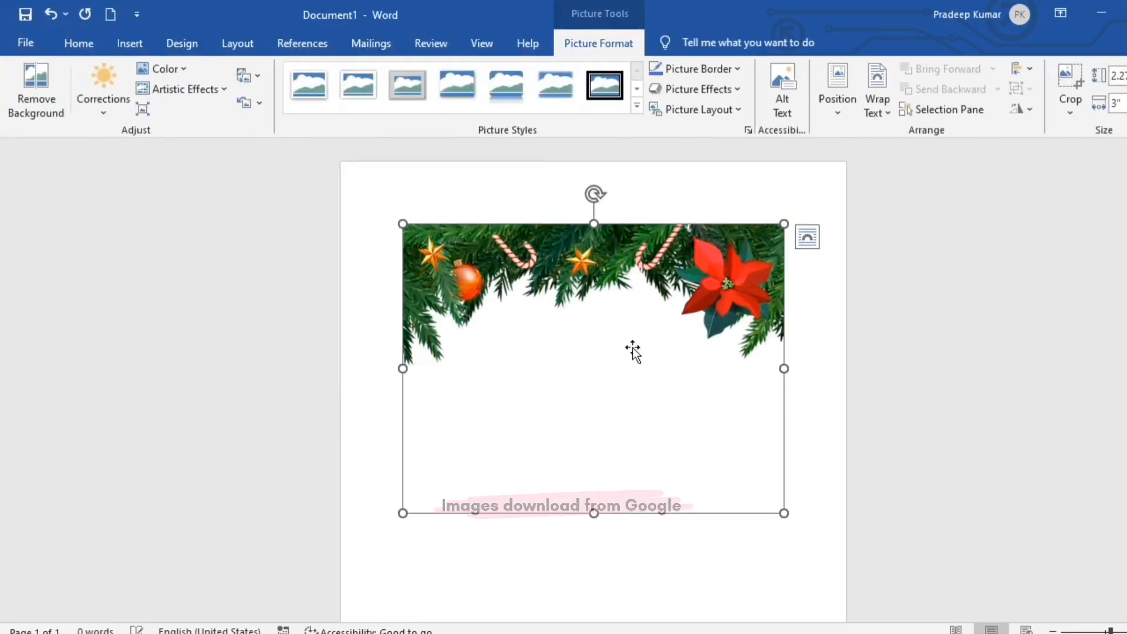
Float the garland picture in front of text and fit it across the full 4" width at the top of the page.
{"action": "left_click", "coordinate": [643, 247]}
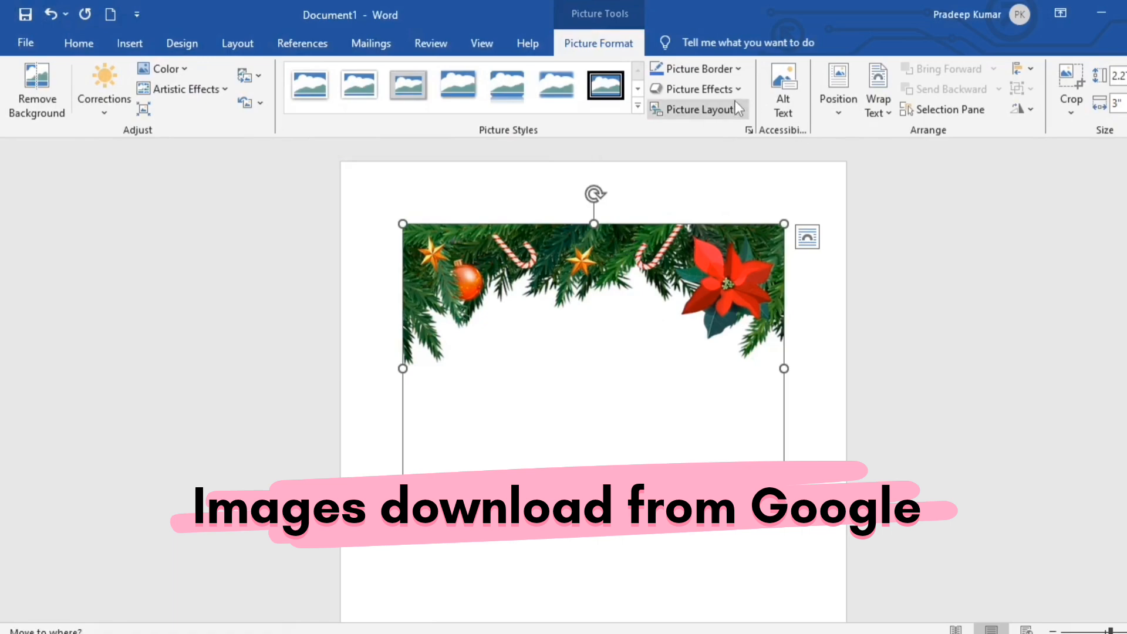
{"action": "left_click", "coordinate": [878, 103]}
{"action": "left_click", "coordinate": [924, 258]}
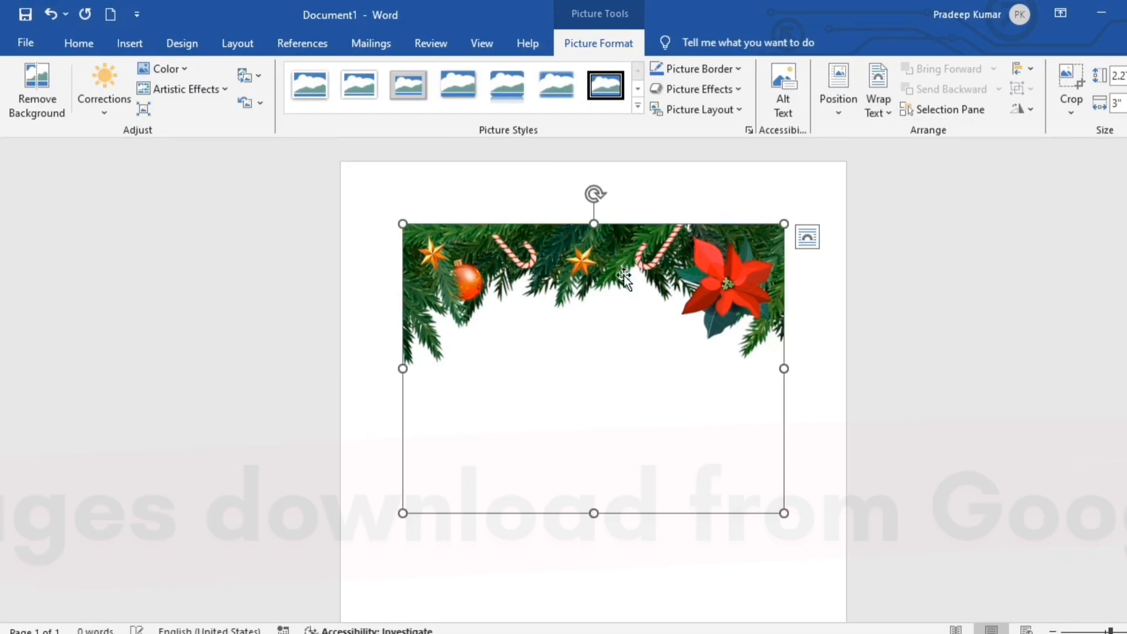
{"action": "left_click_drag", "start_coordinate": [624, 276], "coordinate": [506, 192]}
{"action": "left_click_drag", "start_coordinate": [720, 305], "coordinate": [846, 302]}
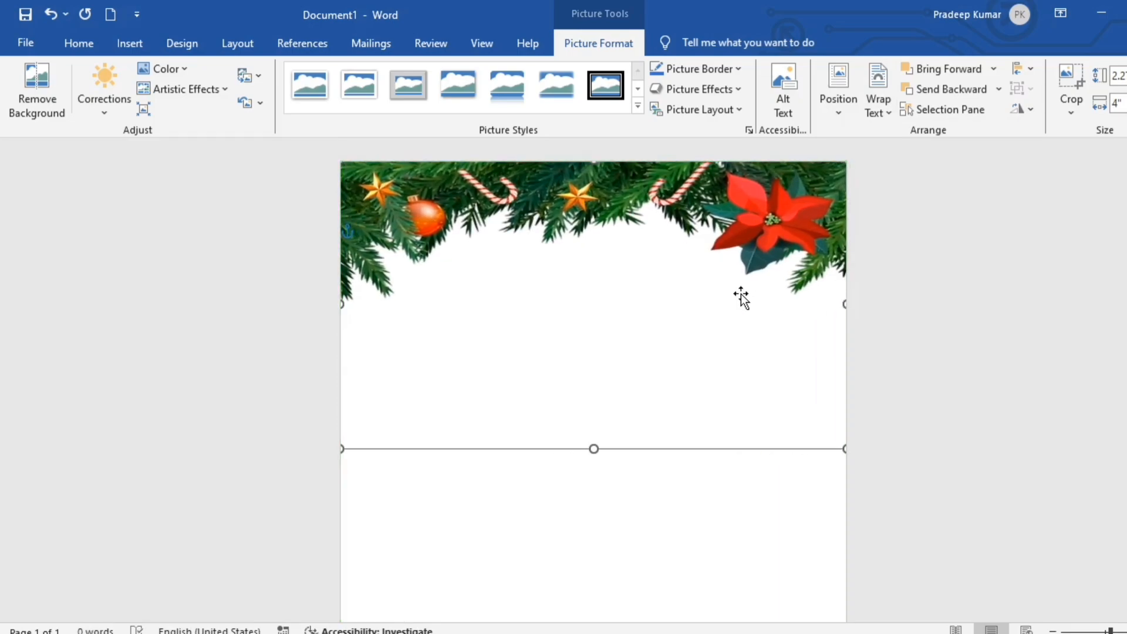
{"action": "scroll", "coordinate": [741, 294], "scroll_direction": "down", "scroll_amount": 5}
{"action": "left_click", "coordinate": [702, 321]}
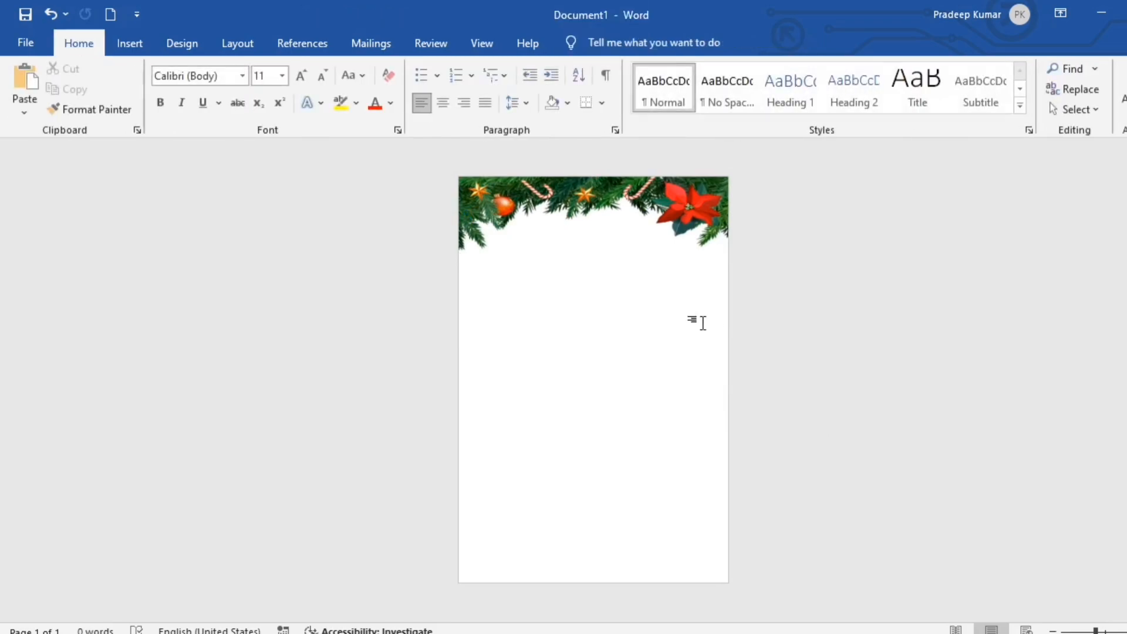
Apply the centred outer shadow effect to the garland border picture.
{"action": "left_click", "coordinate": [677, 198]}
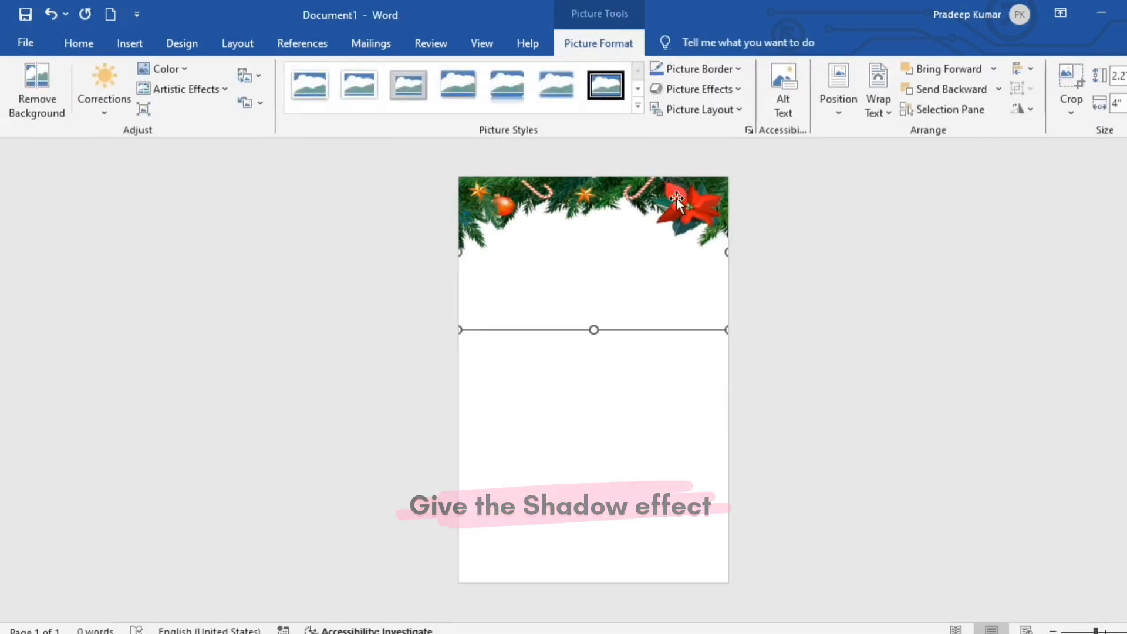
{"action": "left_click", "coordinate": [733, 88]}
{"action": "mouse_move", "coordinate": [720, 153]}
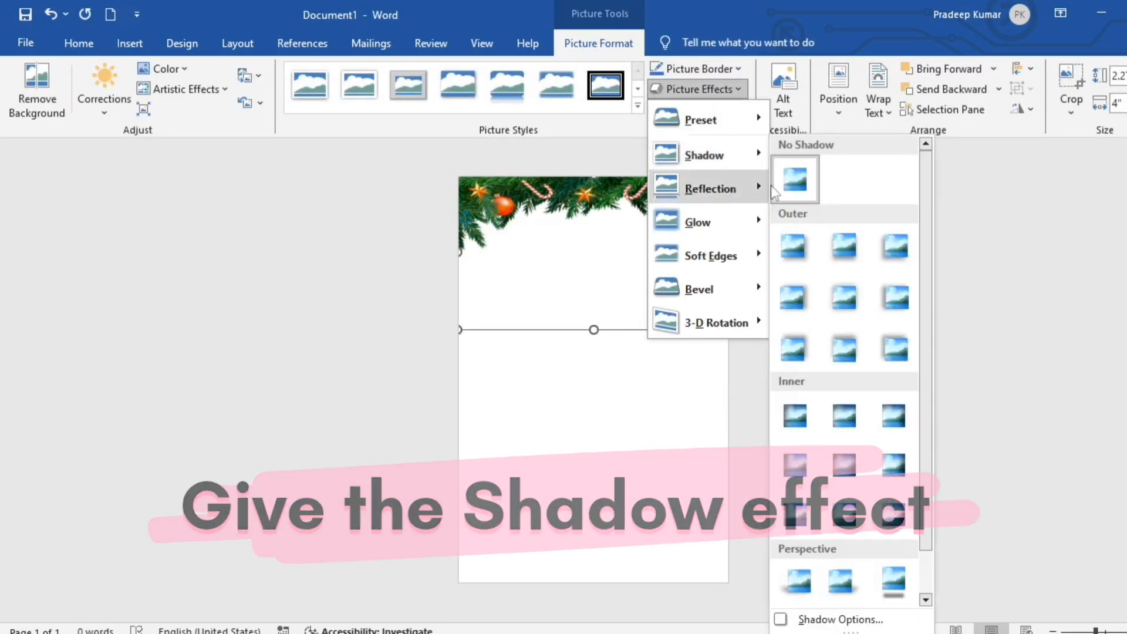
{"action": "left_click", "coordinate": [845, 297]}
{"action": "left_click", "coordinate": [840, 292]}
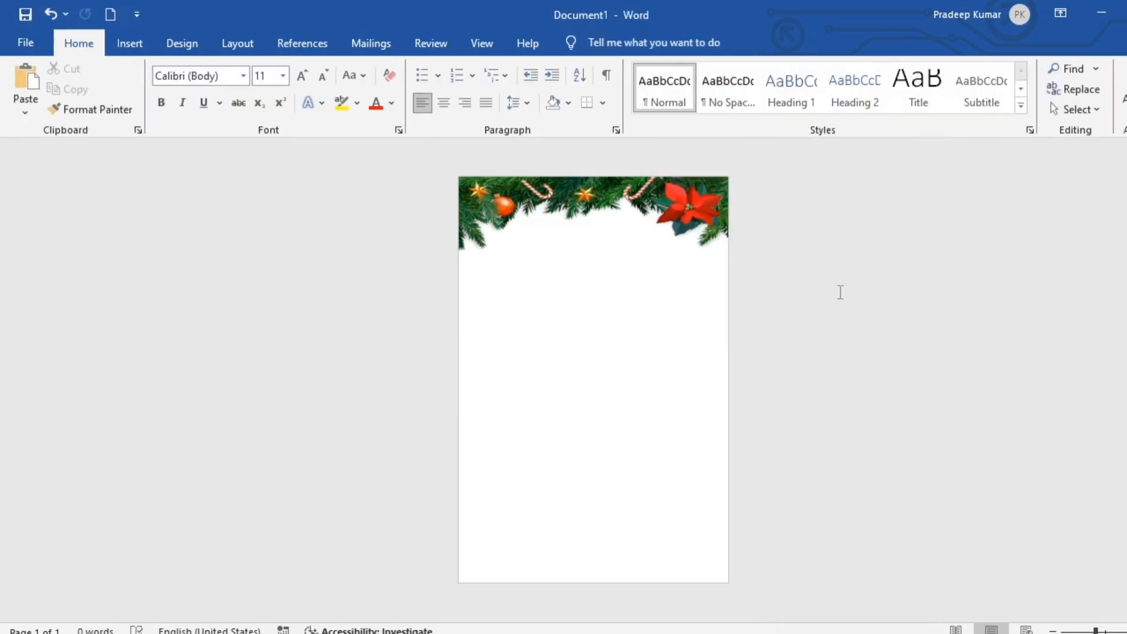
{"action": "left_click", "coordinate": [136, 46]}
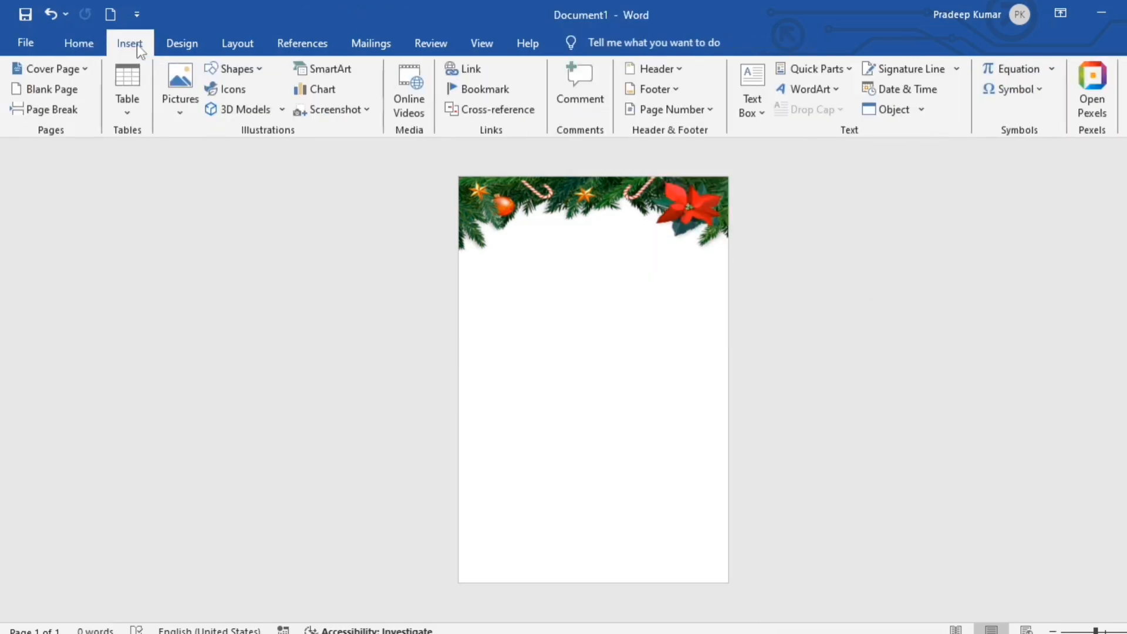
{"action": "left_click", "coordinate": [256, 71]}
{"action": "left_click", "coordinate": [180, 113]}
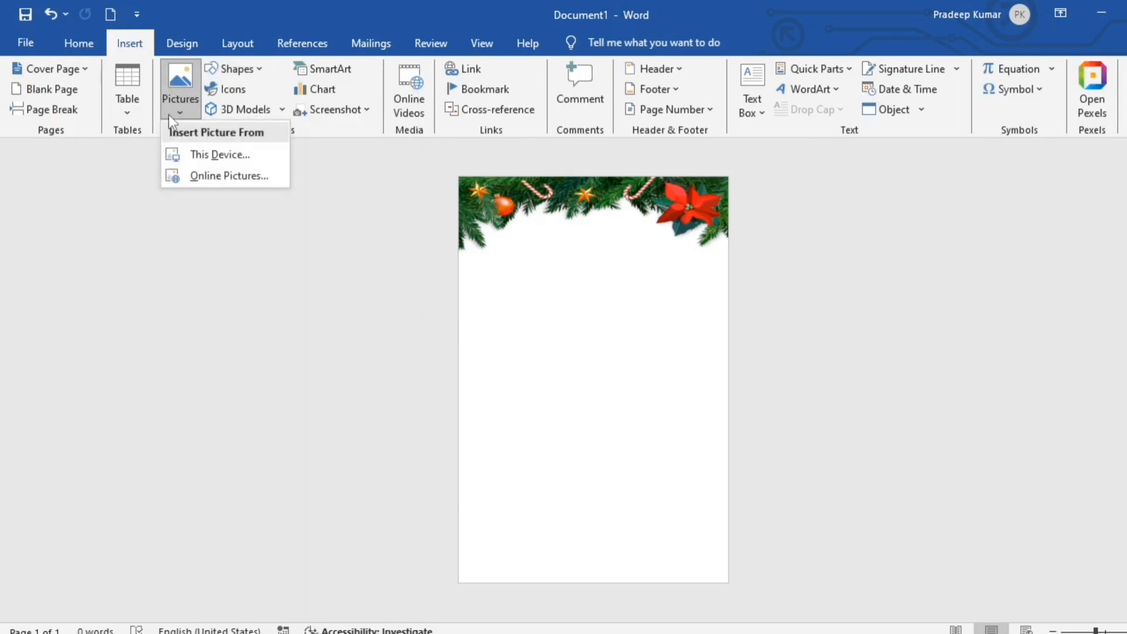
{"action": "left_click", "coordinate": [221, 156]}
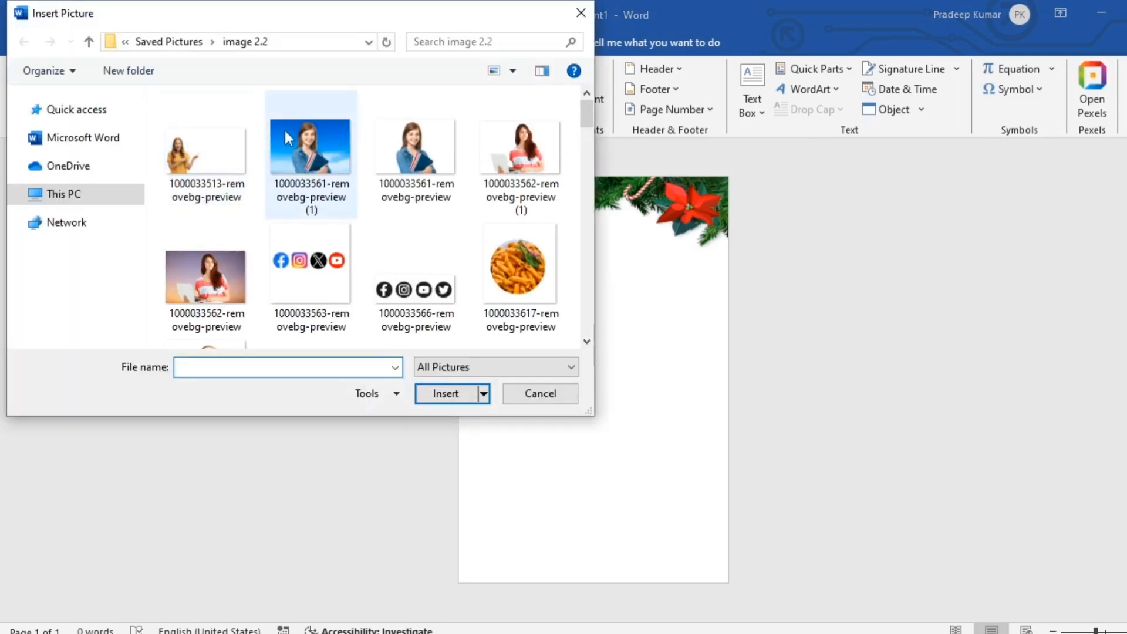
{"action": "scroll", "coordinate": [354, 259], "scroll_direction": "down", "scroll_amount": 8}
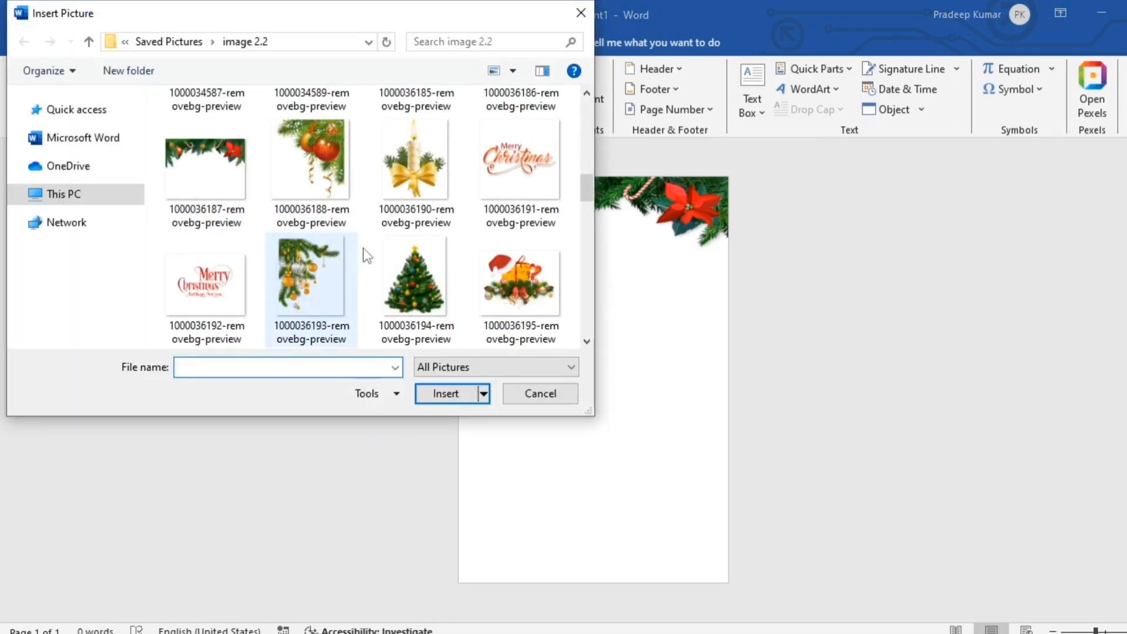
{"action": "left_click", "coordinate": [413, 276]}
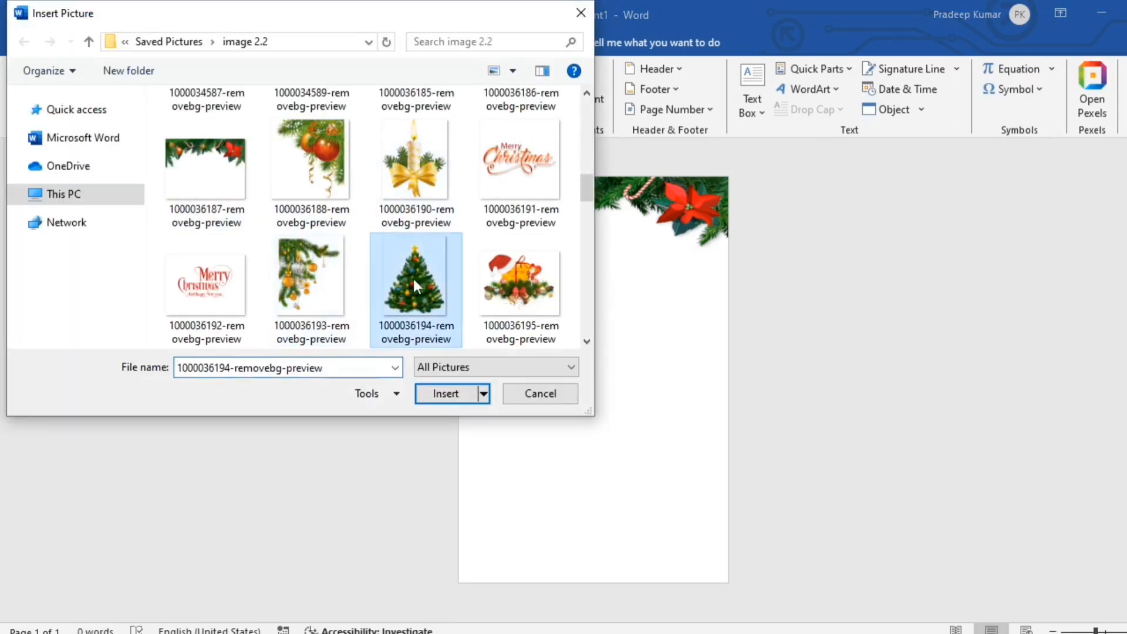
{"action": "left_click", "coordinate": [444, 397]}
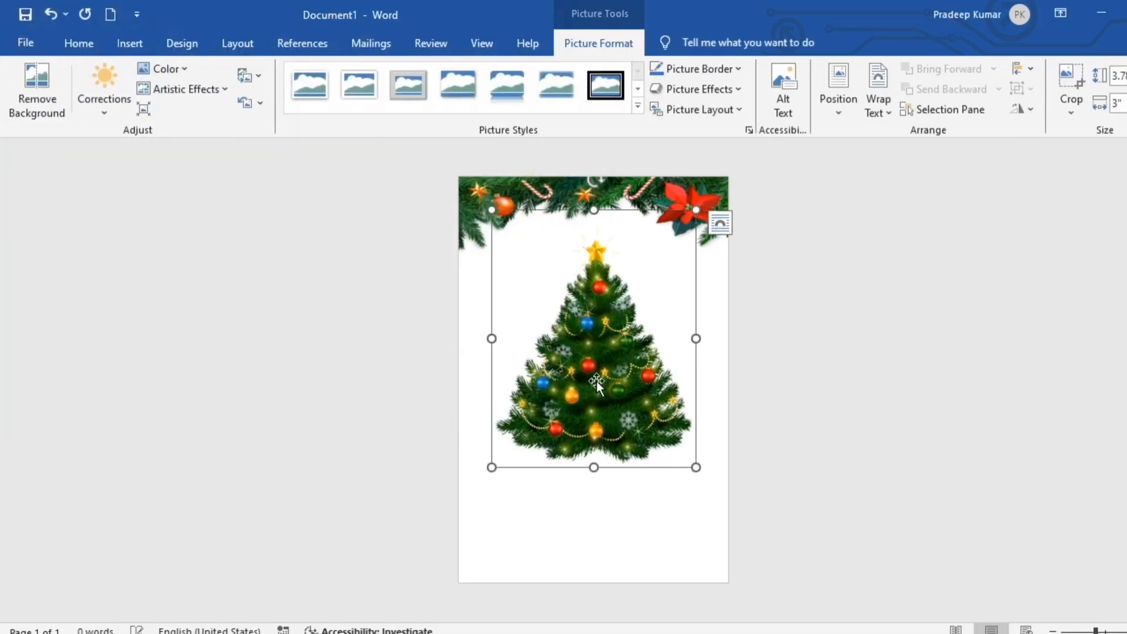
Float the Christmas tree picture in front of text and move it to the lower-left part of the page.
{"action": "left_click", "coordinate": [838, 105]}
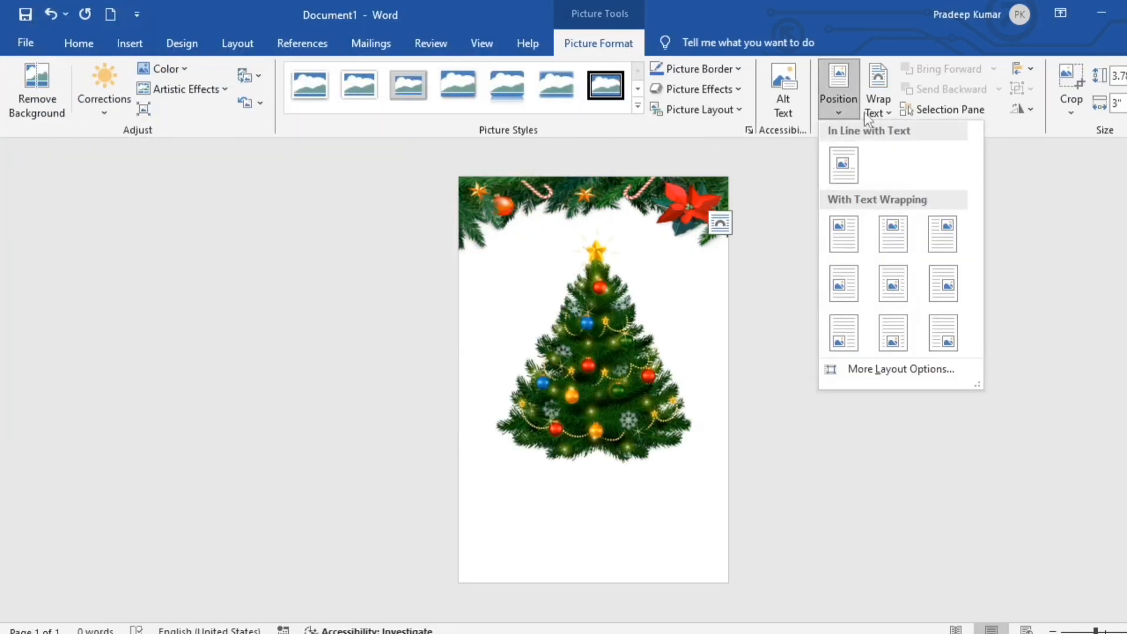
{"action": "left_click", "coordinate": [879, 108]}
{"action": "left_click", "coordinate": [890, 261]}
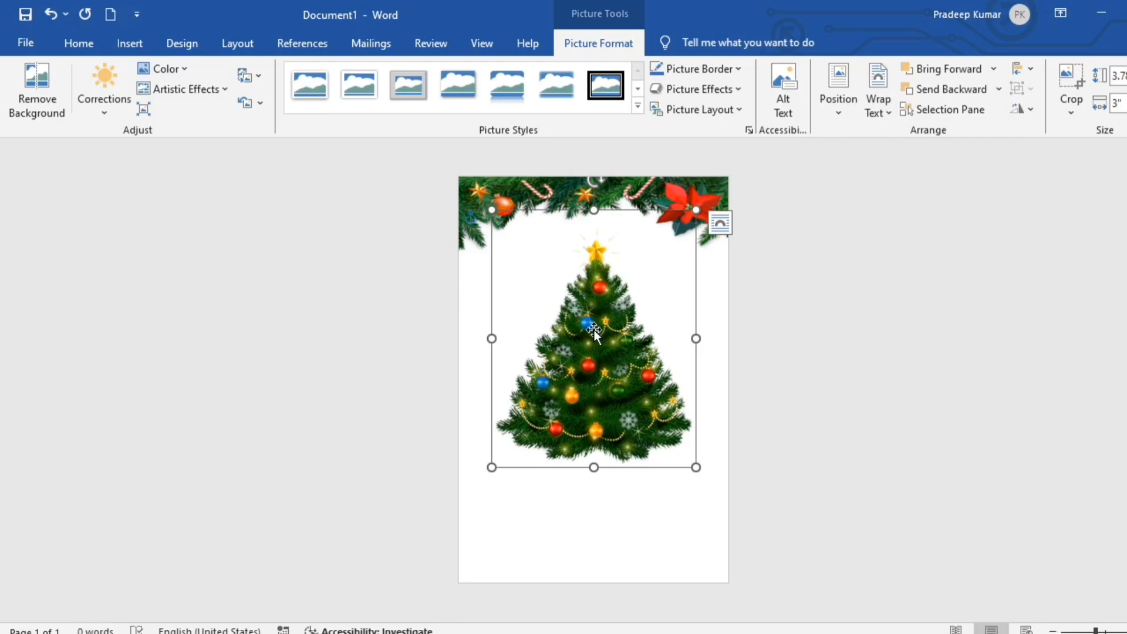
{"action": "left_click_drag", "start_coordinate": [594, 332], "coordinate": [549, 413]}
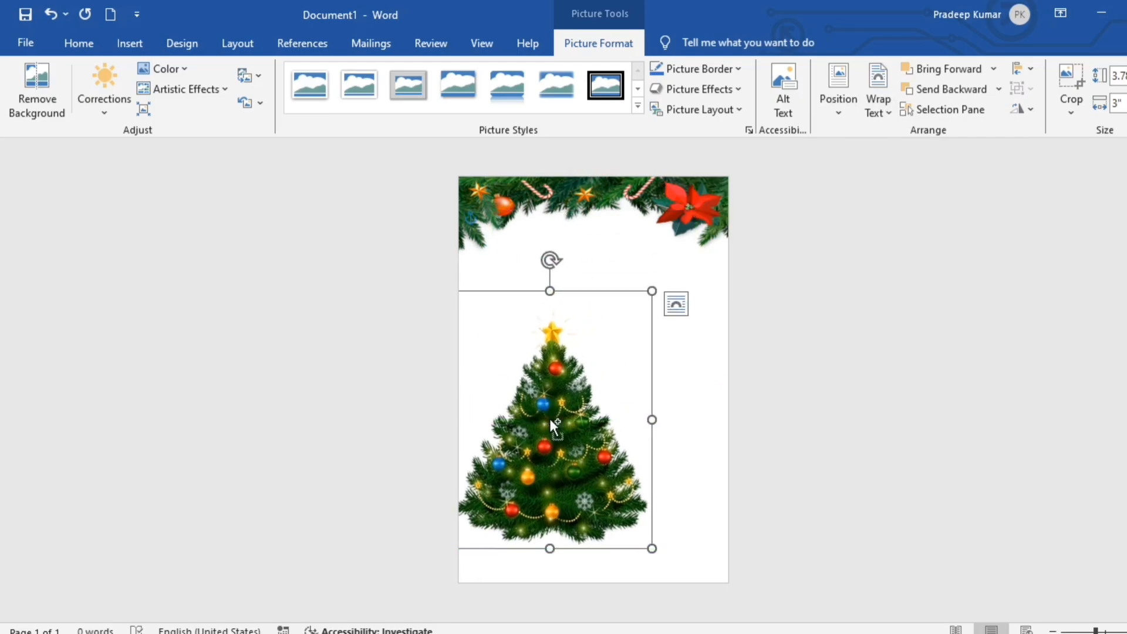
Shrink the Christmas tree to about 3.35" high, keeping it at the page's lower-left edge.
{"action": "scroll", "coordinate": [549, 418], "scroll_direction": "up", "scroll_amount": 2}
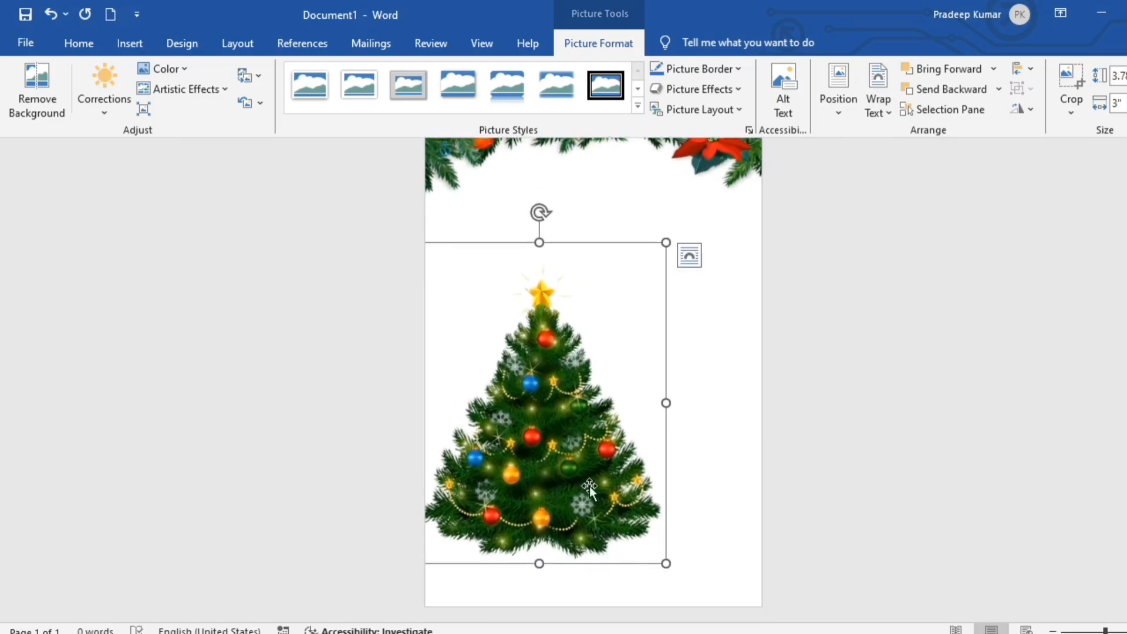
{"action": "left_click_drag", "start_coordinate": [665, 563], "coordinate": [612, 527]}
{"action": "scroll", "coordinate": [542, 431], "scroll_direction": "up", "scroll_amount": 1}
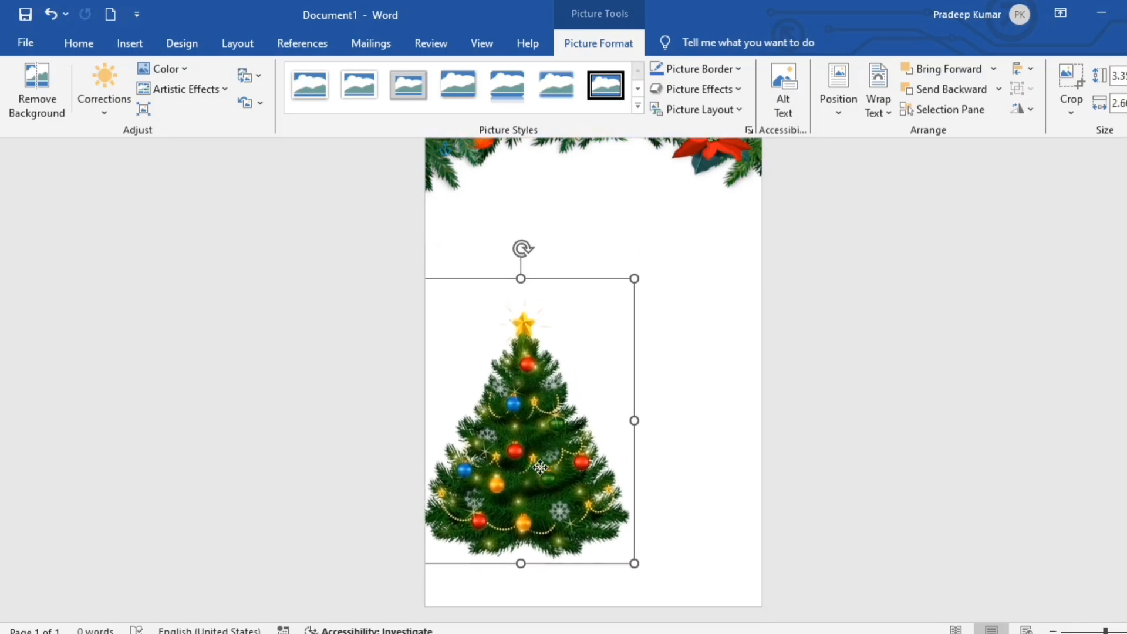
Apply the centred outer shadow effect to the Christmas tree picture.
{"action": "left_click", "coordinate": [730, 87]}
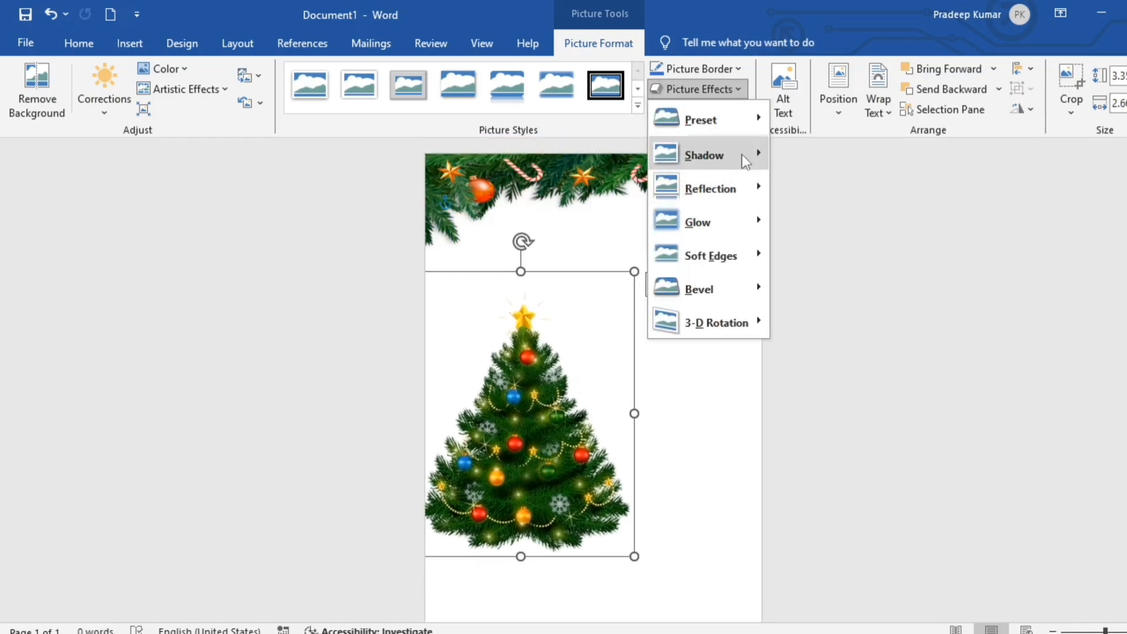
{"action": "mouse_move", "coordinate": [741, 154]}
{"action": "left_click", "coordinate": [844, 299]}
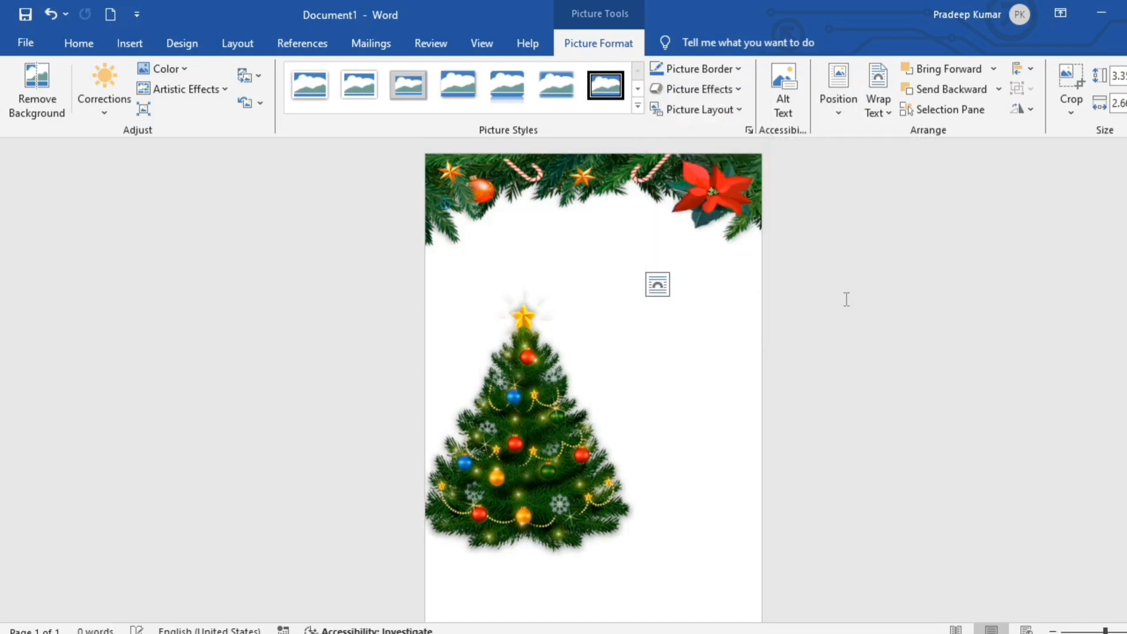
{"action": "left_click", "coordinate": [896, 359]}
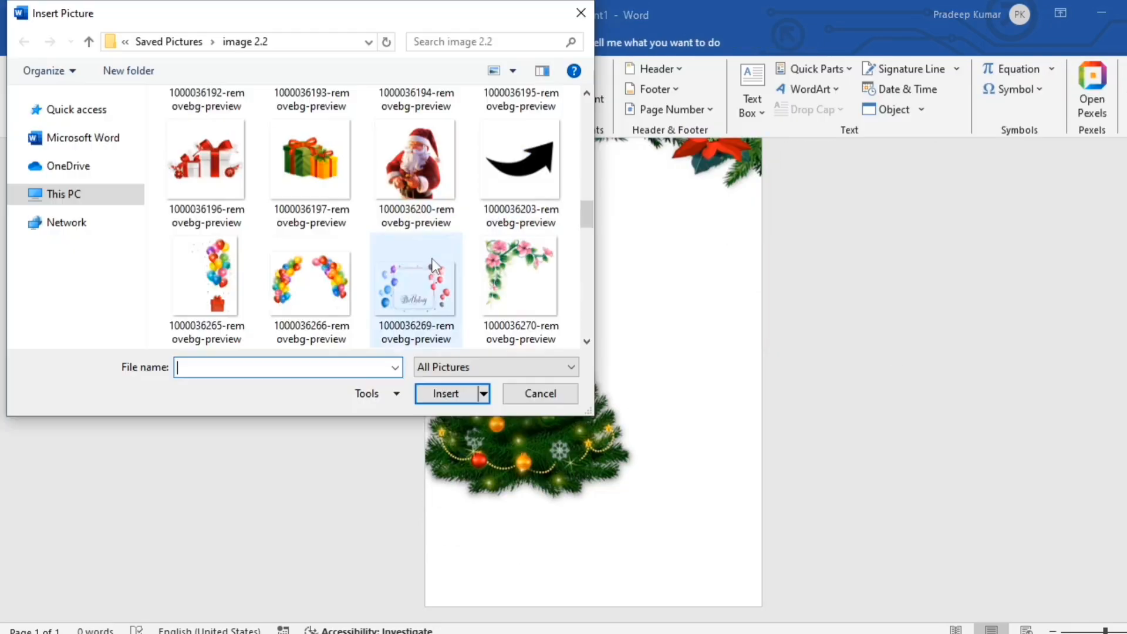
{"action": "scroll", "coordinate": [432, 258], "scroll_direction": "down", "scroll_amount": 3}
{"action": "scroll", "coordinate": [432, 258], "scroll_direction": "up", "scroll_amount": 3}
{"action": "left_click", "coordinate": [419, 253]}
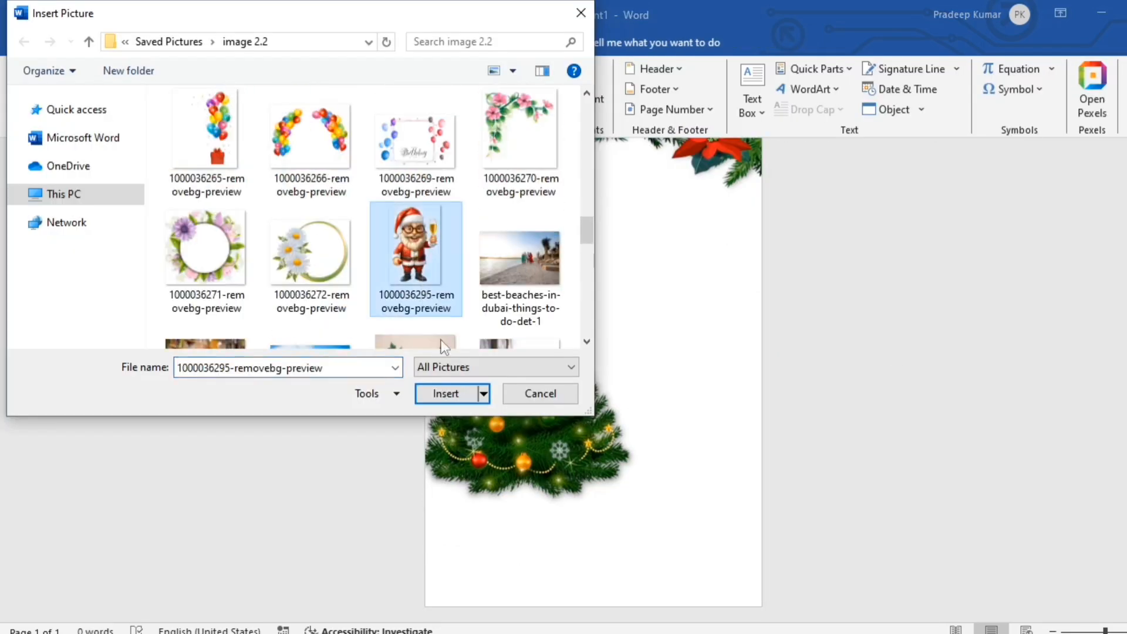
{"action": "left_click", "coordinate": [446, 394]}
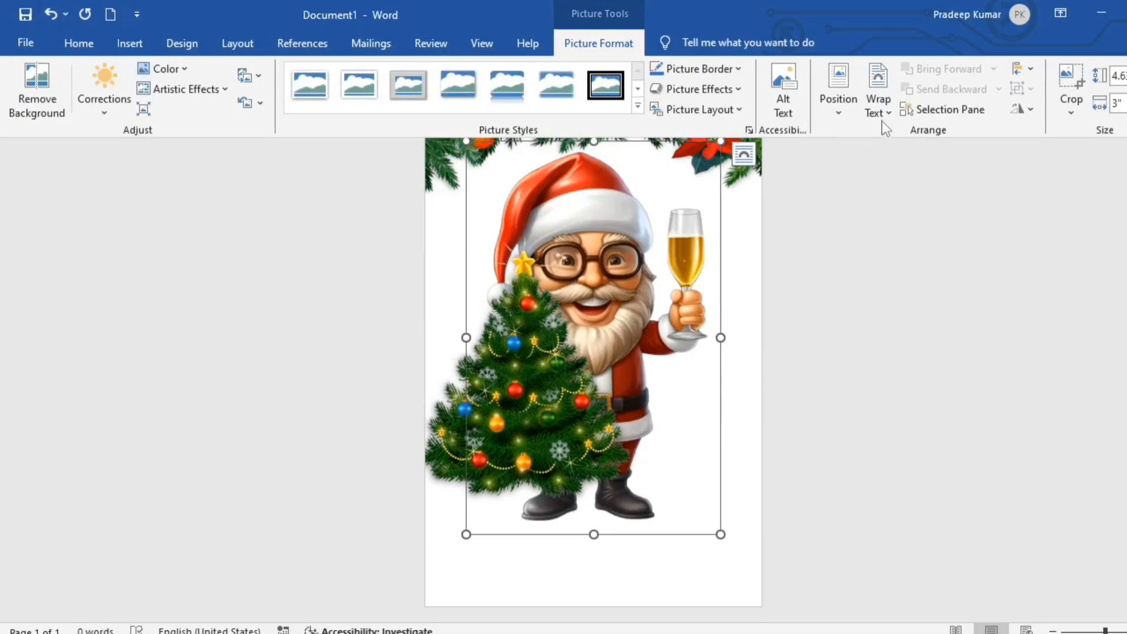
Float the Santa picture in front of text and move it to the page's lower-left corner, over the tree.
{"action": "left_click", "coordinate": [878, 109]}
{"action": "left_click", "coordinate": [904, 259]}
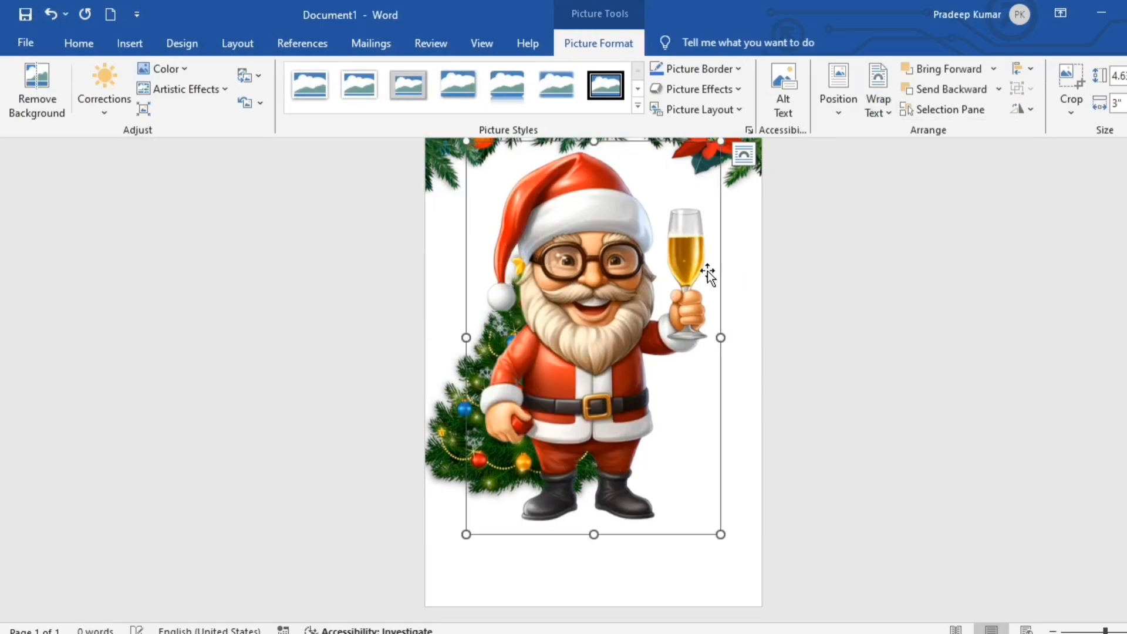
{"action": "left_click_drag", "start_coordinate": [565, 286], "coordinate": [522, 358]}
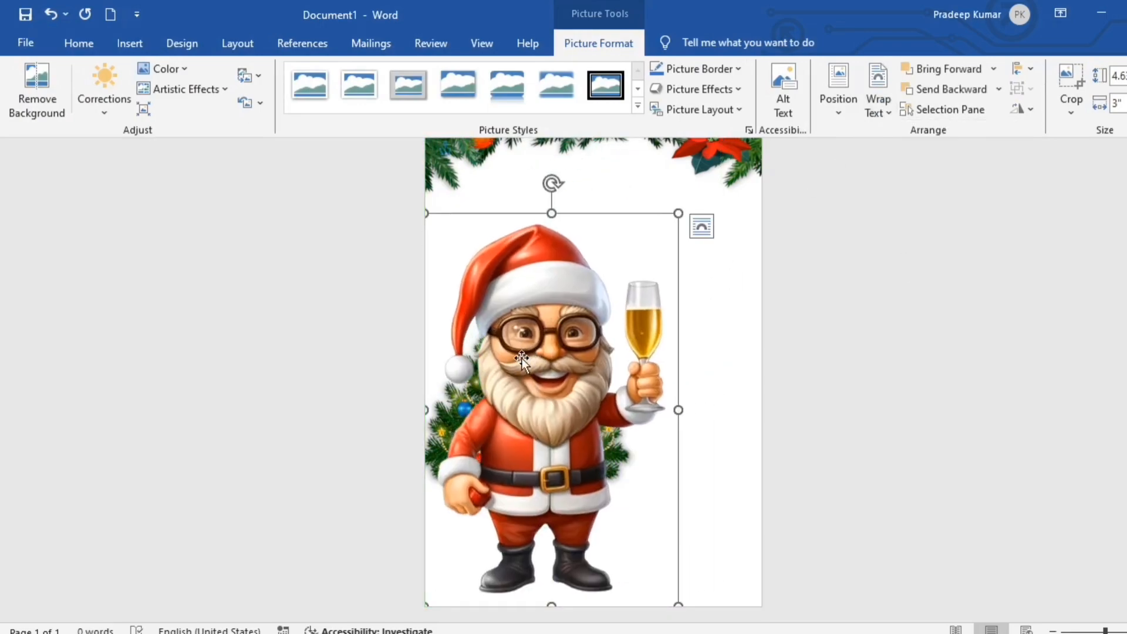
{"action": "scroll", "coordinate": [614, 357], "scroll_direction": "up", "scroll_amount": 2}
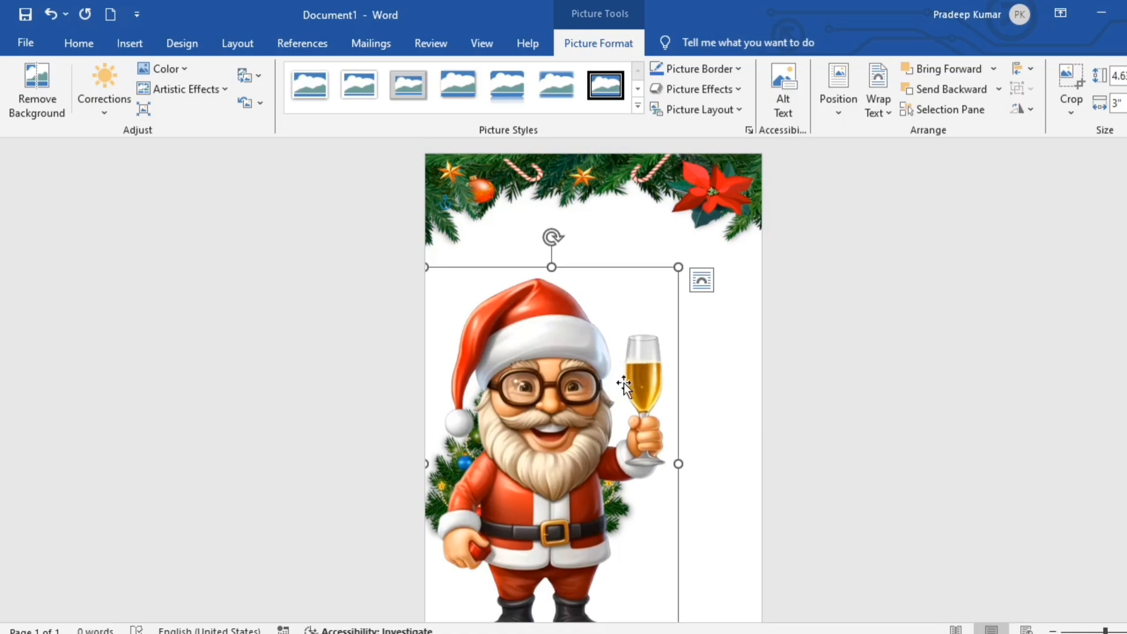
Shrink the Santa picture to about 1.91" wide and move it to the page's lower-left corner, in front of the tree.
{"action": "scroll", "coordinate": [624, 383], "scroll_direction": "down", "scroll_amount": 2}
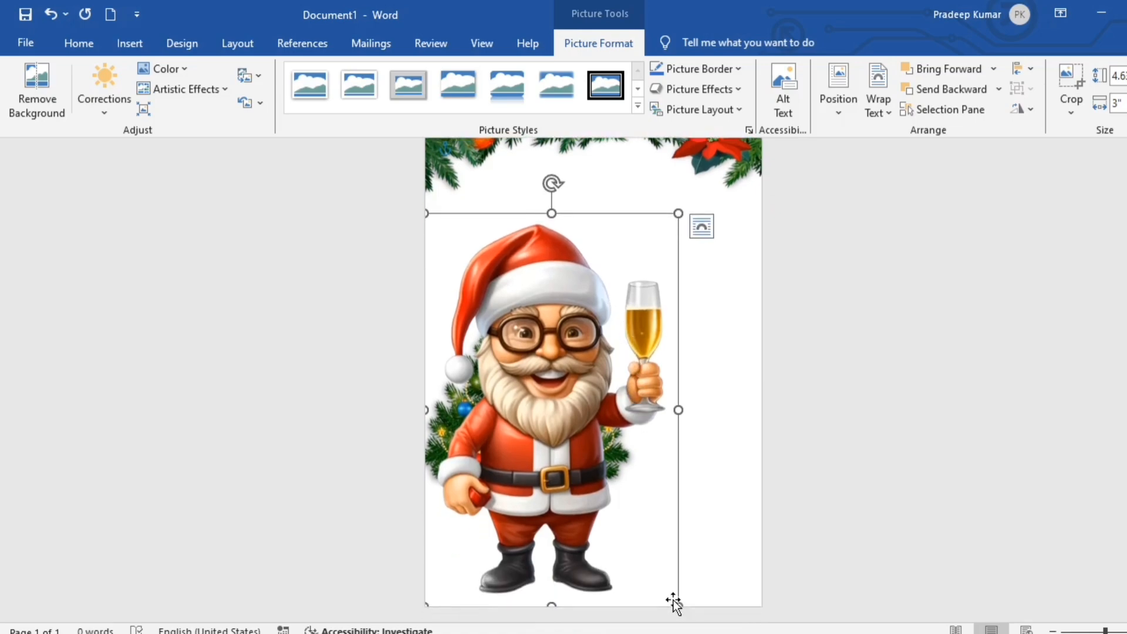
{"action": "left_click_drag", "start_coordinate": [678, 603], "coordinate": [593, 469]}
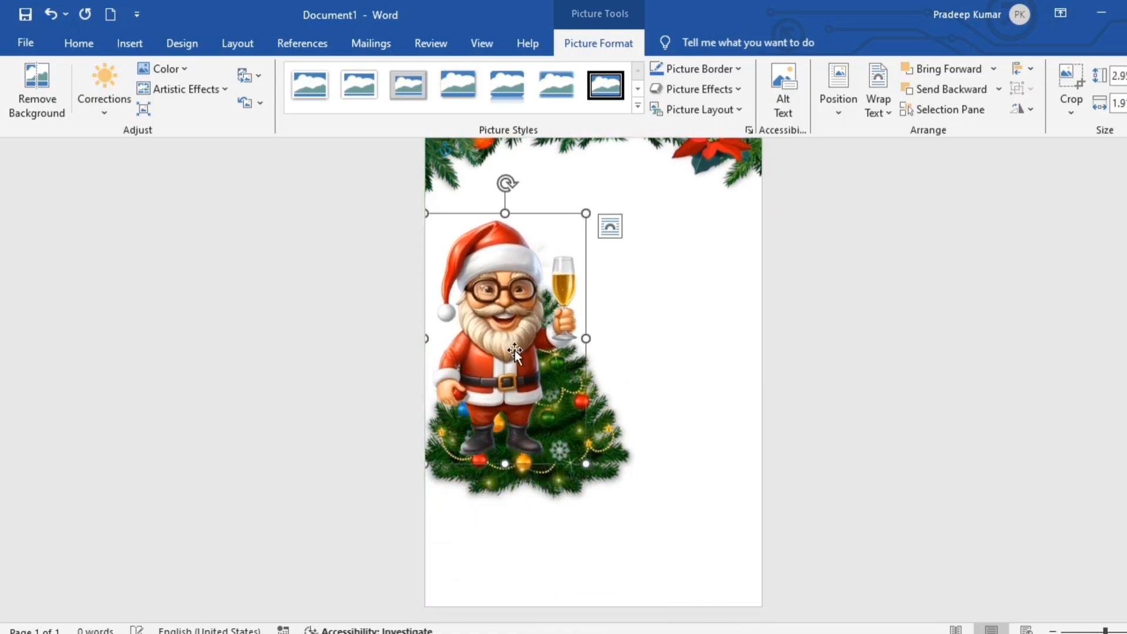
{"action": "left_click_drag", "start_coordinate": [515, 353], "coordinate": [522, 470]}
{"action": "left_click", "coordinate": [657, 440]}
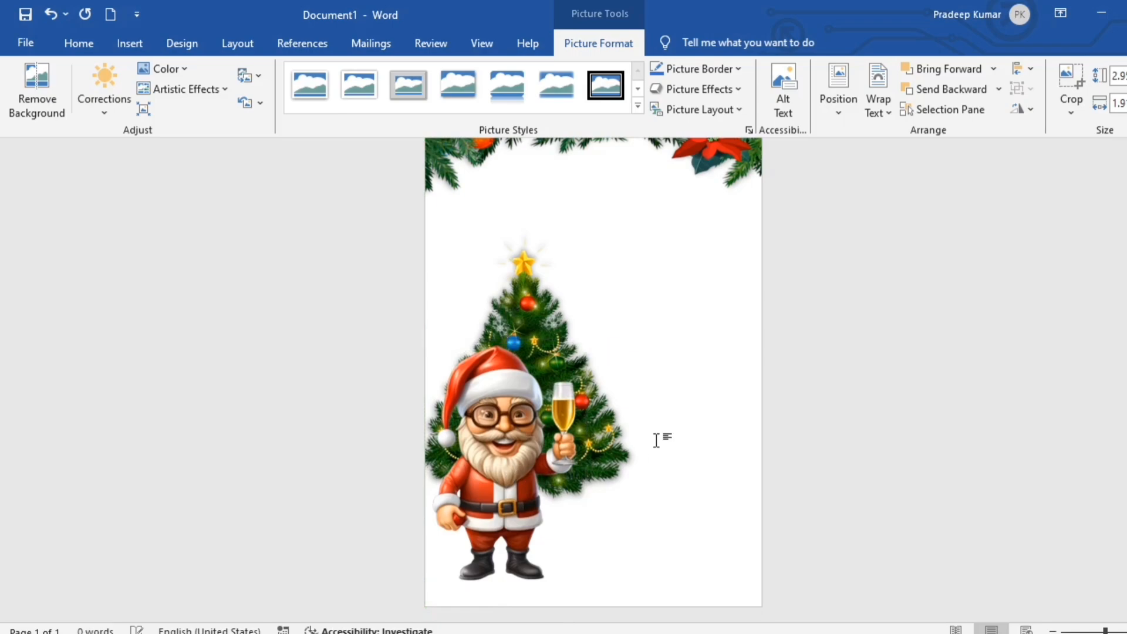
{"action": "scroll", "coordinate": [656, 440], "scroll_direction": "up", "scroll_amount": 2}
{"action": "left_click", "coordinate": [716, 200]}
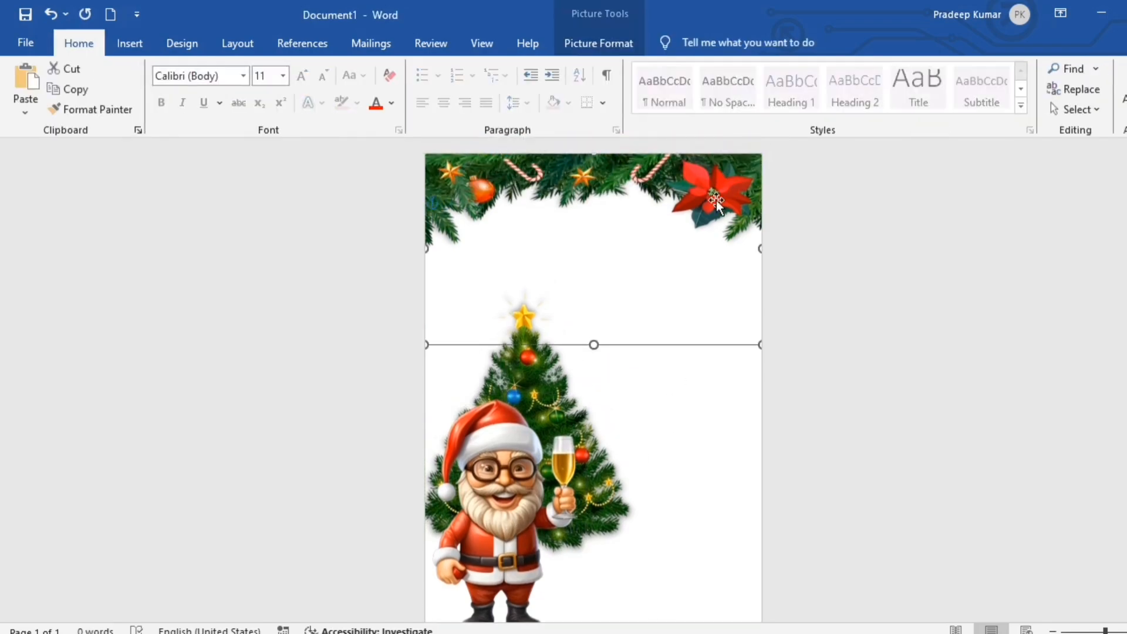
{"action": "left_click", "coordinate": [715, 392]}
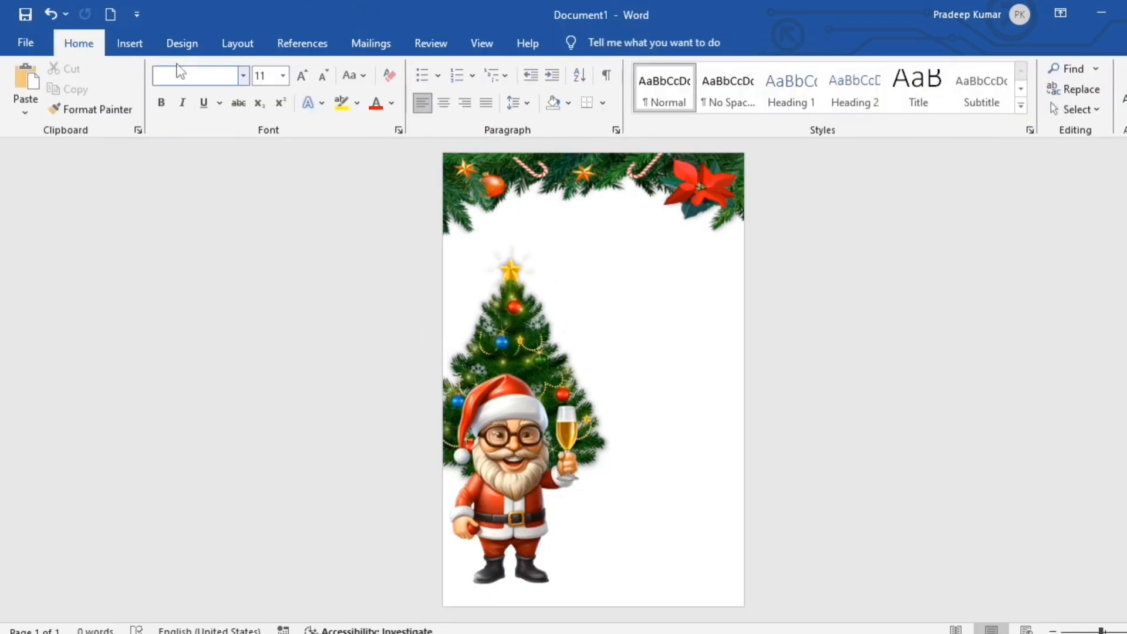
{"action": "left_click", "coordinate": [129, 43]}
{"action": "left_click", "coordinate": [178, 112]}
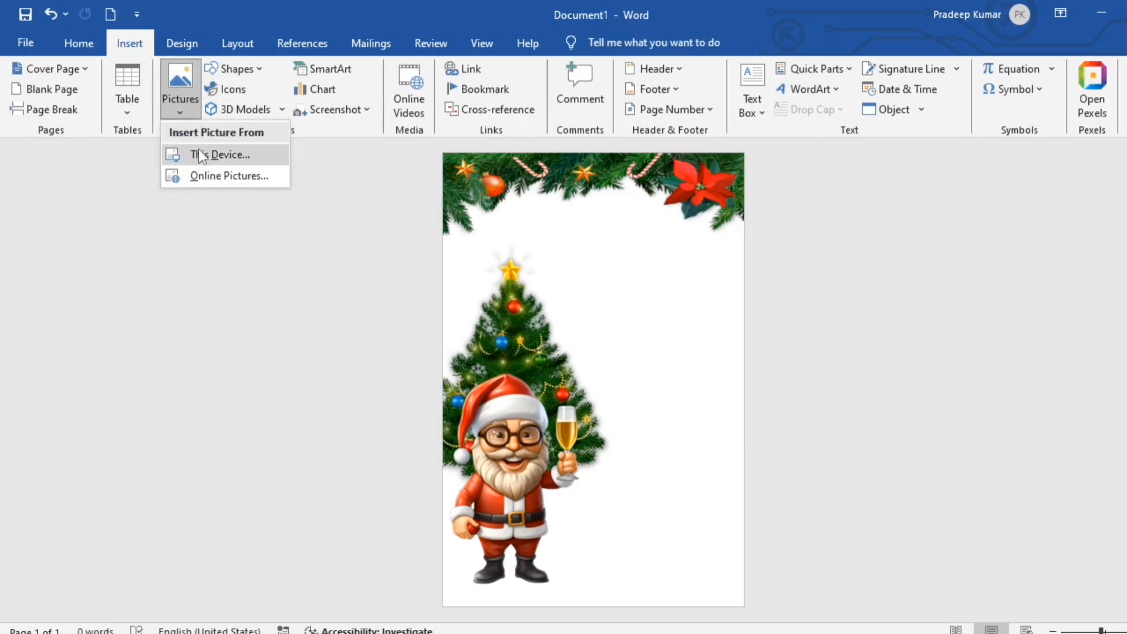
{"action": "left_click", "coordinate": [198, 149]}
{"action": "scroll", "coordinate": [360, 233], "scroll_direction": "down", "scroll_amount": 6}
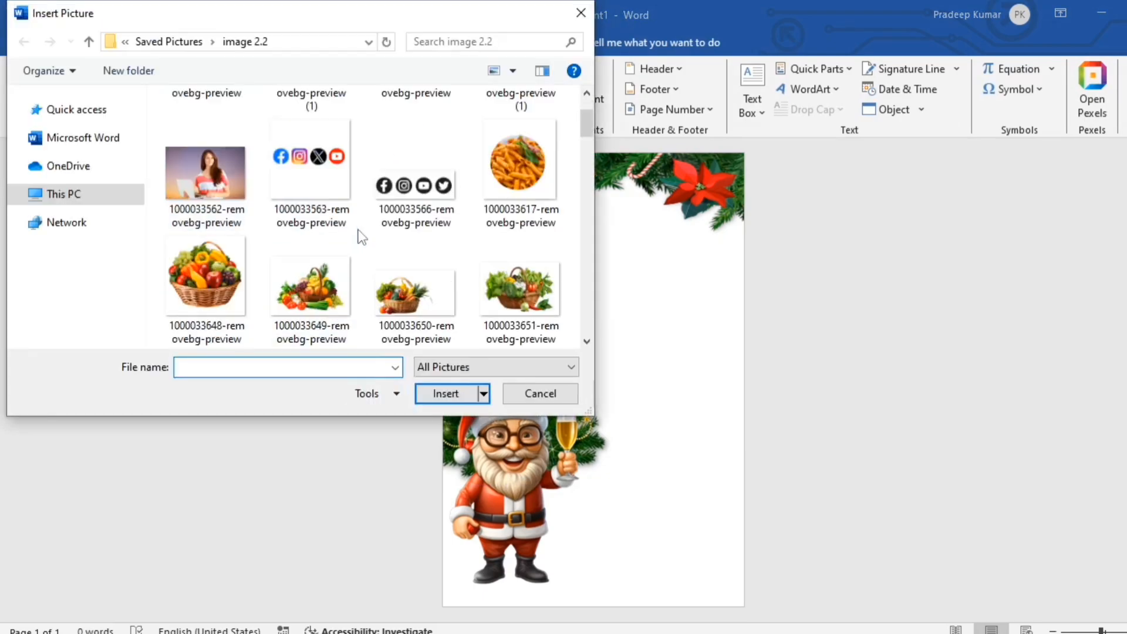
{"action": "scroll", "coordinate": [386, 259], "scroll_direction": "down", "scroll_amount": 5}
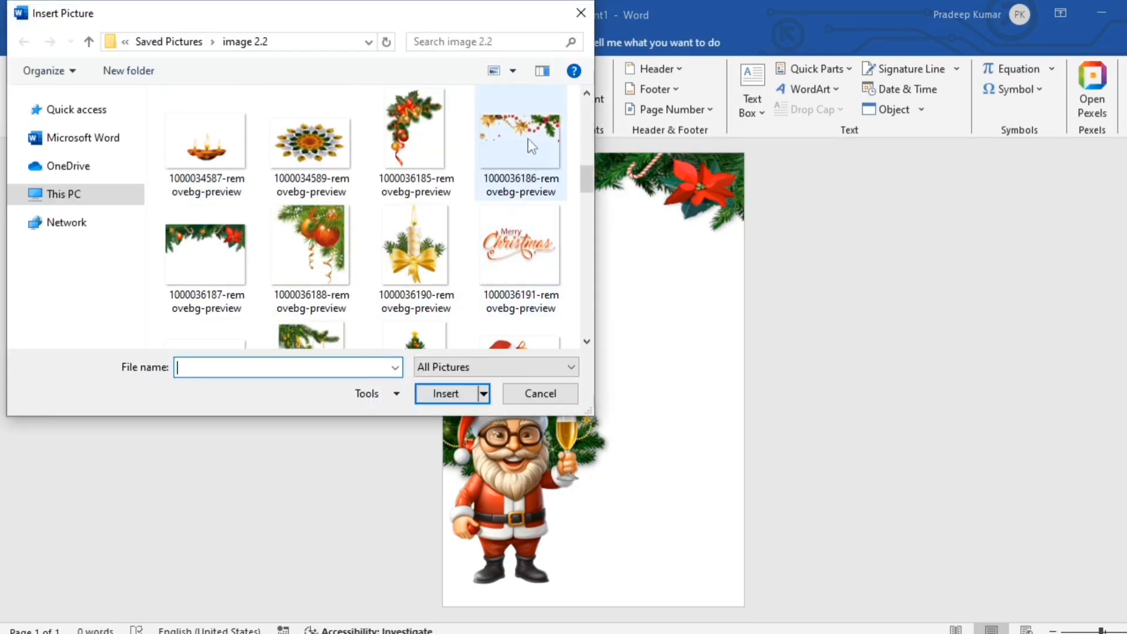
{"action": "left_click", "coordinate": [492, 131]}
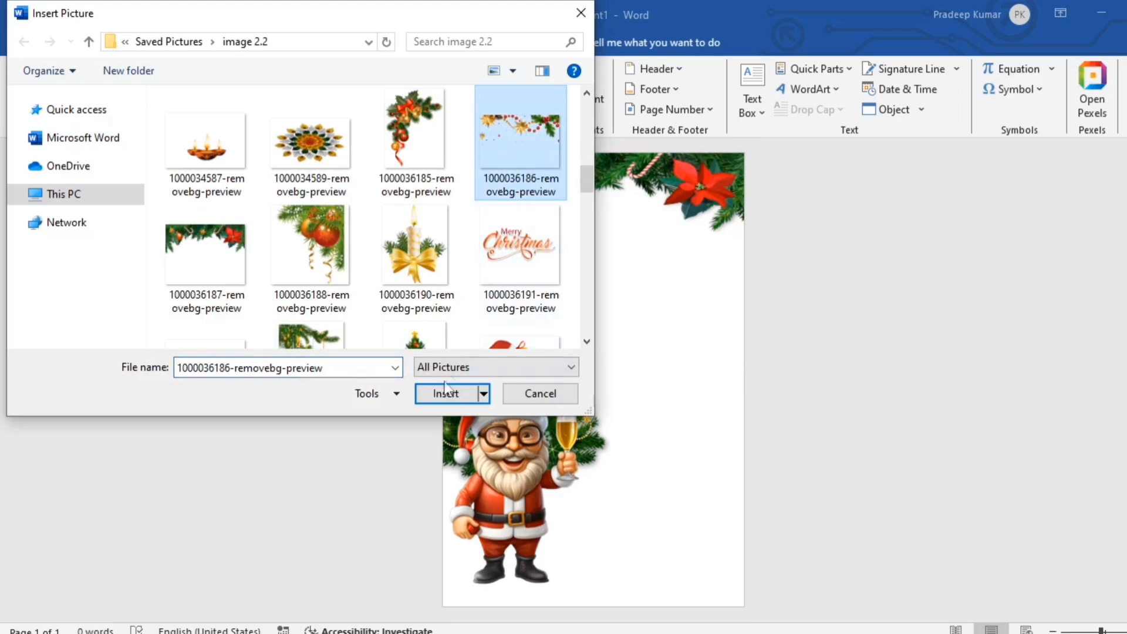
{"action": "left_click", "coordinate": [435, 401]}
Move the floating star-and-holly garland to the lower part of the page and flip it vertically.
{"action": "left_click_drag", "start_coordinate": [632, 322], "coordinate": [677, 405]}
{"action": "left_click", "coordinate": [1037, 112]}
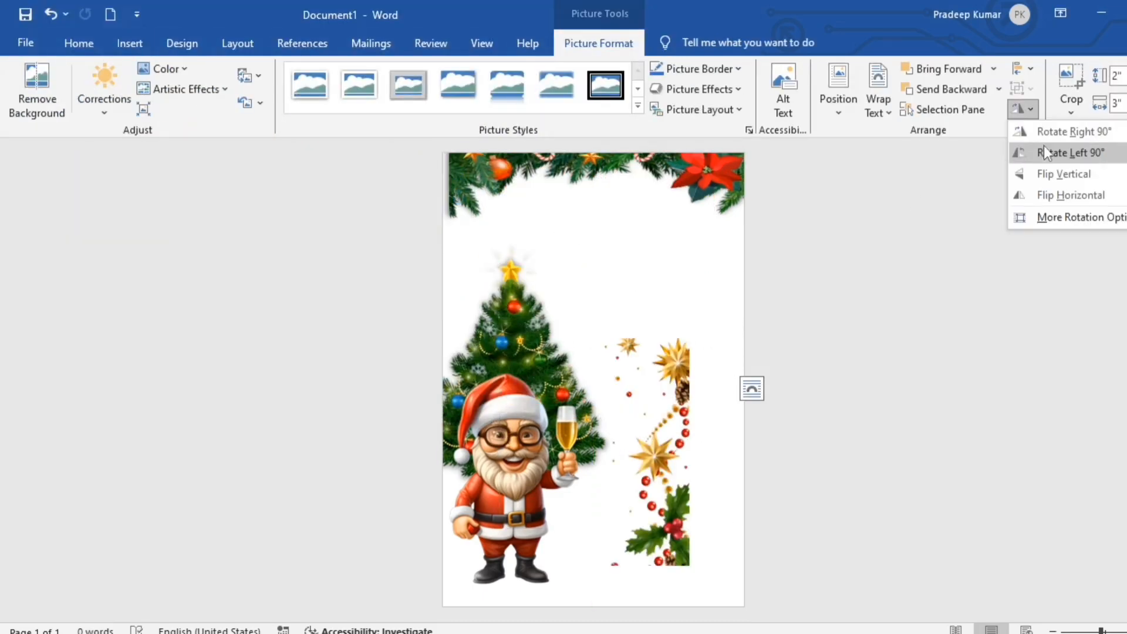
{"action": "left_click", "coordinate": [1045, 165]}
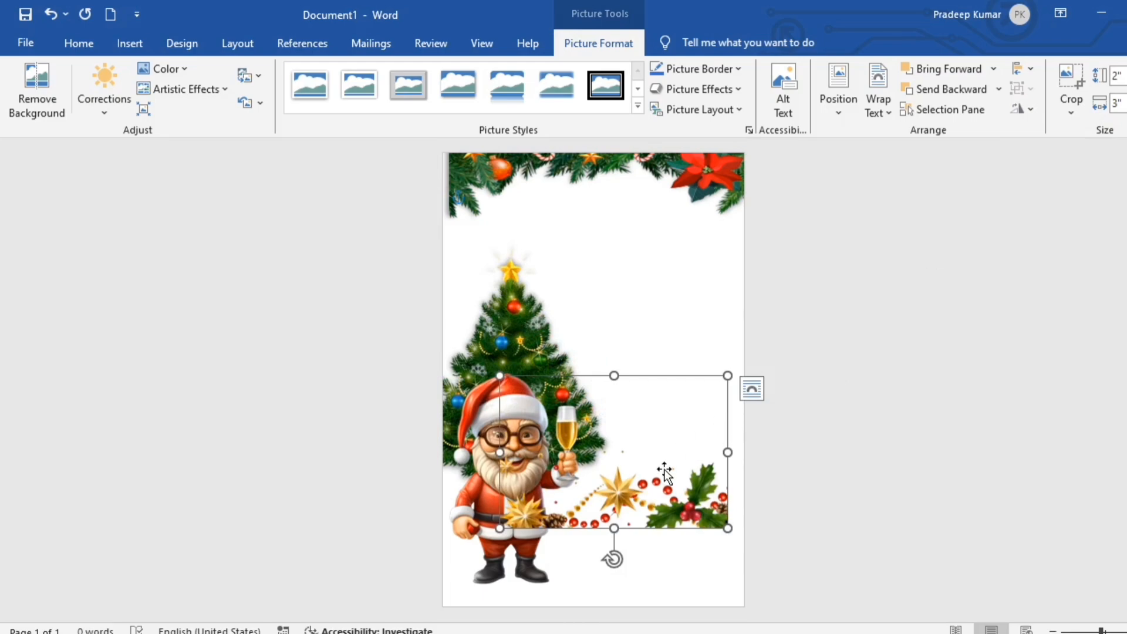
Stretch the star-and-holly garland to 4" wide across the full page and position it along the bottom edge.
{"action": "left_click_drag", "start_coordinate": [664, 470], "coordinate": [606, 516]}
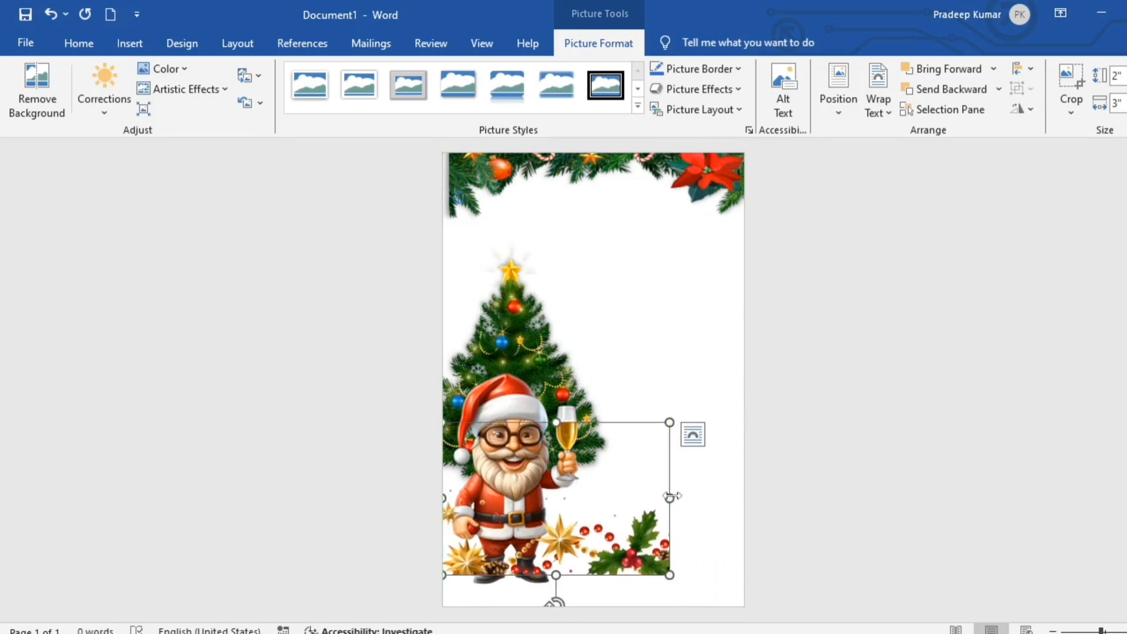
{"action": "left_click_drag", "start_coordinate": [668, 496], "coordinate": [751, 508]}
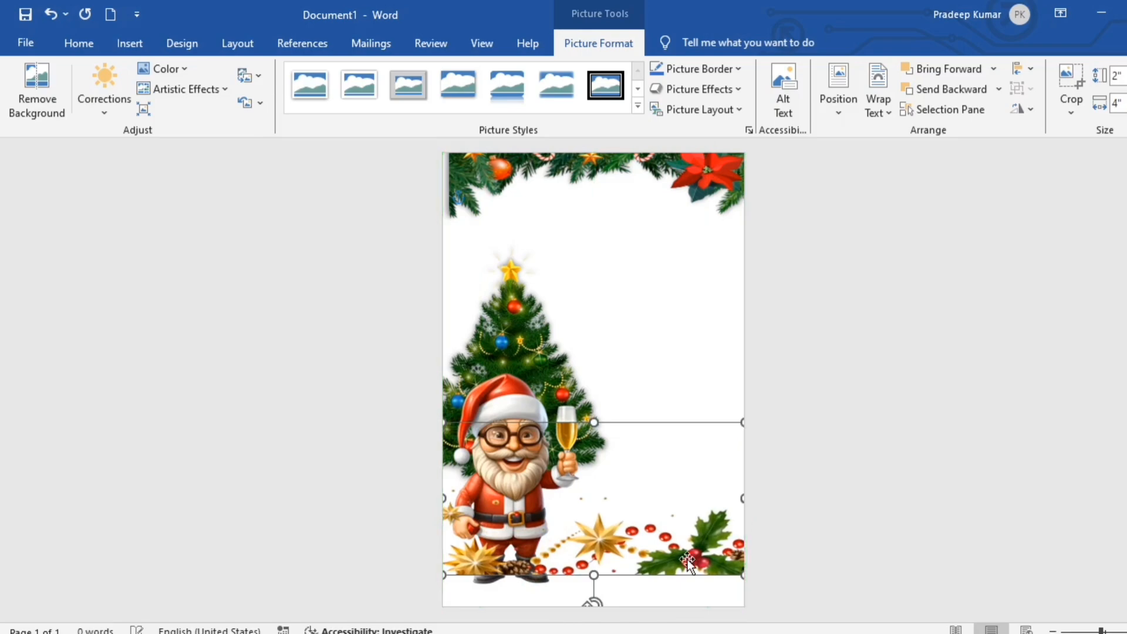
{"action": "key", "text": "Down"}
{"action": "key", "text": "Down"}
{"action": "key", "text": "Down"}
{"action": "key", "text": "Down"}
{"action": "key", "text": "Down"}
{"action": "key", "text": "Down"}
{"action": "key", "text": "Down"}
{"action": "key", "text": "Down"}
{"action": "key", "text": "Down"}
{"action": "key", "text": "Down"}
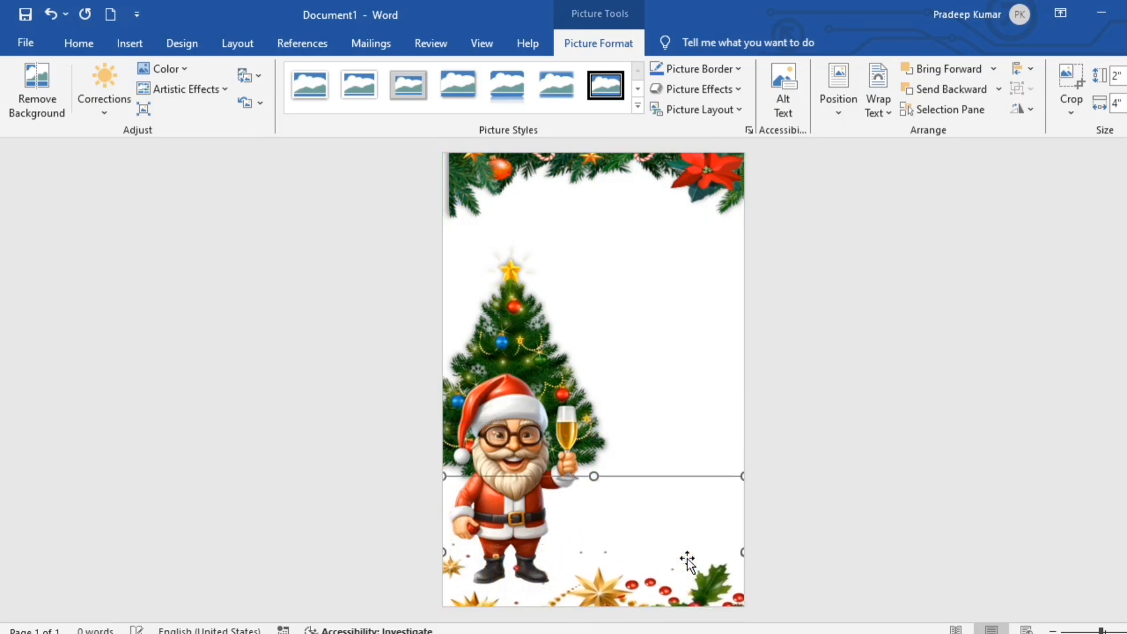
{"action": "key", "text": "Up"}
{"action": "key", "text": "Up"}
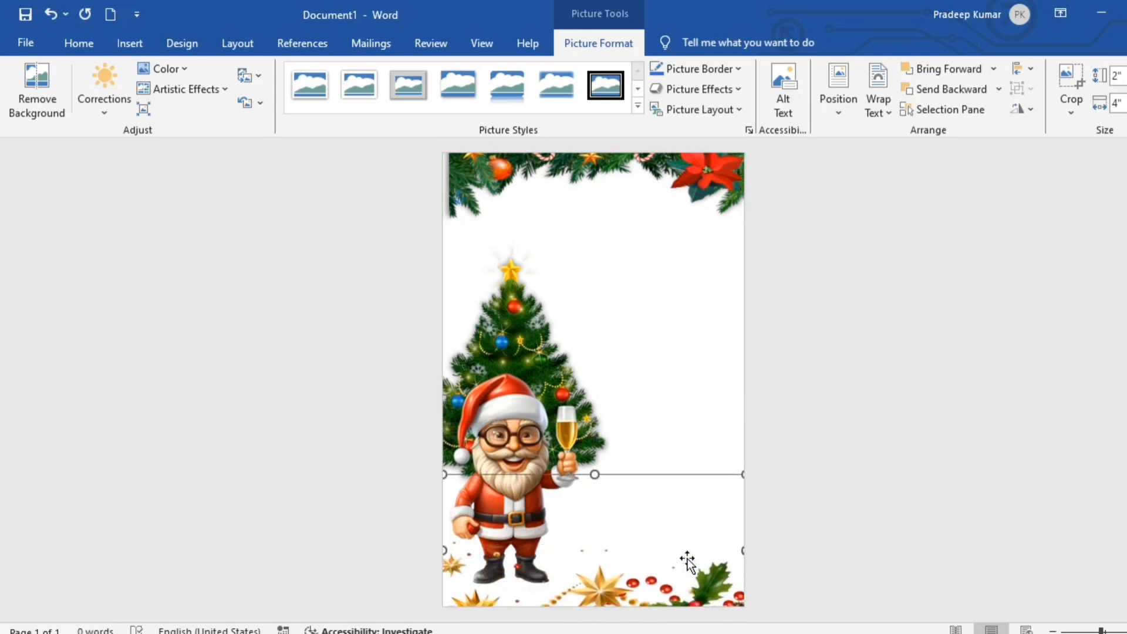
{"action": "key", "text": "Up"}
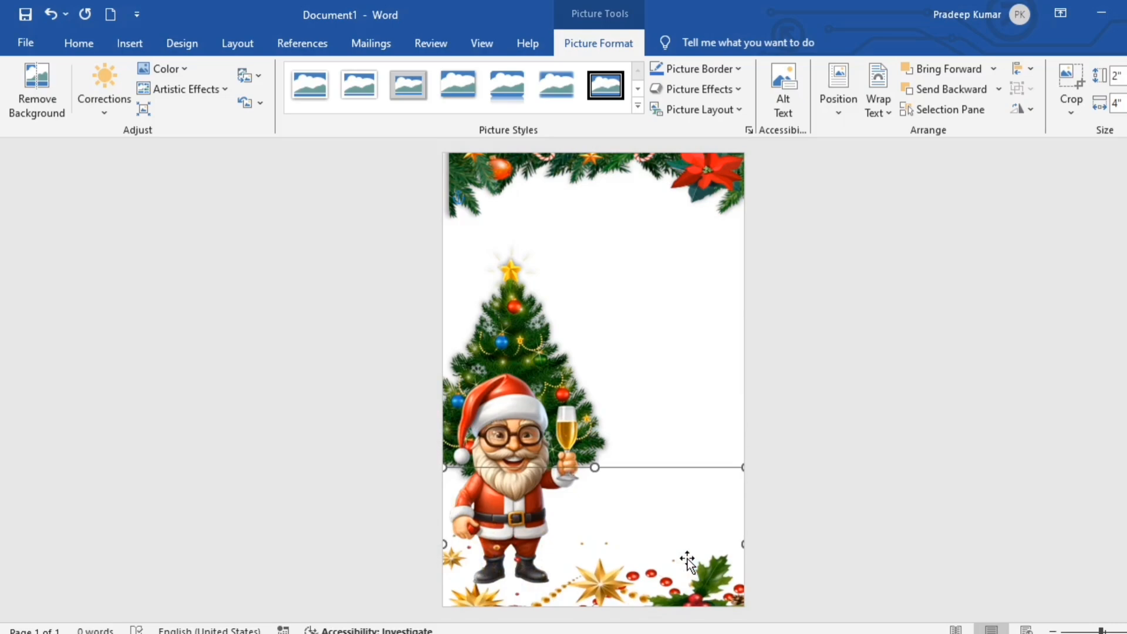
Apply the centred outer shadow effect to the star-and-holly garland picture.
{"action": "left_click", "coordinate": [695, 89]}
{"action": "mouse_move", "coordinate": [704, 154]}
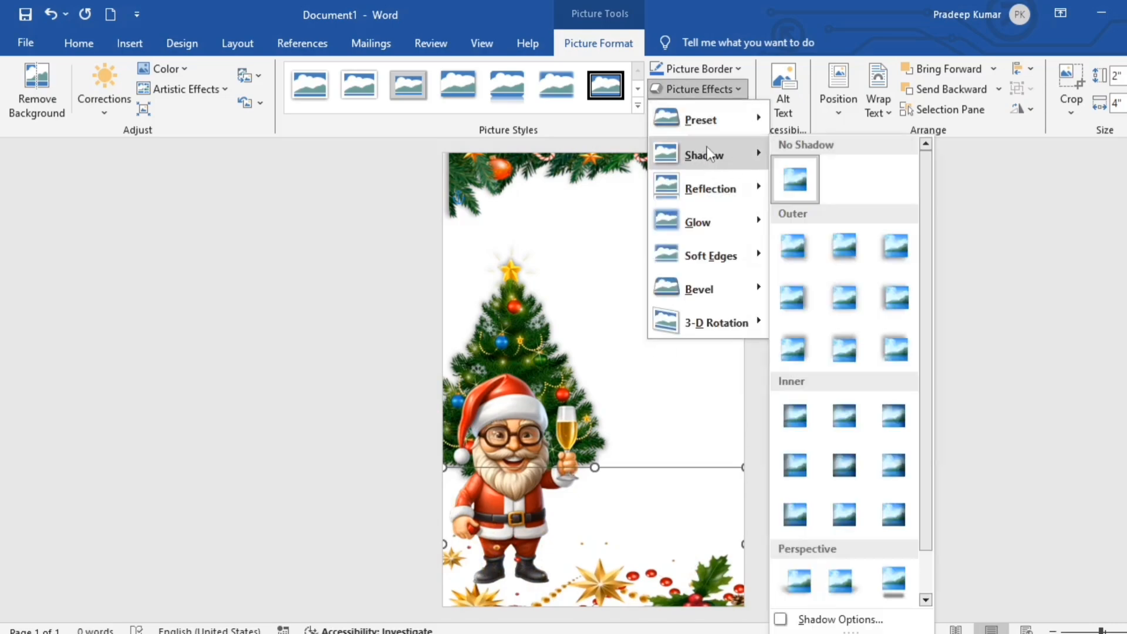
{"action": "left_click", "coordinate": [844, 297]}
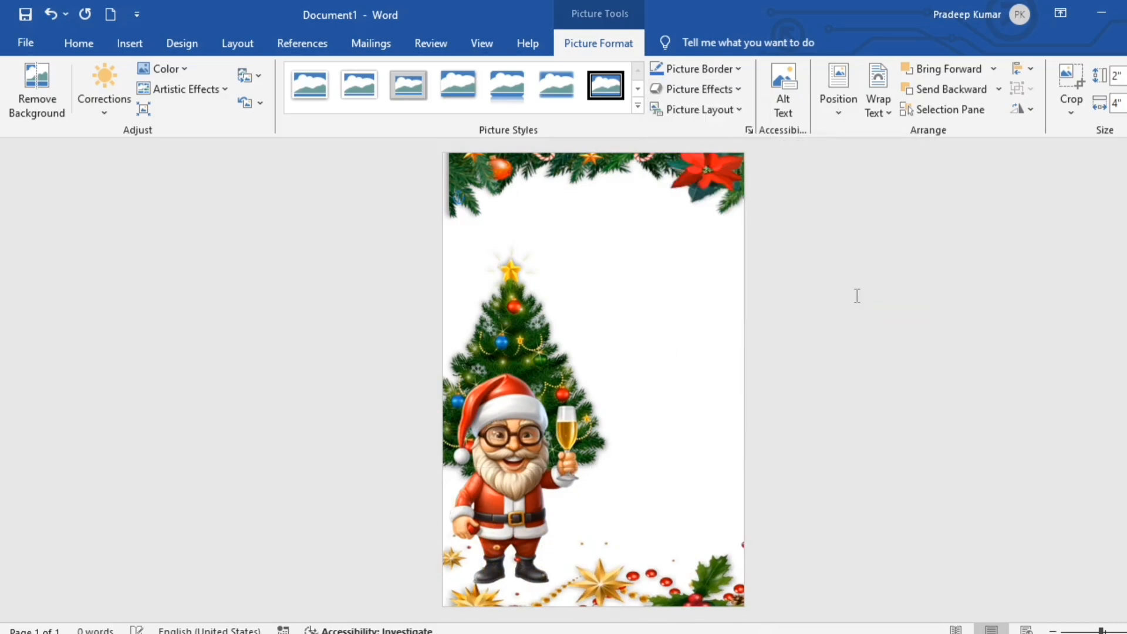
{"action": "left_click", "coordinate": [940, 353]}
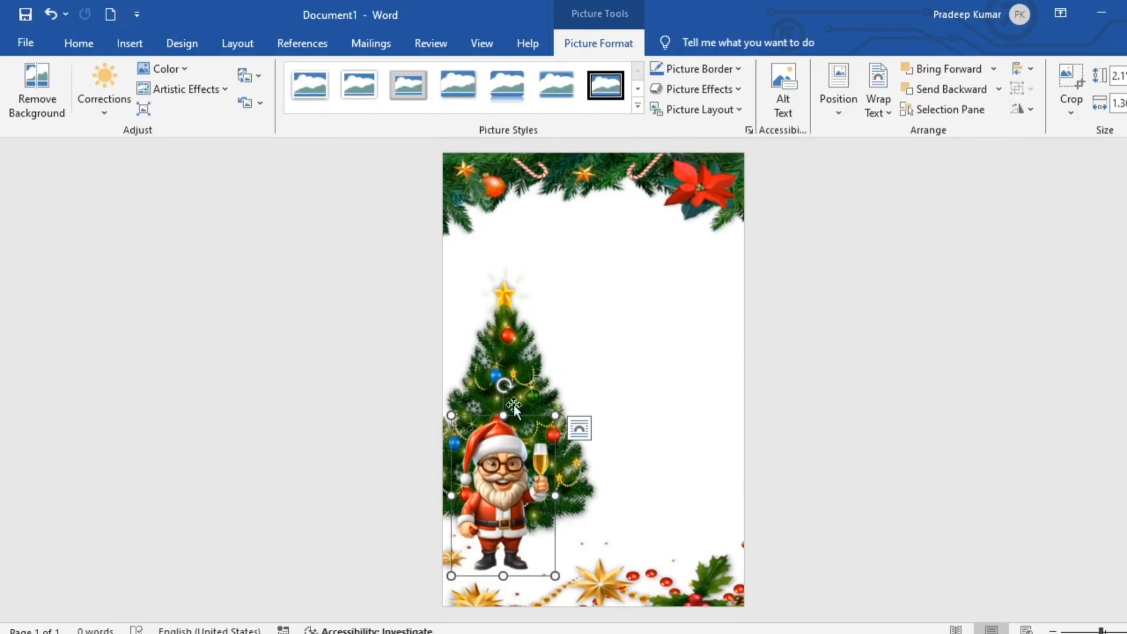
{"action": "left_click", "coordinate": [79, 43]}
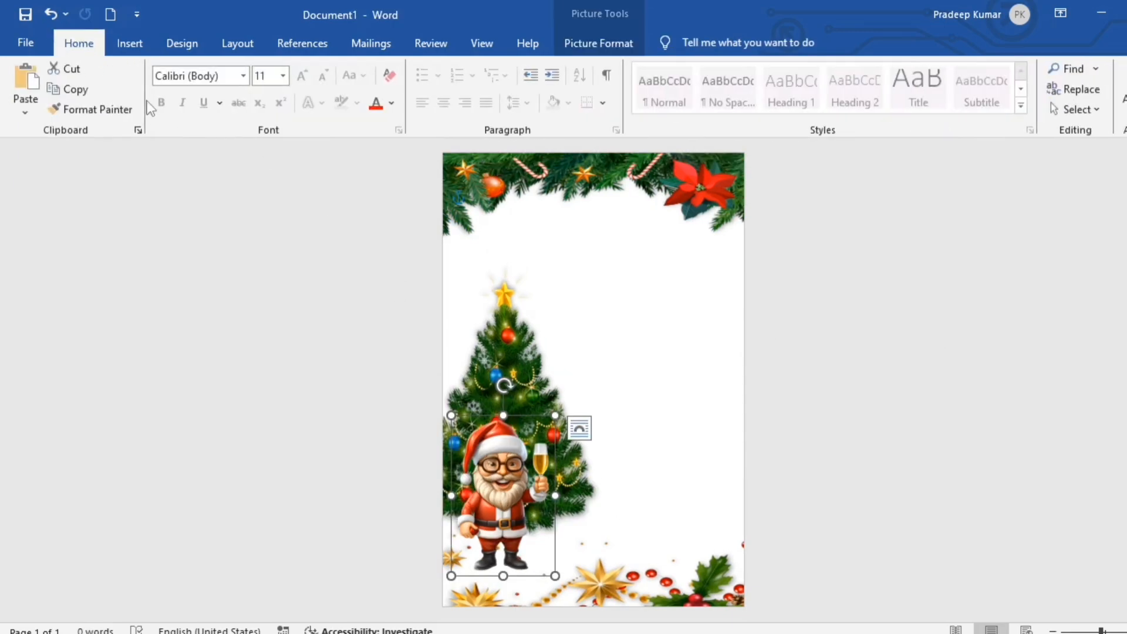
{"action": "left_click", "coordinate": [130, 43]}
{"action": "left_click", "coordinate": [180, 104]}
{"action": "left_click", "coordinate": [211, 153]}
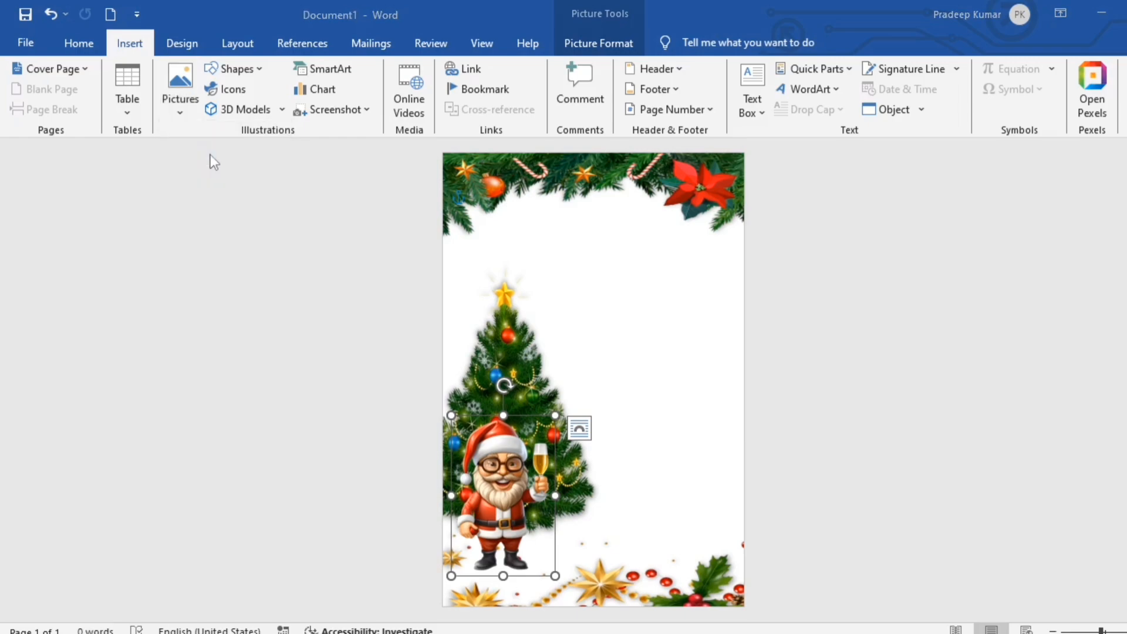
{"action": "scroll", "coordinate": [464, 234], "scroll_direction": "down", "scroll_amount": 2}
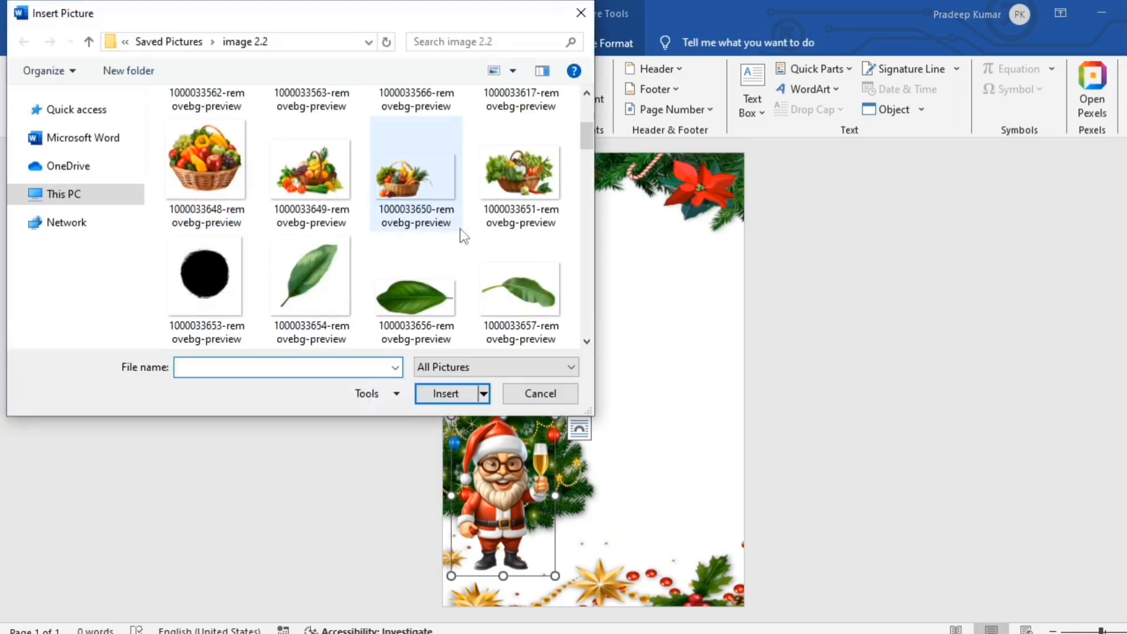
{"action": "scroll", "coordinate": [464, 235], "scroll_direction": "down", "scroll_amount": 5}
{"action": "scroll", "coordinate": [464, 235], "scroll_direction": "down", "scroll_amount": 3}
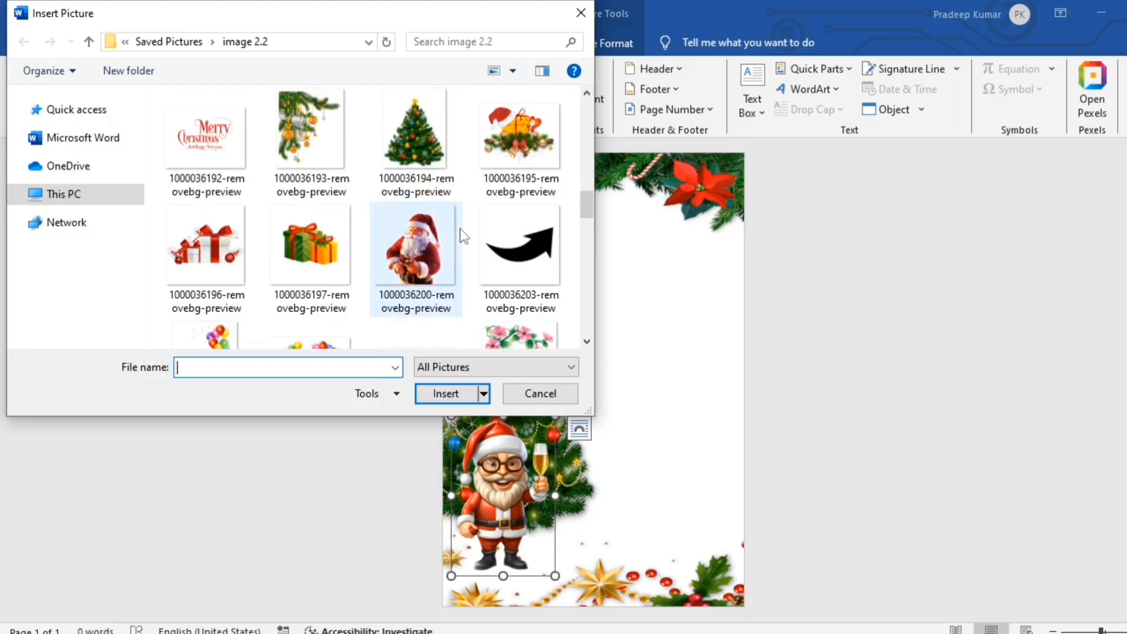
{"action": "left_click", "coordinate": [520, 135]}
{"action": "left_click", "coordinate": [441, 392]}
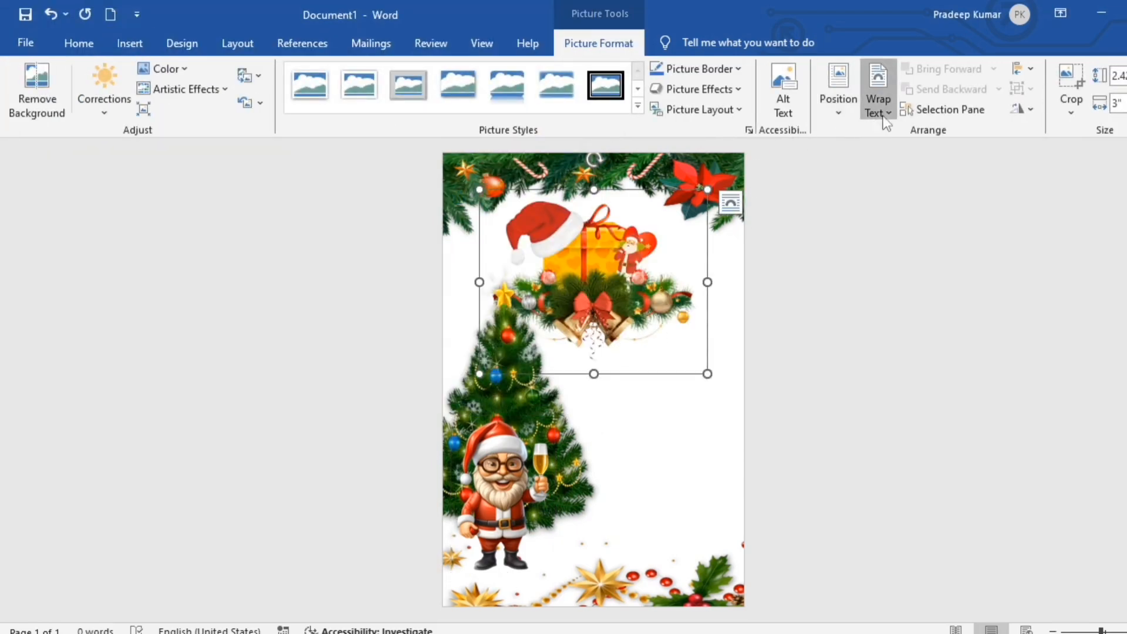
Float the gift picture in front of text and move it to the page's lower-left area, over Santa.
{"action": "left_click", "coordinate": [878, 97]}
{"action": "left_click", "coordinate": [916, 256]}
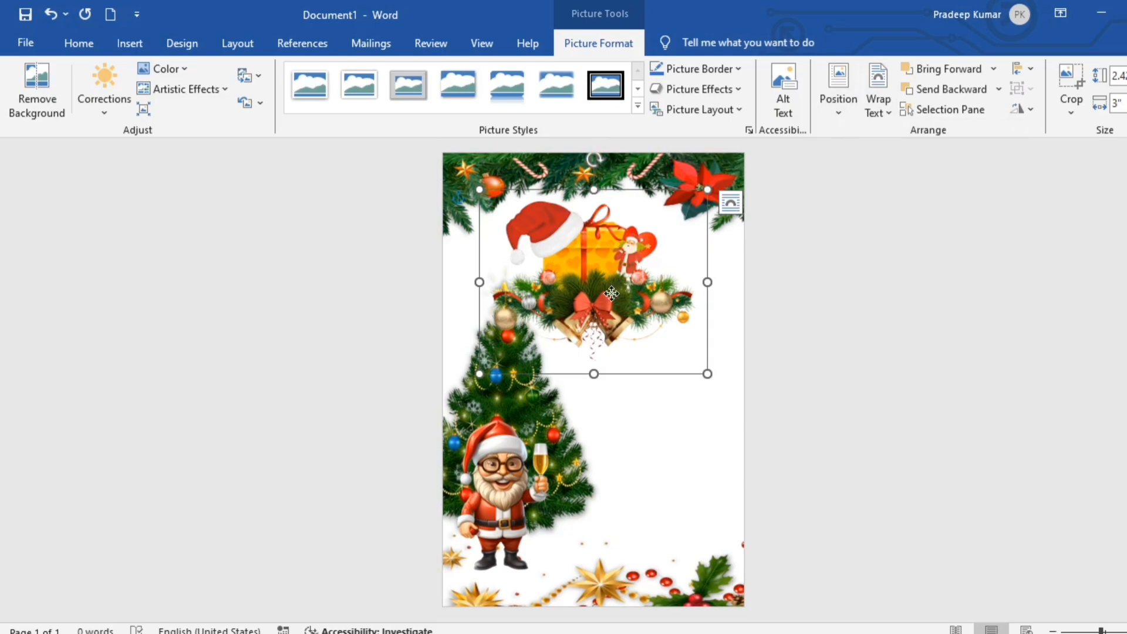
{"action": "left_click_drag", "start_coordinate": [611, 292], "coordinate": [577, 525]}
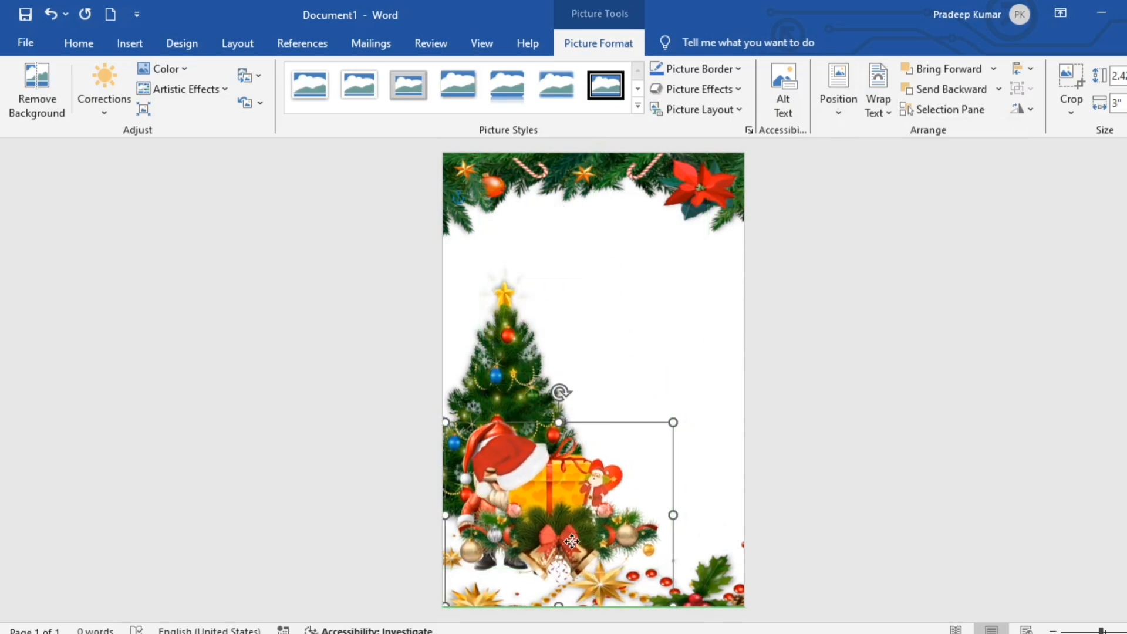
Flip the gift picture horizontally and shrink it beside the boots of an enlarged Santa.
{"action": "left_click", "coordinate": [1033, 111]}
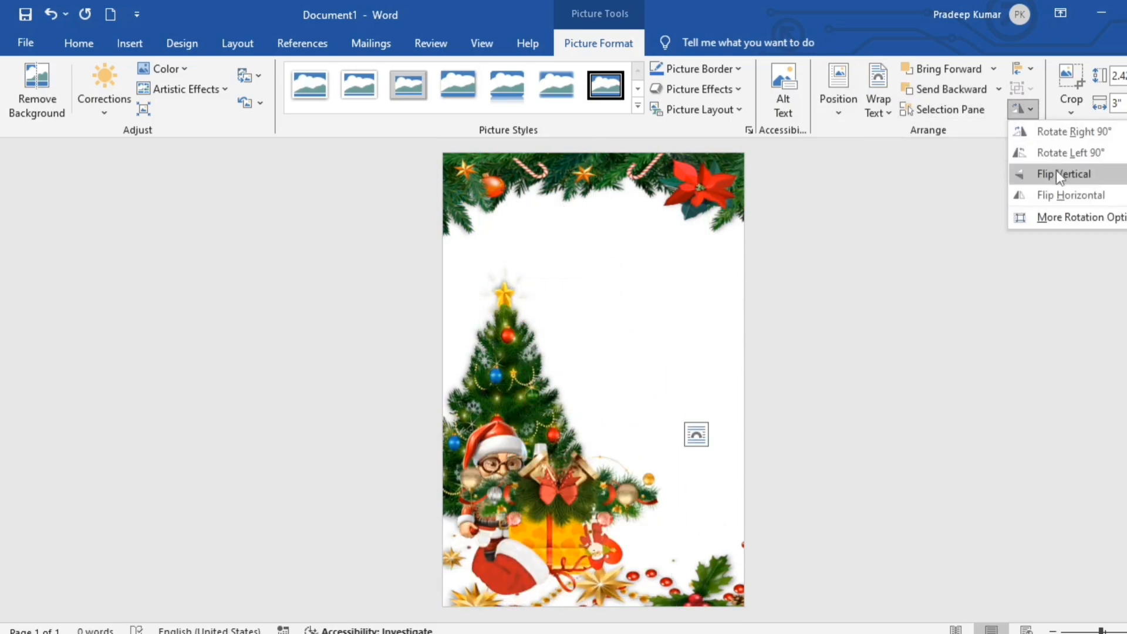
{"action": "left_click", "coordinate": [1055, 186]}
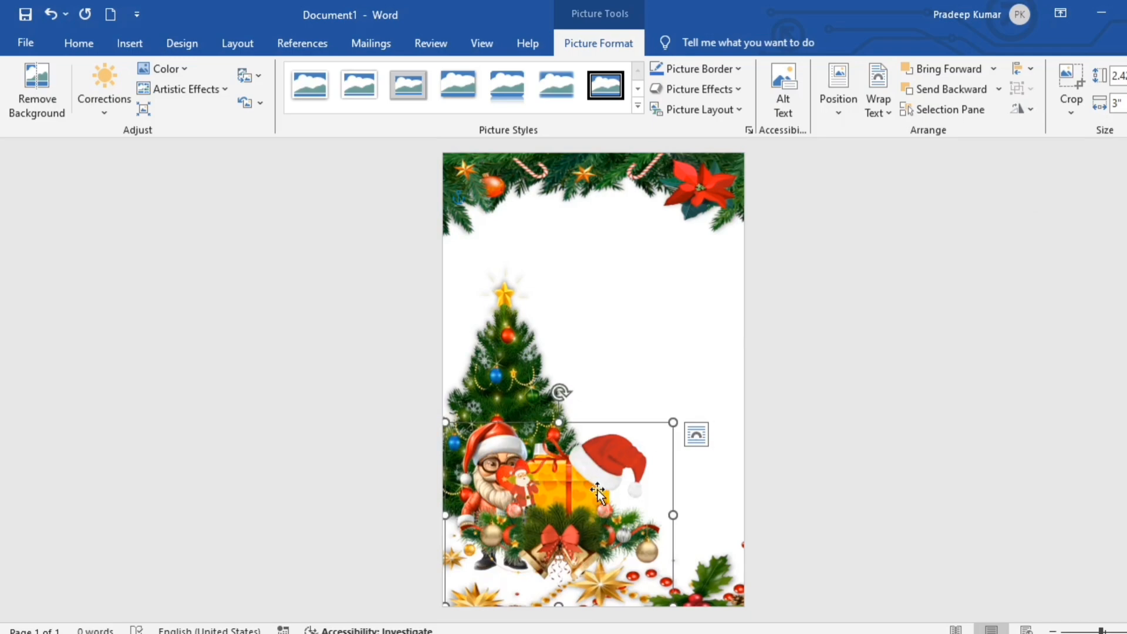
{"action": "left_click_drag", "start_coordinate": [568, 502], "coordinate": [550, 527]}
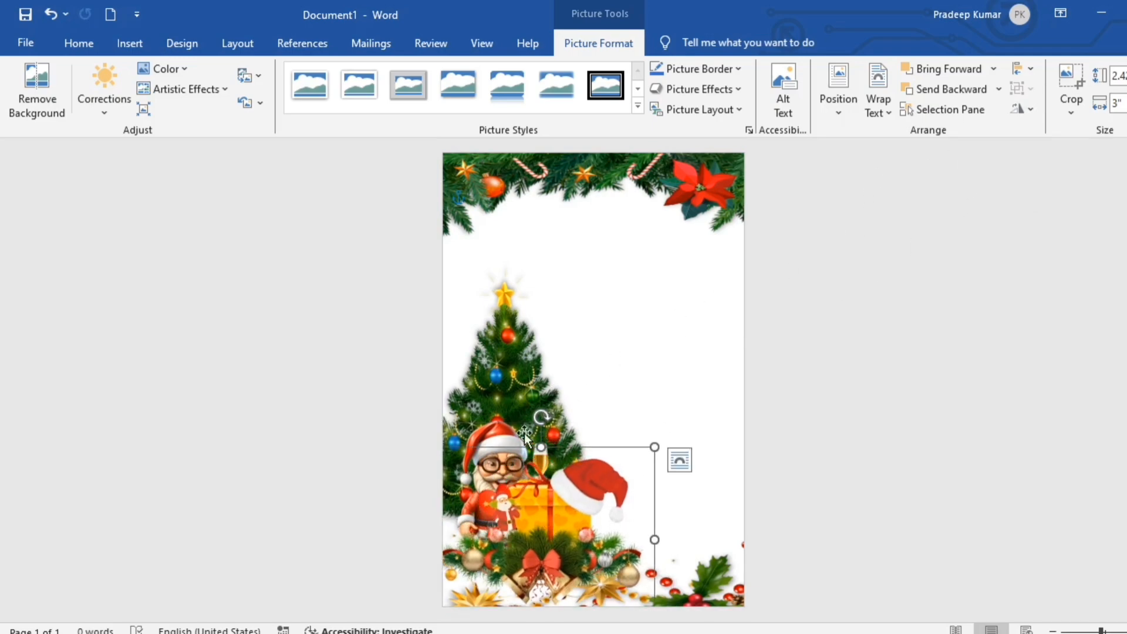
{"action": "key", "text": "ctrl+z"}
{"action": "key", "text": "ctrl+z"}
{"action": "key", "text": "ctrl+z"}
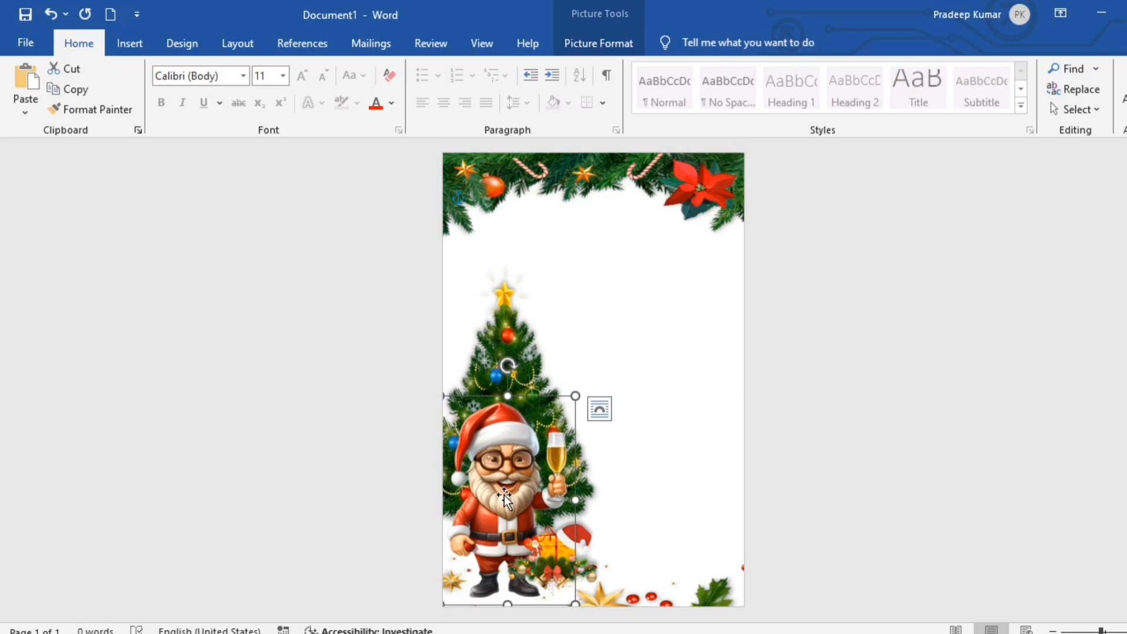
{"action": "left_click", "coordinate": [917, 401]}
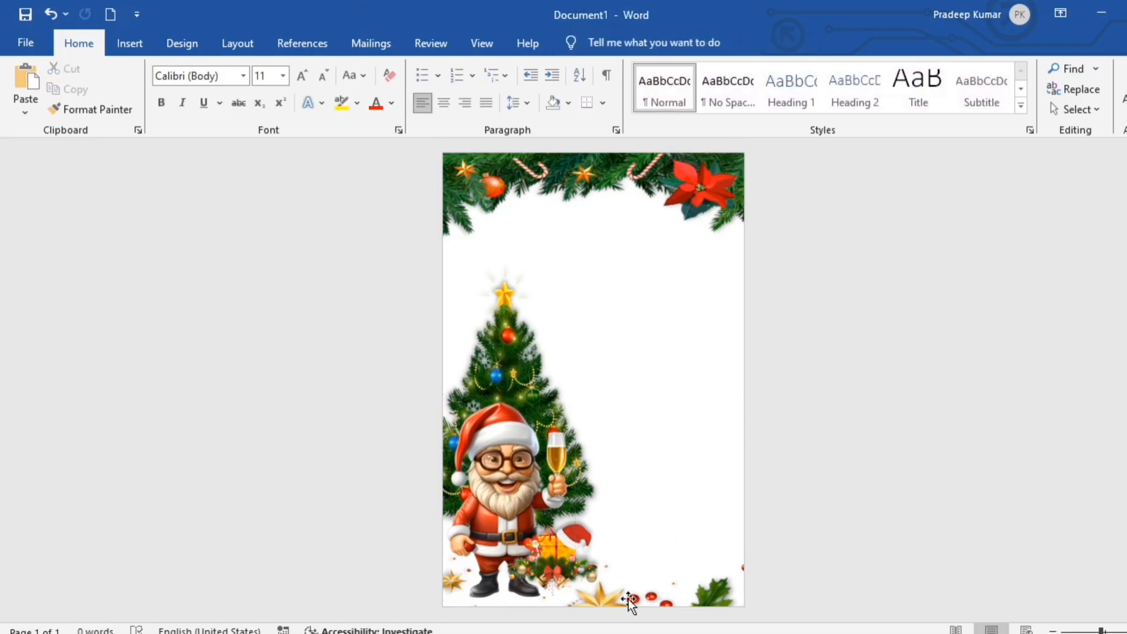
Insert a plain black-fill WordArt reading MERRY, widen its frame to one line, and place it just below the top garland.
{"action": "scroll", "coordinate": [628, 599], "scroll_direction": "up", "scroll_amount": 1}
{"action": "left_click", "coordinate": [130, 43]}
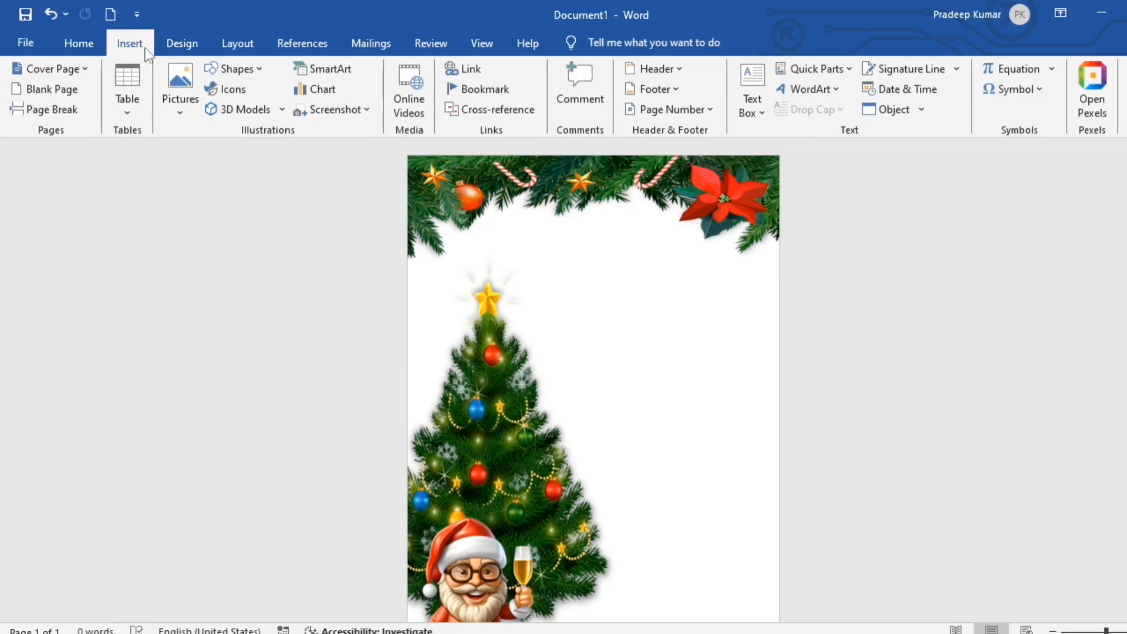
{"action": "left_click", "coordinate": [820, 92]}
{"action": "left_click", "coordinate": [800, 132]}
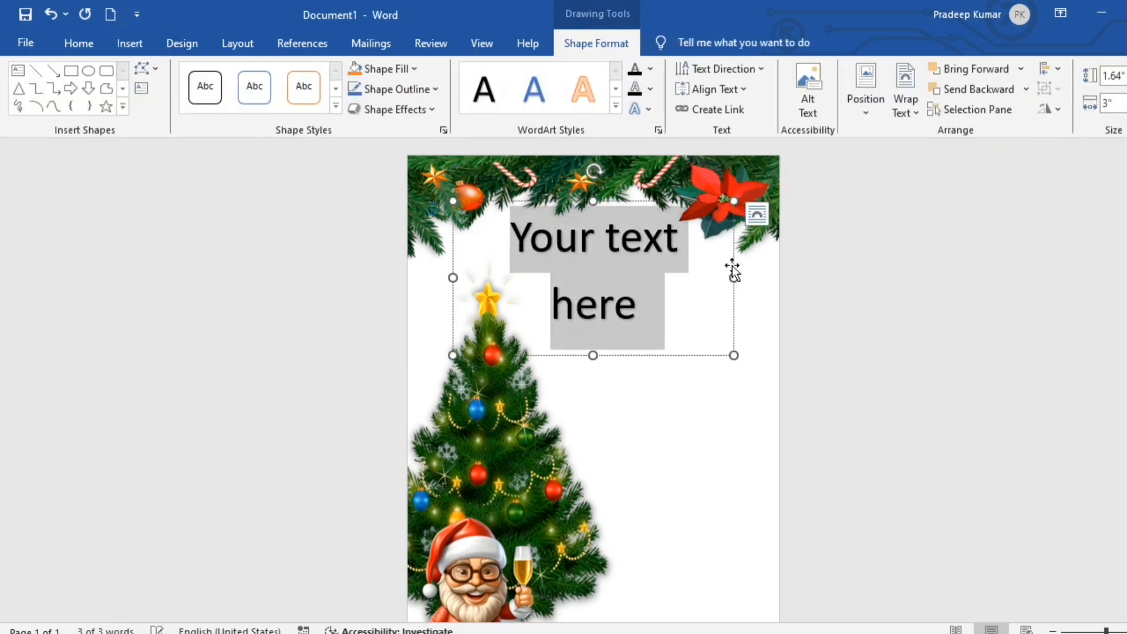
{"action": "left_click_drag", "start_coordinate": [733, 276], "coordinate": [479, 240]}
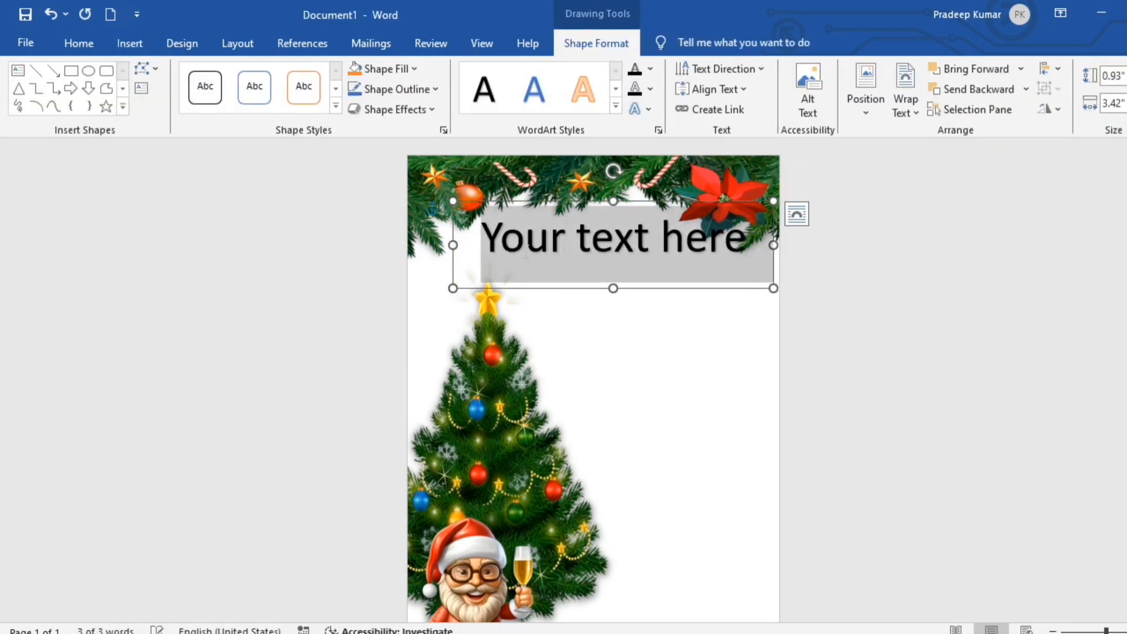
{"action": "type", "text": "MERRY"}
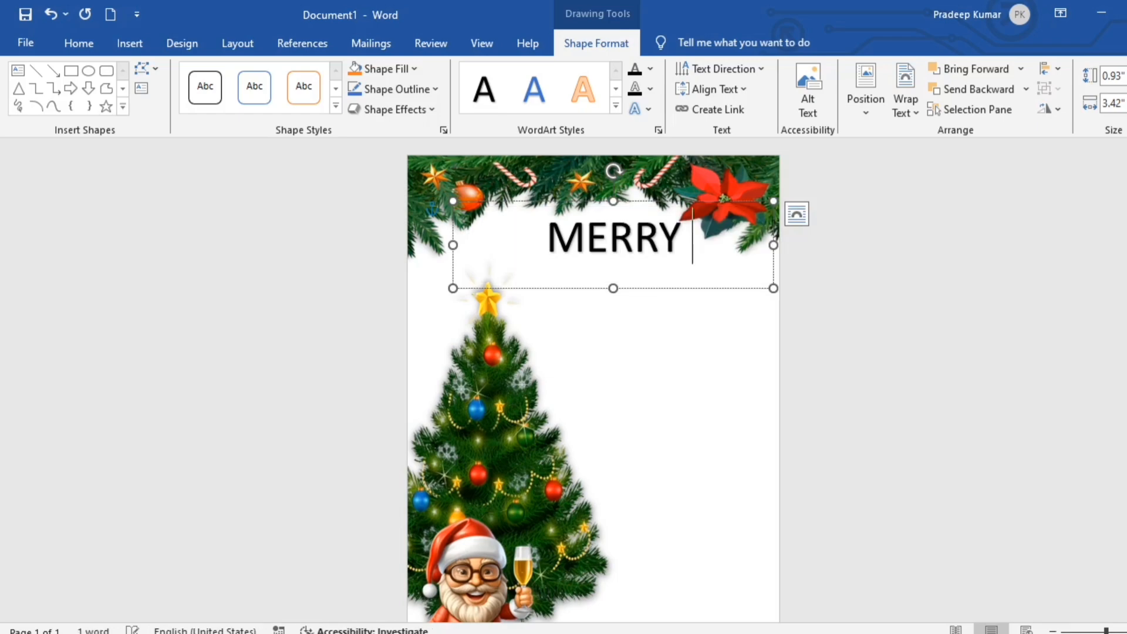
{"action": "left_click_drag", "start_coordinate": [702, 293], "coordinate": [704, 310]}
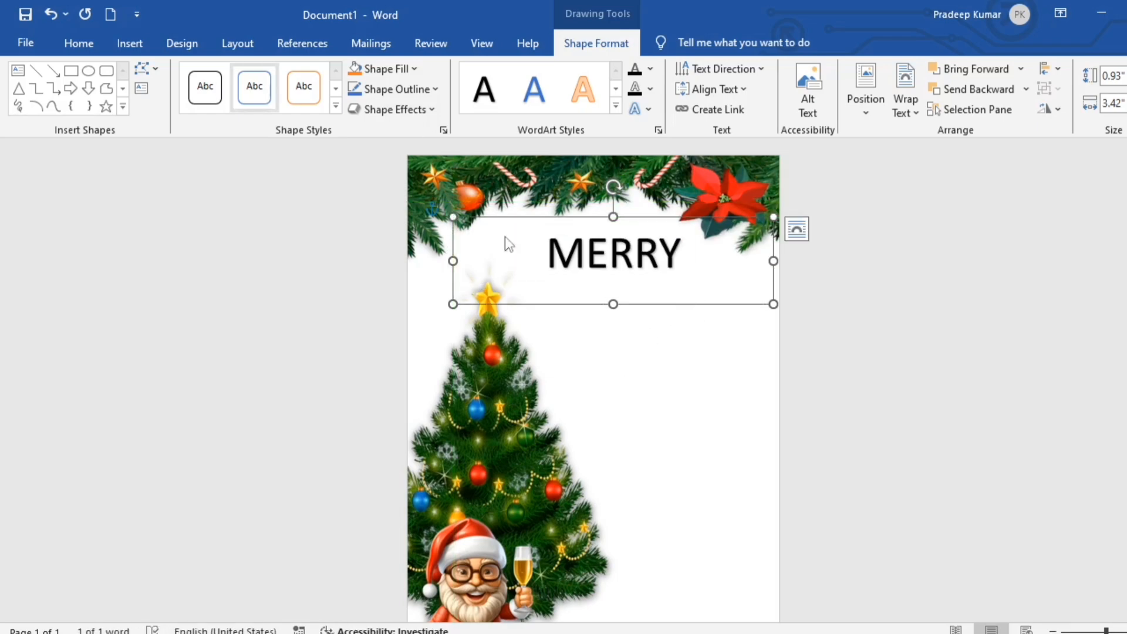
Set the MERRY WordArt's font to Nourd-Bold and tighten its frame around the text.
{"action": "left_click", "coordinate": [73, 41]}
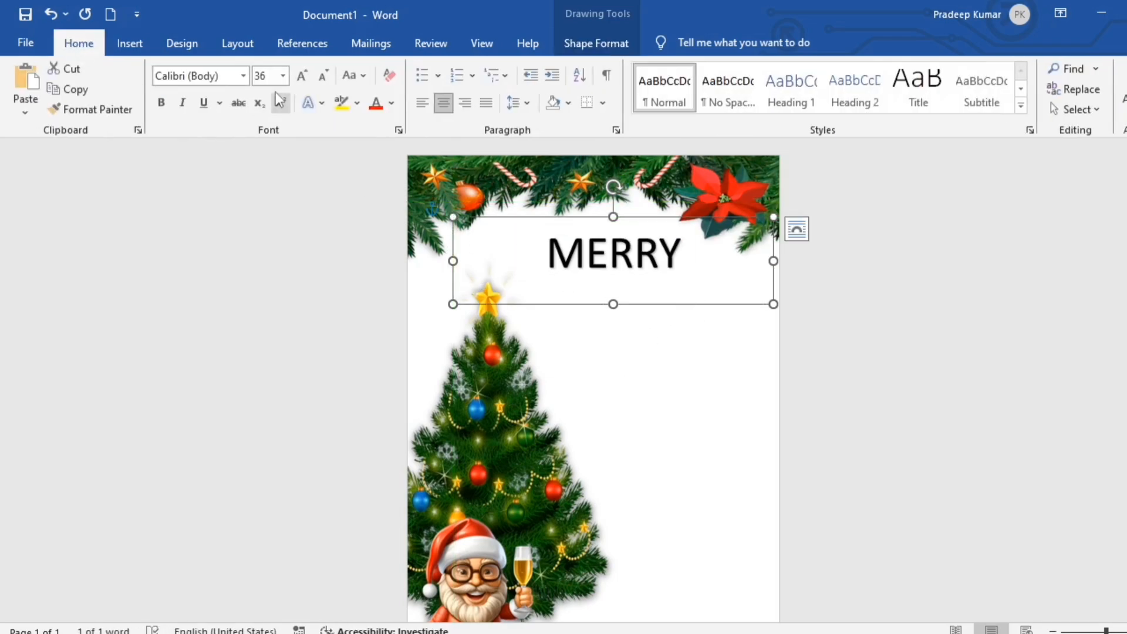
{"action": "left_click", "coordinate": [240, 75]}
{"action": "left_click", "coordinate": [221, 198]}
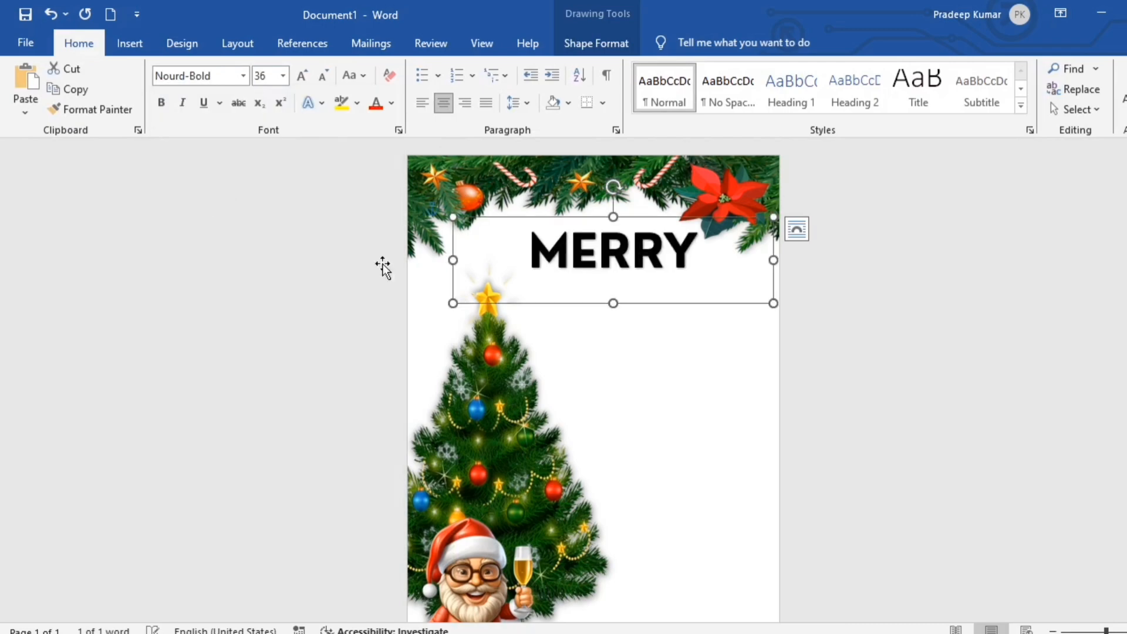
{"action": "left_click_drag", "start_coordinate": [730, 304], "coordinate": [733, 343]}
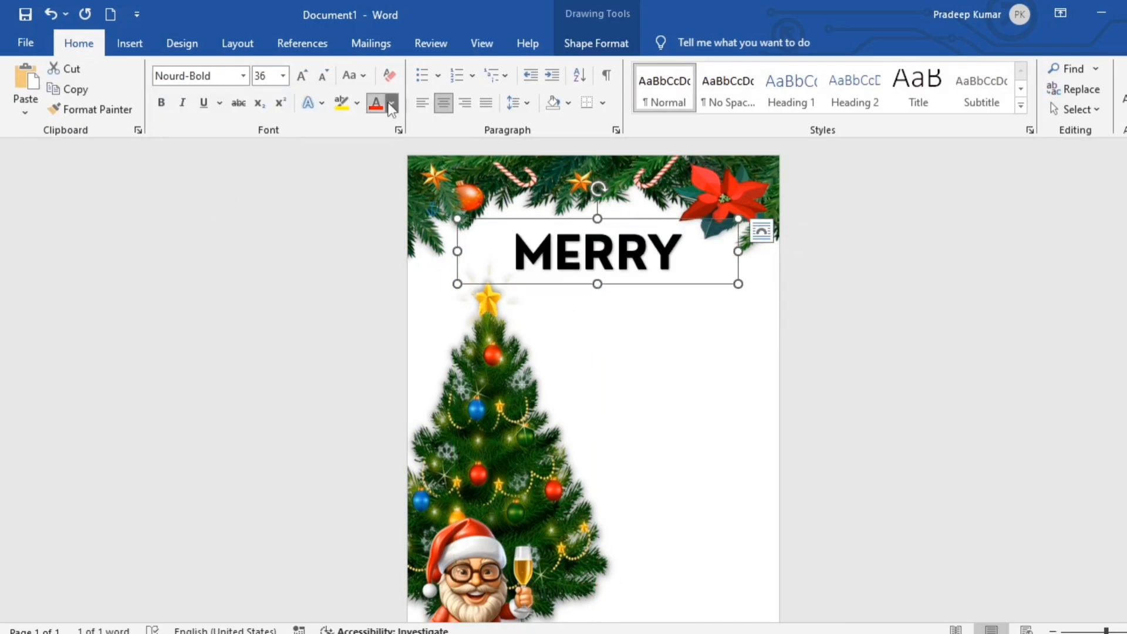
Colour the MERRY text with a custom orange-red, slightly darkened from the standard palette shade.
{"action": "left_click", "coordinate": [390, 104]}
{"action": "left_click", "coordinate": [390, 327]}
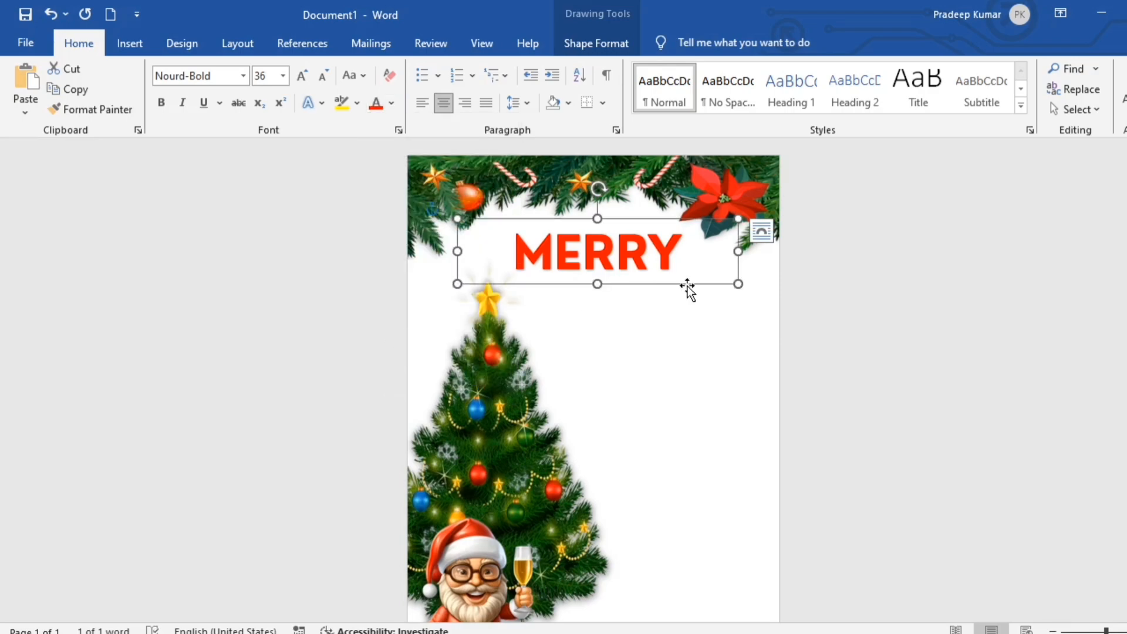
{"action": "left_click", "coordinate": [391, 103]}
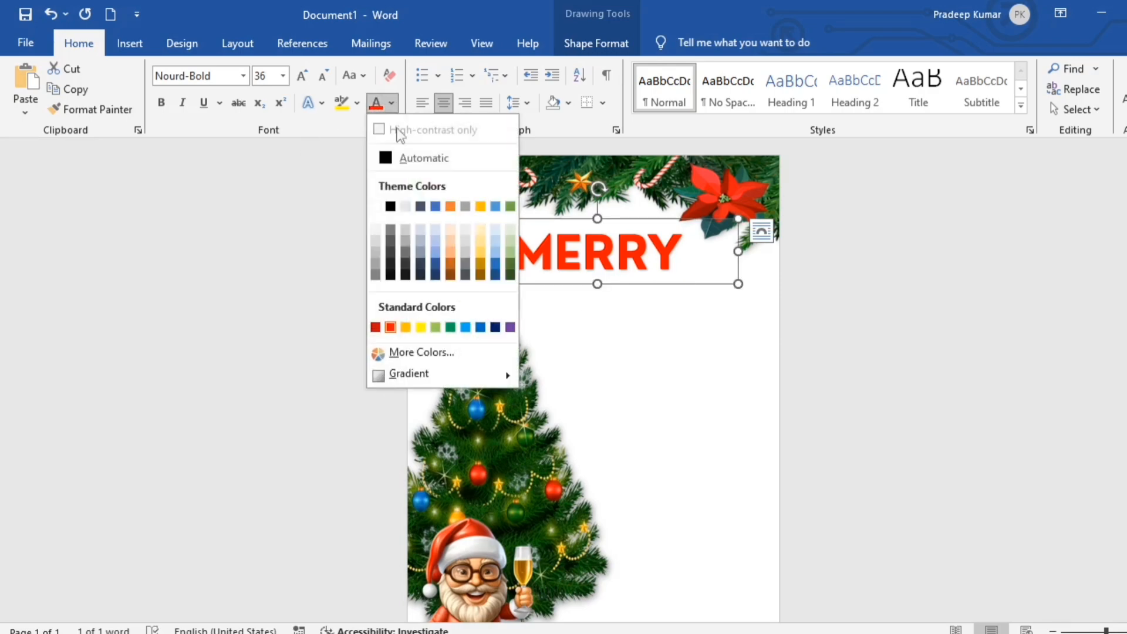
{"action": "left_click", "coordinate": [404, 352]}
{"action": "left_click", "coordinate": [860, 305]}
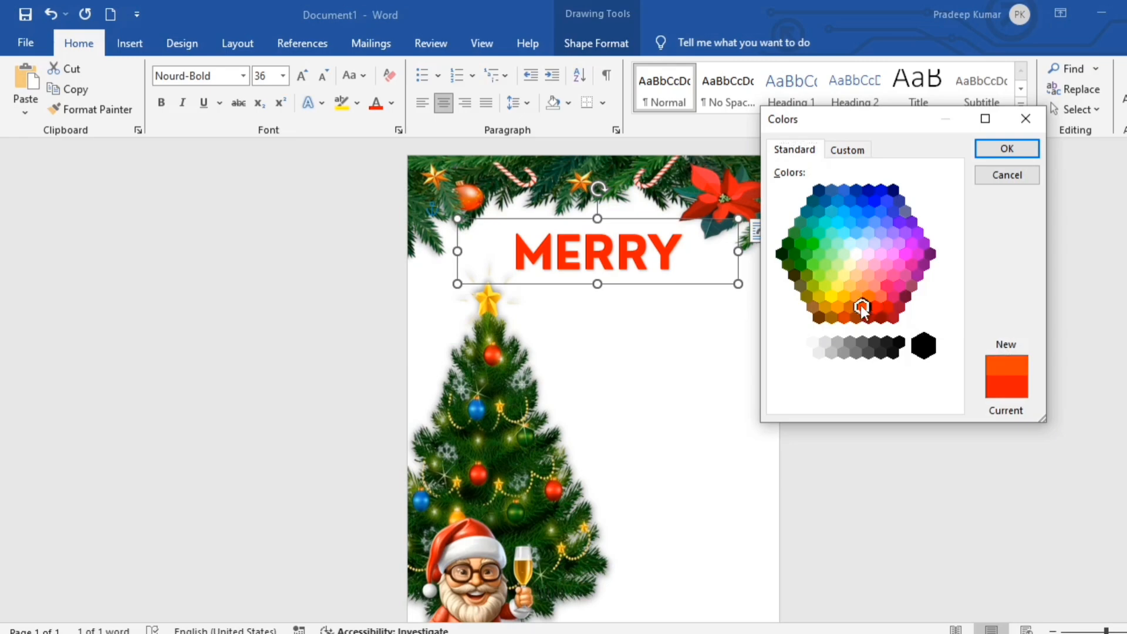
{"action": "left_click", "coordinate": [847, 150]}
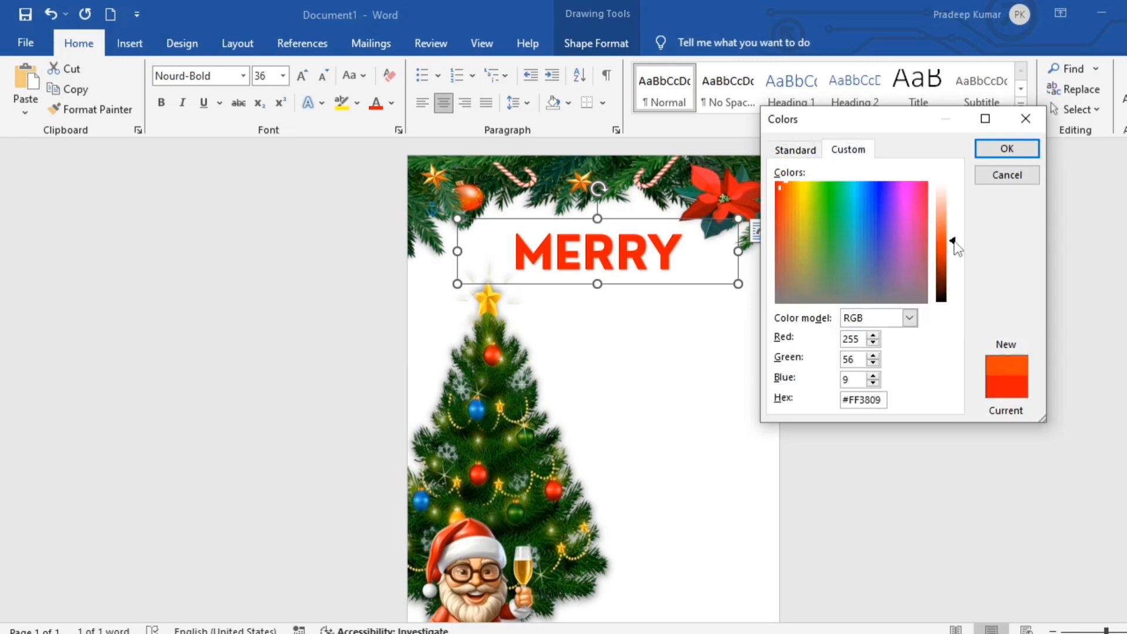
{"action": "left_click_drag", "start_coordinate": [953, 242], "coordinate": [954, 252]}
{"action": "left_click", "coordinate": [997, 150]}
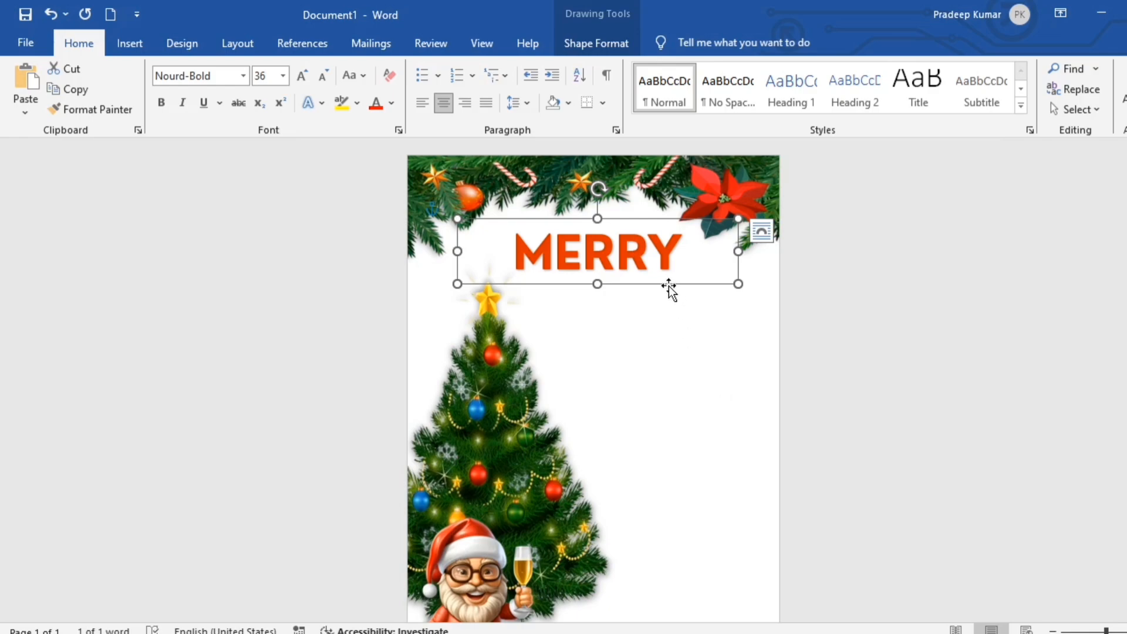
Duplicate the MERRY WordArt, change the copy to CHRISTMAS at size 28, and left-align it directly beneath MERRY.
{"action": "left_click_drag", "start_coordinate": [668, 285], "coordinate": [676, 349]}
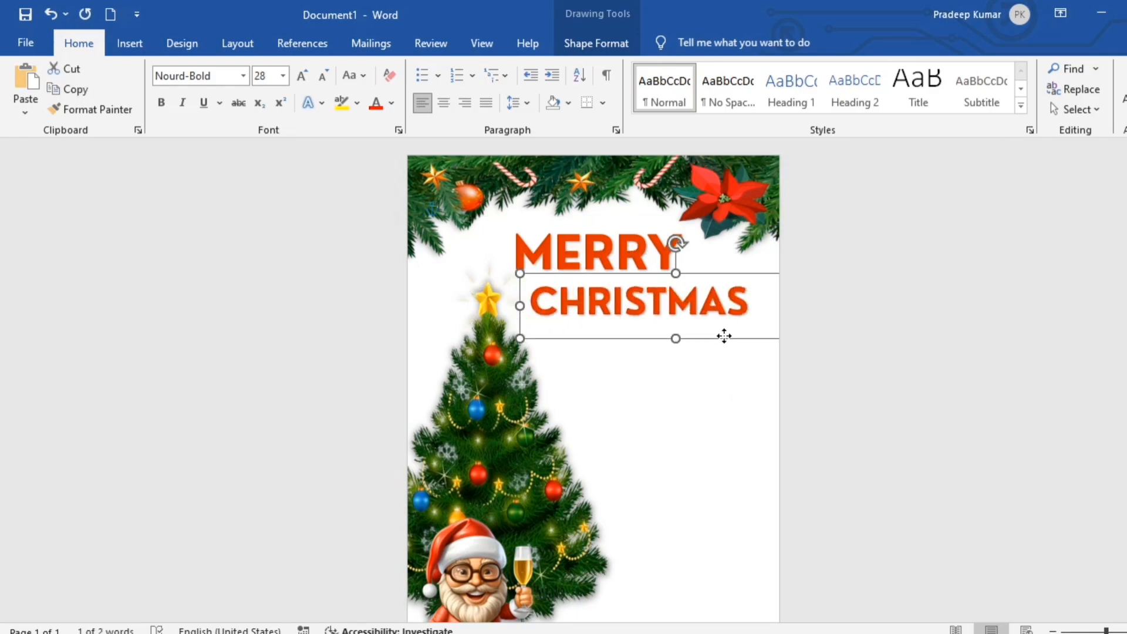
{"action": "left_click_drag", "start_coordinate": [723, 335], "coordinate": [710, 331]}
{"action": "left_click", "coordinate": [734, 403]}
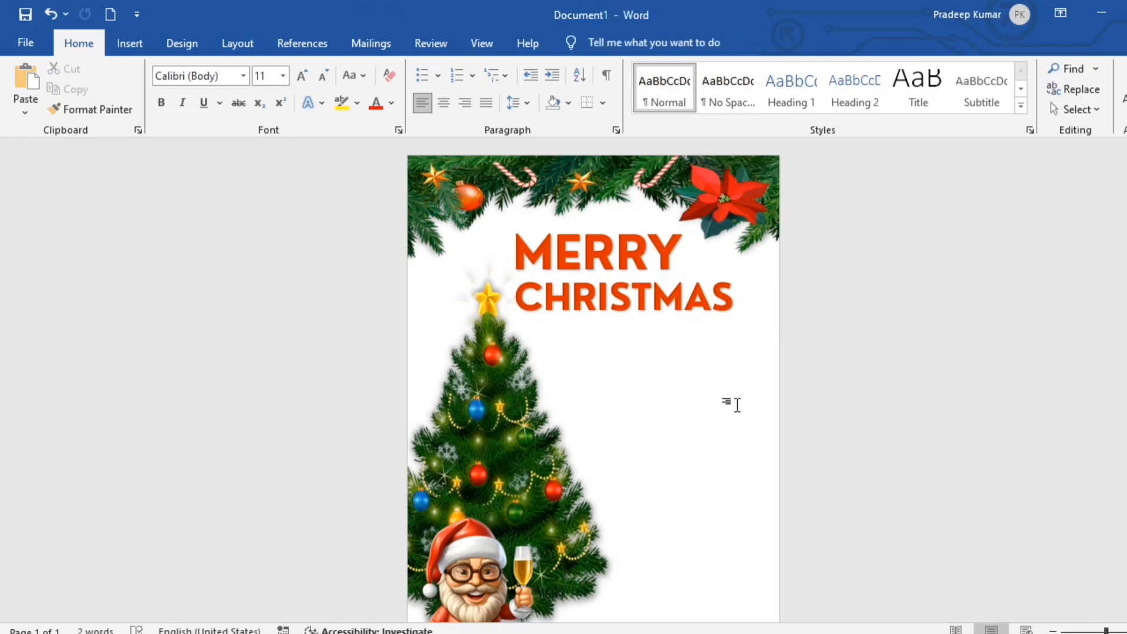
Add a matching 2025 WordArt below CHRISTMAS, enlarge its frame, and set its font size to 48.
{"action": "scroll", "coordinate": [730, 422], "scroll_direction": "down", "scroll_amount": 3}
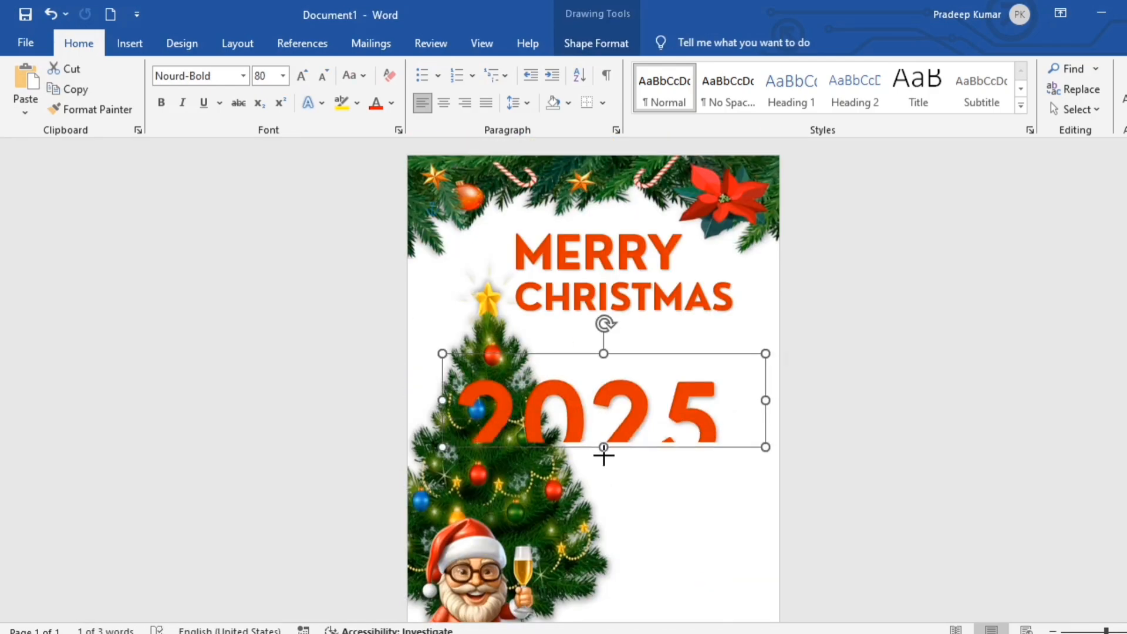
{"action": "left_click_drag", "start_coordinate": [603, 453], "coordinate": [690, 460]}
{"action": "left_click", "coordinate": [324, 76]}
{"action": "left_click", "coordinate": [323, 76]}
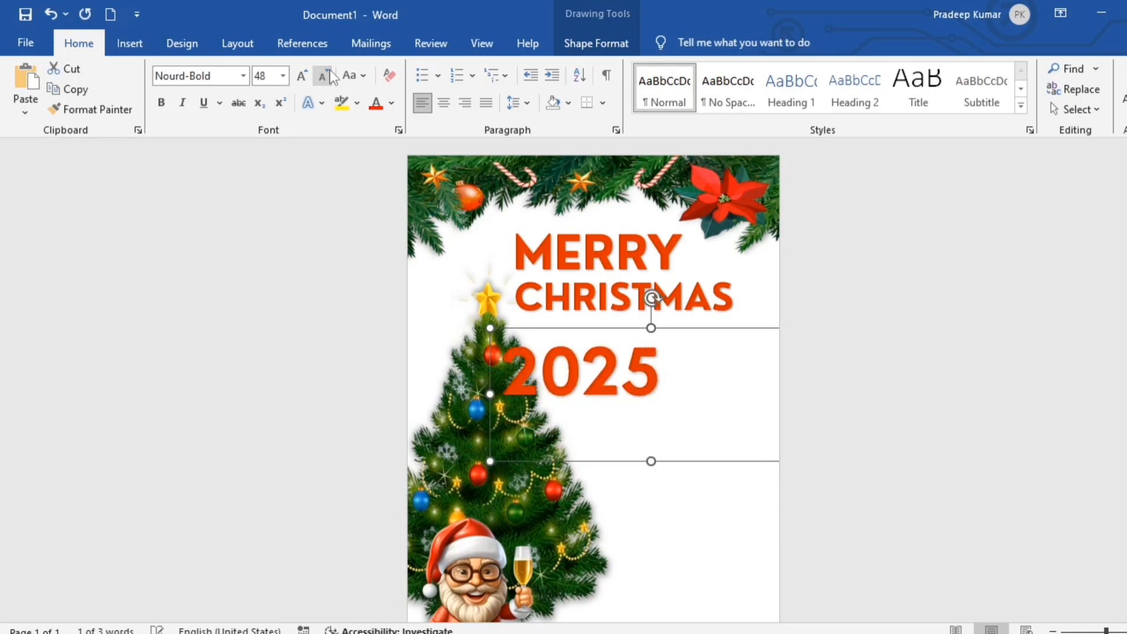
{"action": "left_click", "coordinate": [302, 76]}
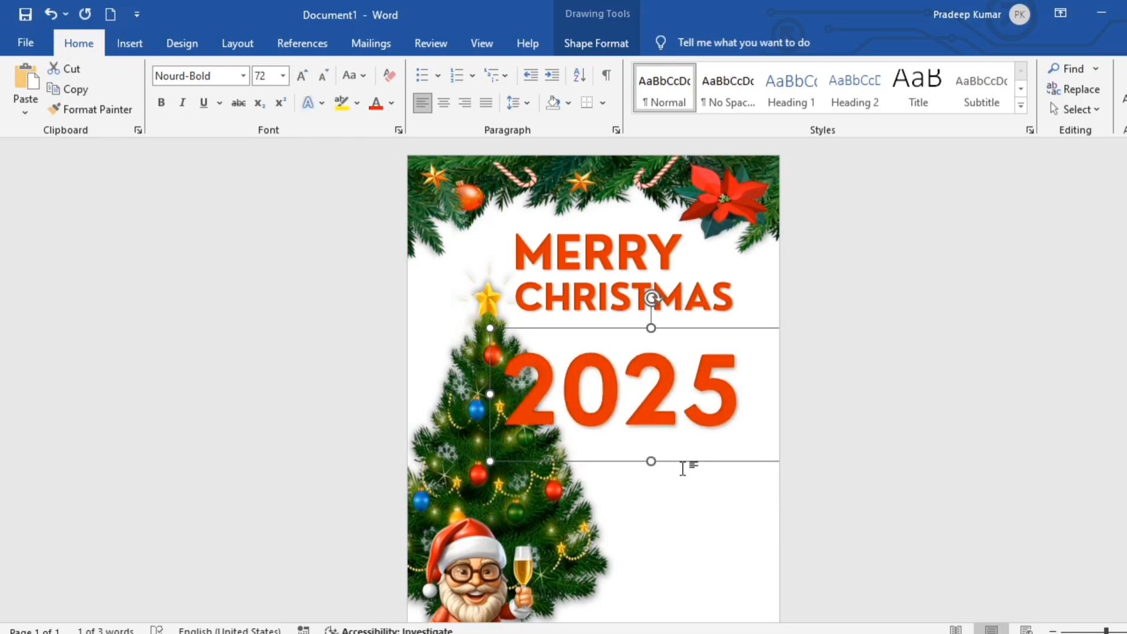
{"action": "key", "text": "ctrl+z"}
{"action": "left_click", "coordinate": [865, 492]}
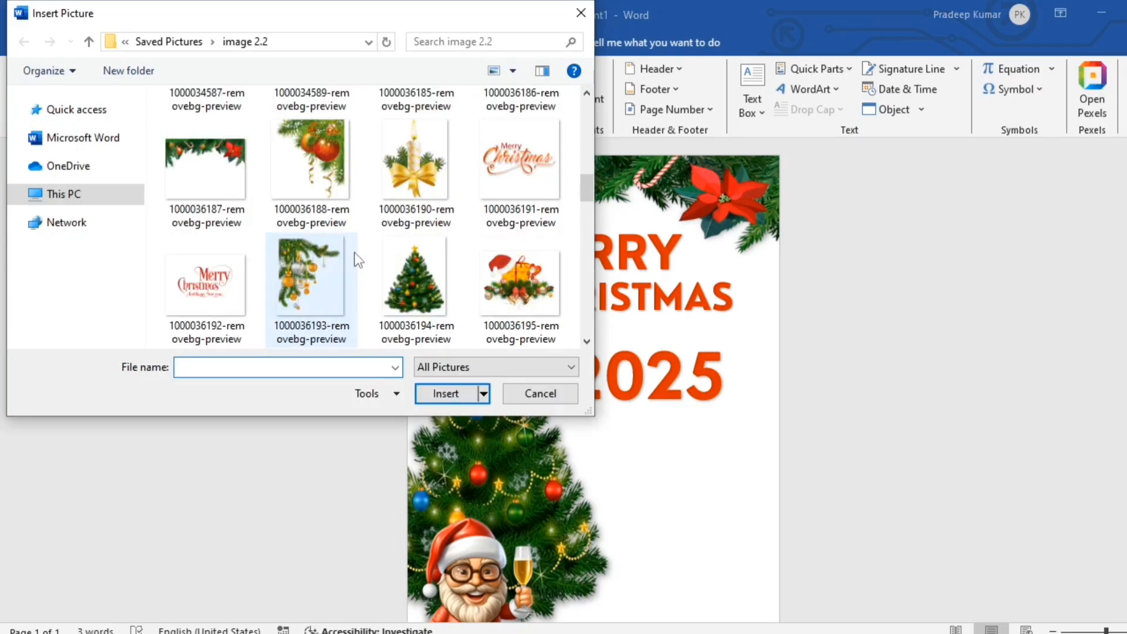
{"action": "left_click", "coordinate": [219, 309]}
{"action": "left_click", "coordinate": [449, 394]}
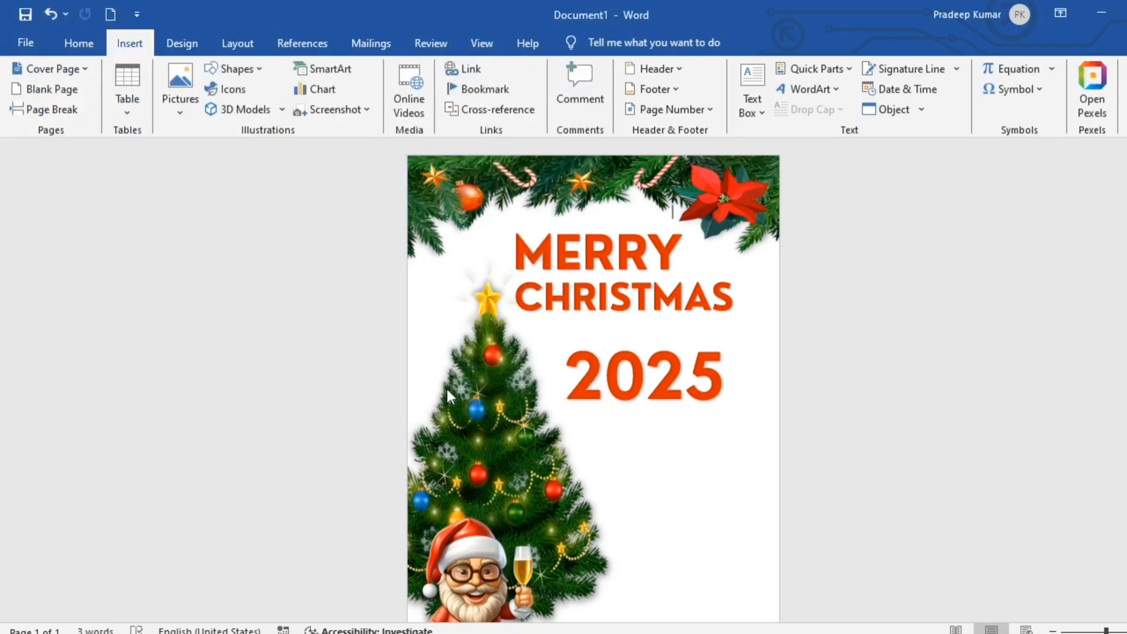
{"action": "left_click_drag", "start_coordinate": [563, 389], "coordinate": [699, 417]}
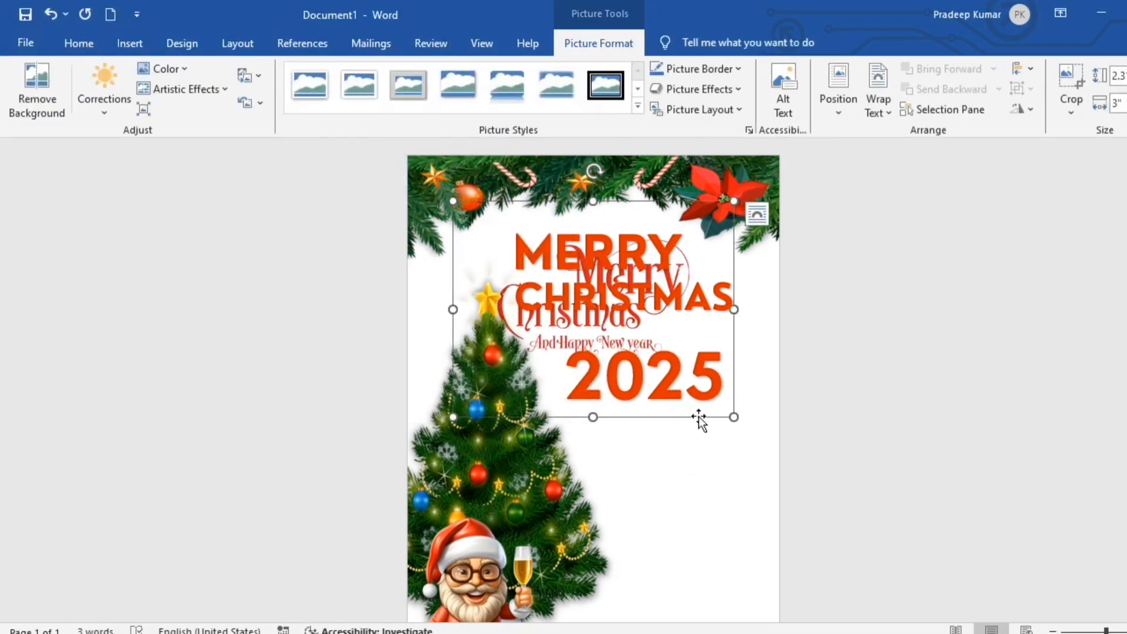
{"action": "left_click", "coordinate": [884, 112]}
{"action": "left_click", "coordinate": [913, 240]}
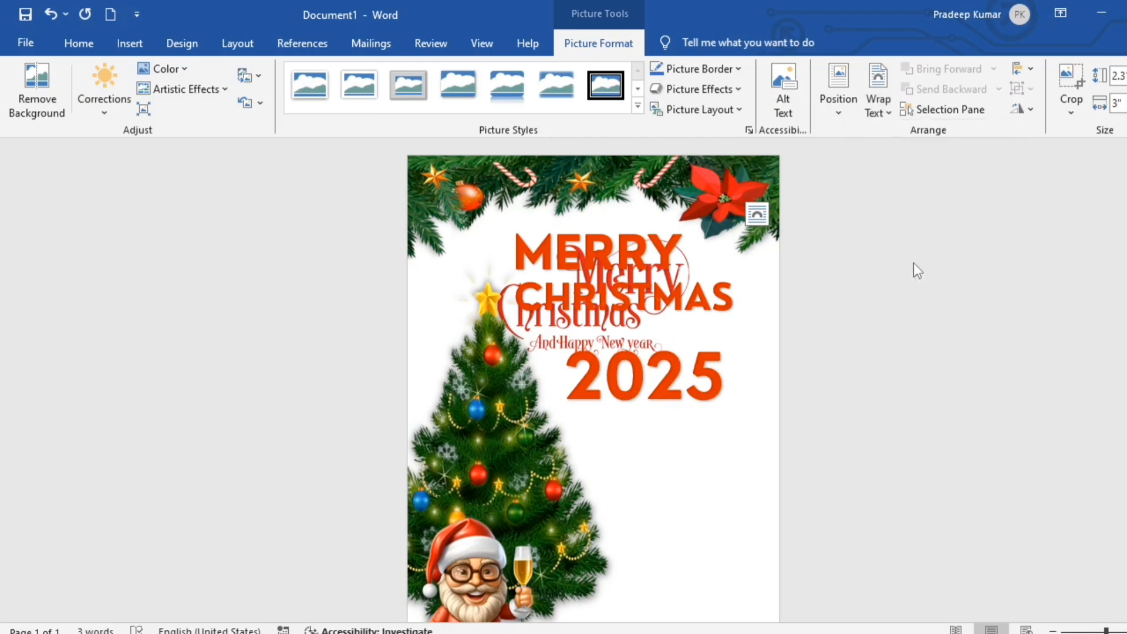
{"action": "left_click_drag", "start_coordinate": [648, 421], "coordinate": [720, 578]}
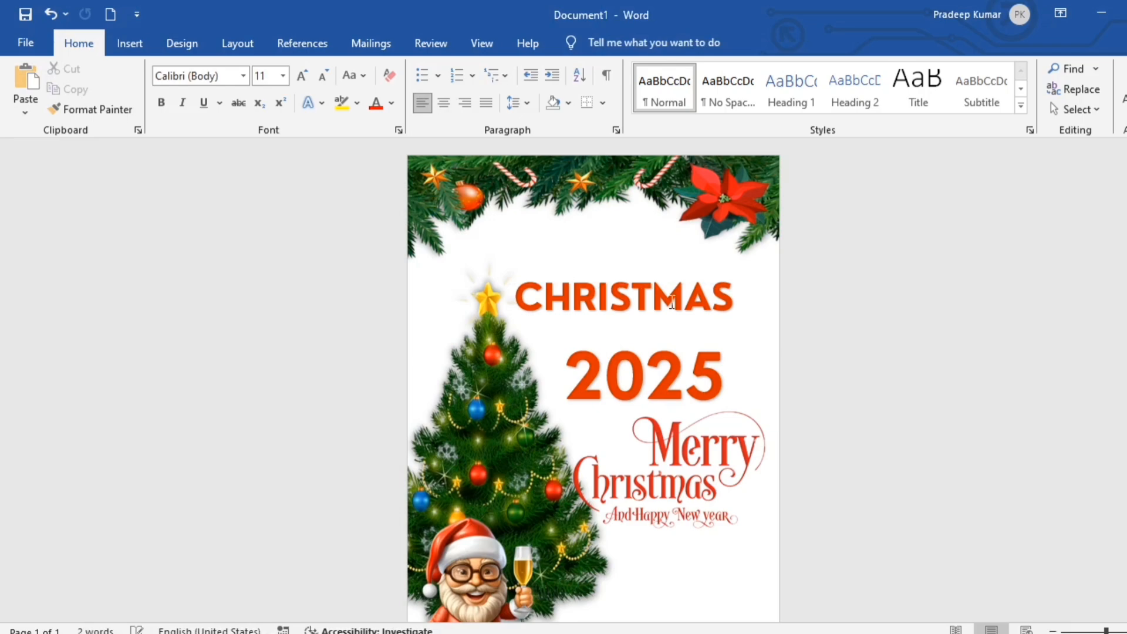
Delete the CHRISTMAS WordArt and move the Merry Christmas lettering picture into the space above 2025.
{"action": "left_click", "coordinate": [681, 269]}
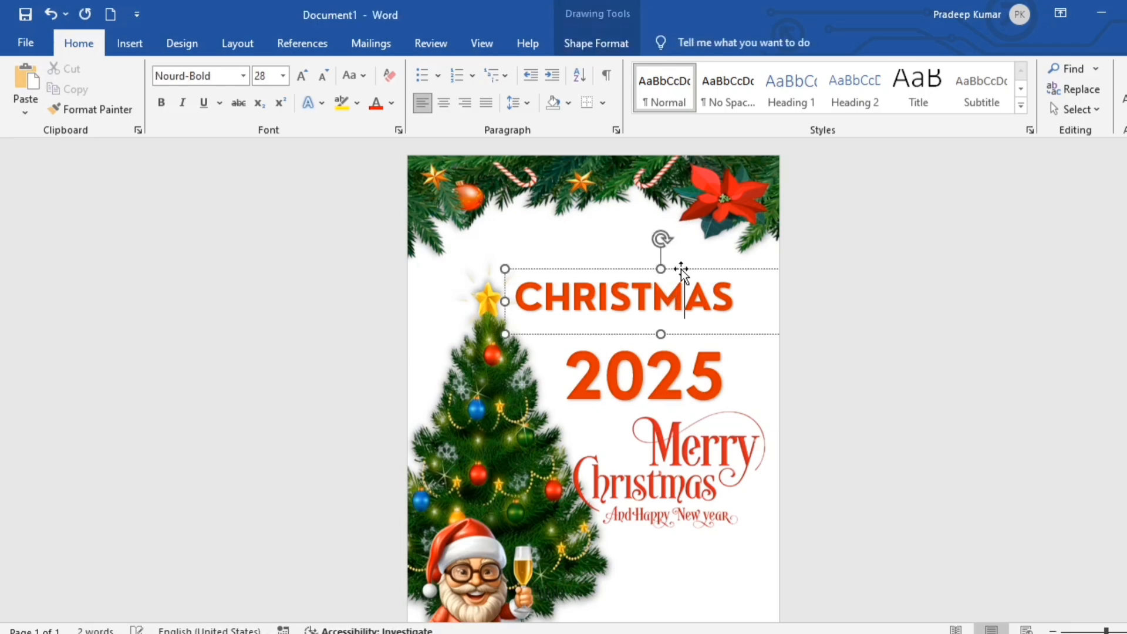
{"action": "key", "text": "Delete"}
{"action": "left_click", "coordinate": [710, 452]}
{"action": "left_click_drag", "start_coordinate": [710, 452], "coordinate": [643, 267]}
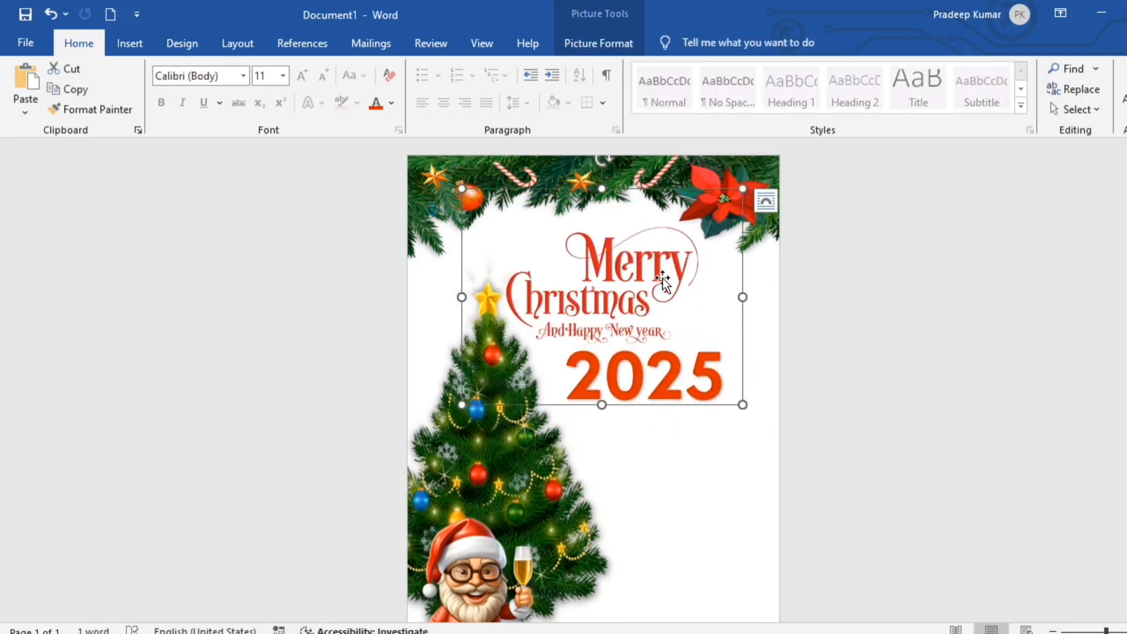
Nudge the Merry Christmas lettering picture slightly right and up so it sits clear of 2025.
{"action": "key", "text": "Right"}
{"action": "key", "text": "Right"}
{"action": "key", "text": "Right"}
{"action": "key", "text": "Right"}
{"action": "key", "text": "Right"}
{"action": "key", "text": "Right"}
{"action": "key", "text": "Up"}
{"action": "key", "text": "Up"}
{"action": "key", "text": "Up"}
{"action": "key", "text": "Up"}
{"action": "key", "text": "Up"}
{"action": "key", "text": "Up"}
{"action": "key", "text": "Up"}
{"action": "key", "text": "Up"}
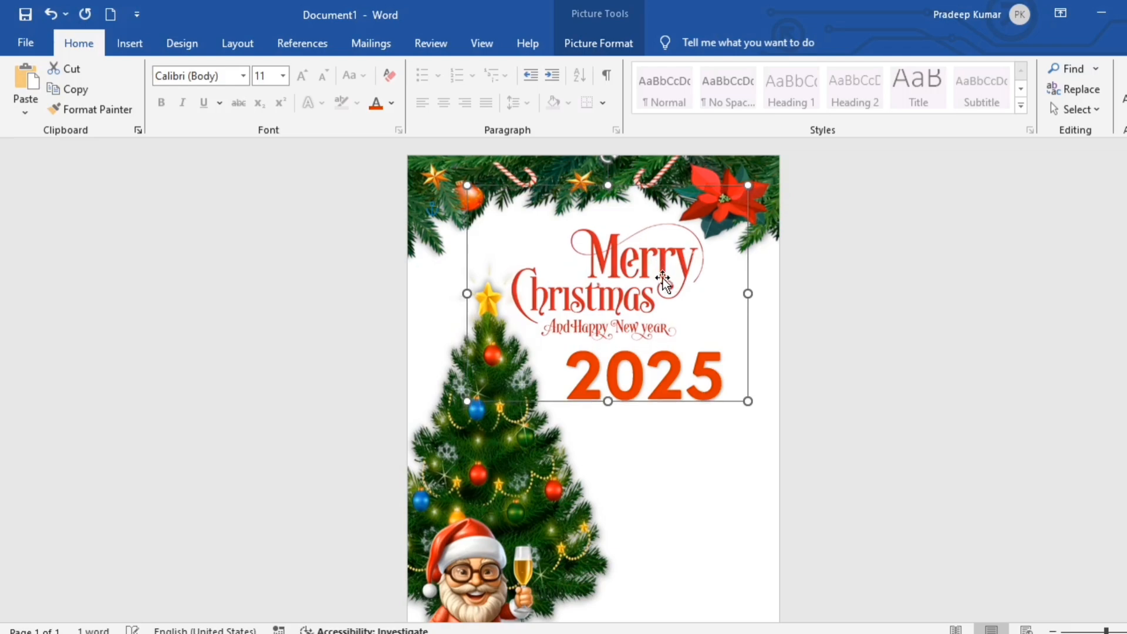
{"action": "key", "text": "Left"}
{"action": "key", "text": "Left"}
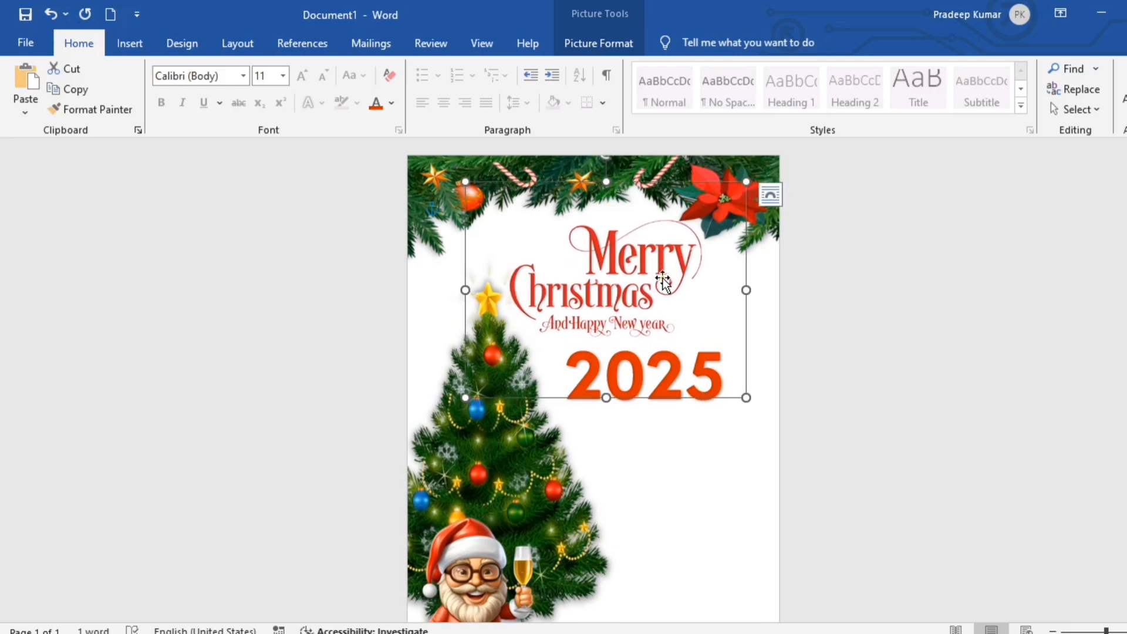
Apply the centred outer shadow effect to the Merry Christmas lettering picture.
{"action": "left_click", "coordinate": [598, 43]}
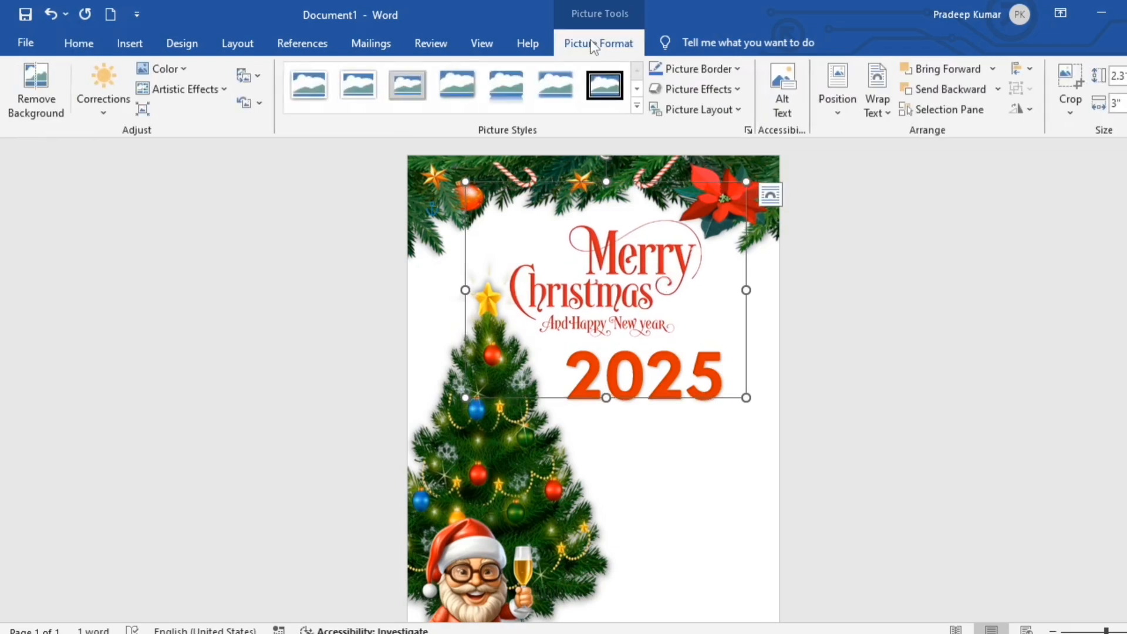
{"action": "left_click", "coordinate": [732, 91]}
{"action": "mouse_move", "coordinate": [726, 156]}
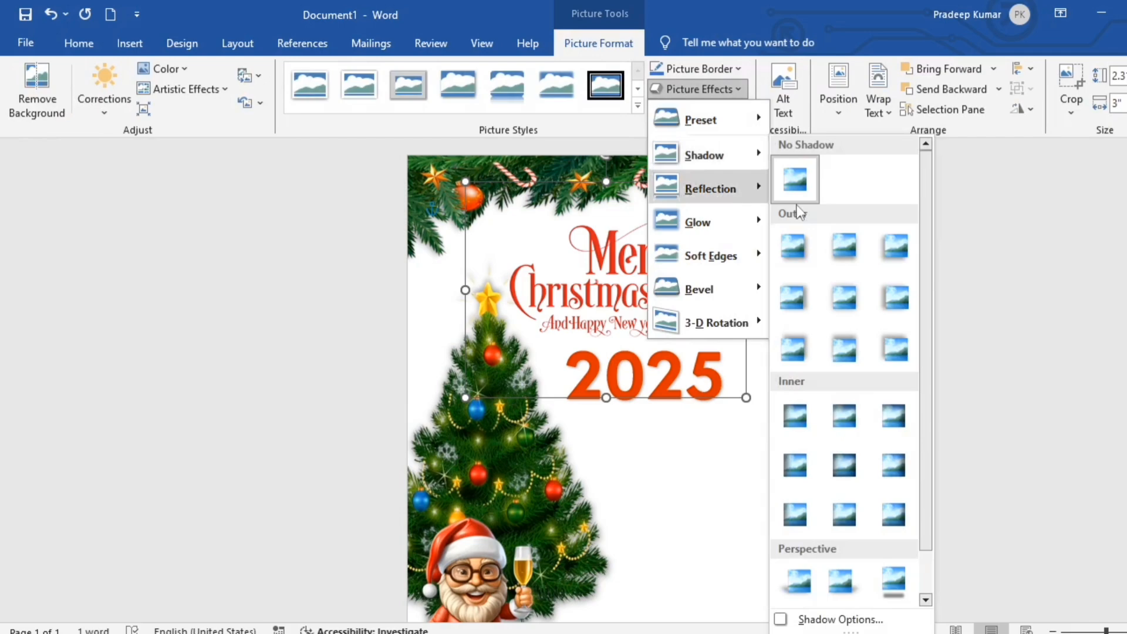
{"action": "left_click", "coordinate": [848, 298]}
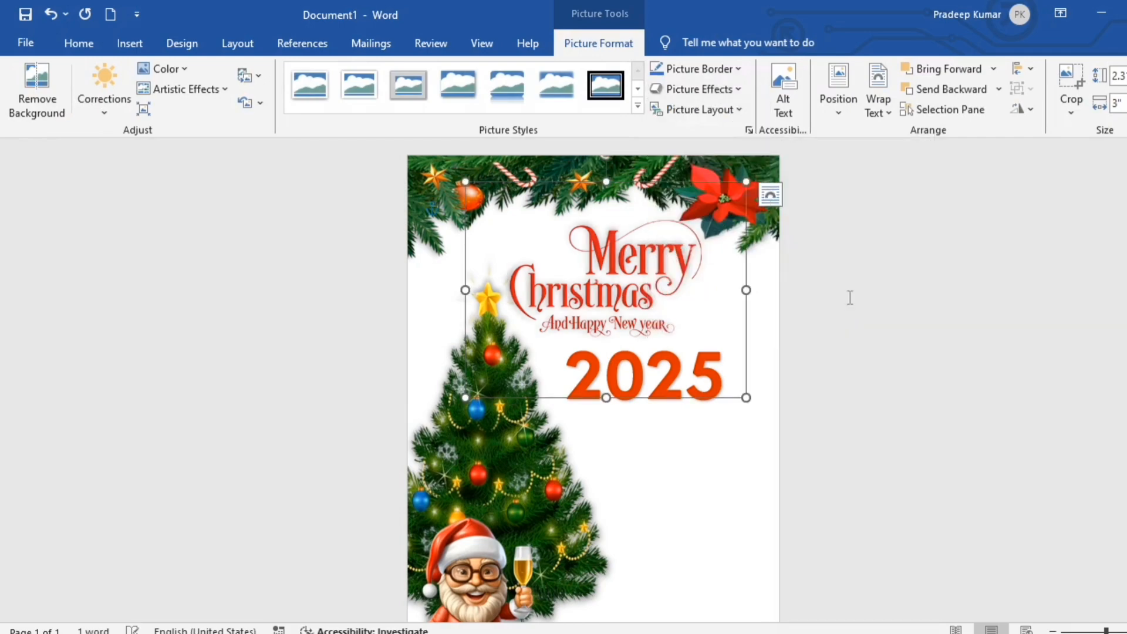
{"action": "left_click", "coordinate": [941, 346]}
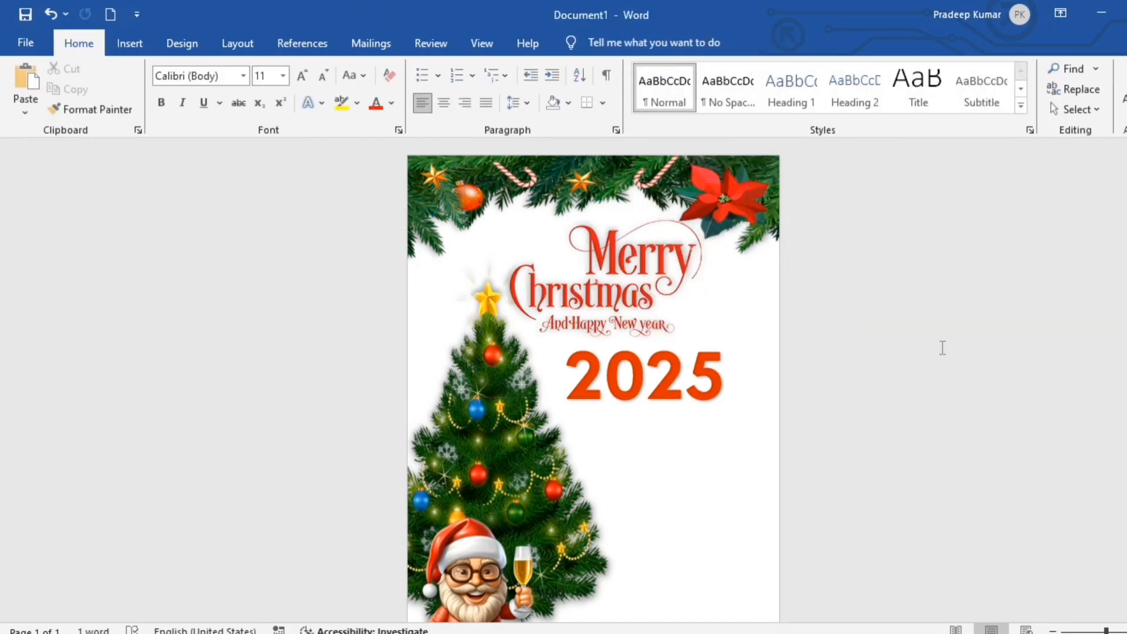
{"action": "scroll", "coordinate": [762, 458], "scroll_direction": "down", "scroll_amount": 3, "text": "ctrl"}
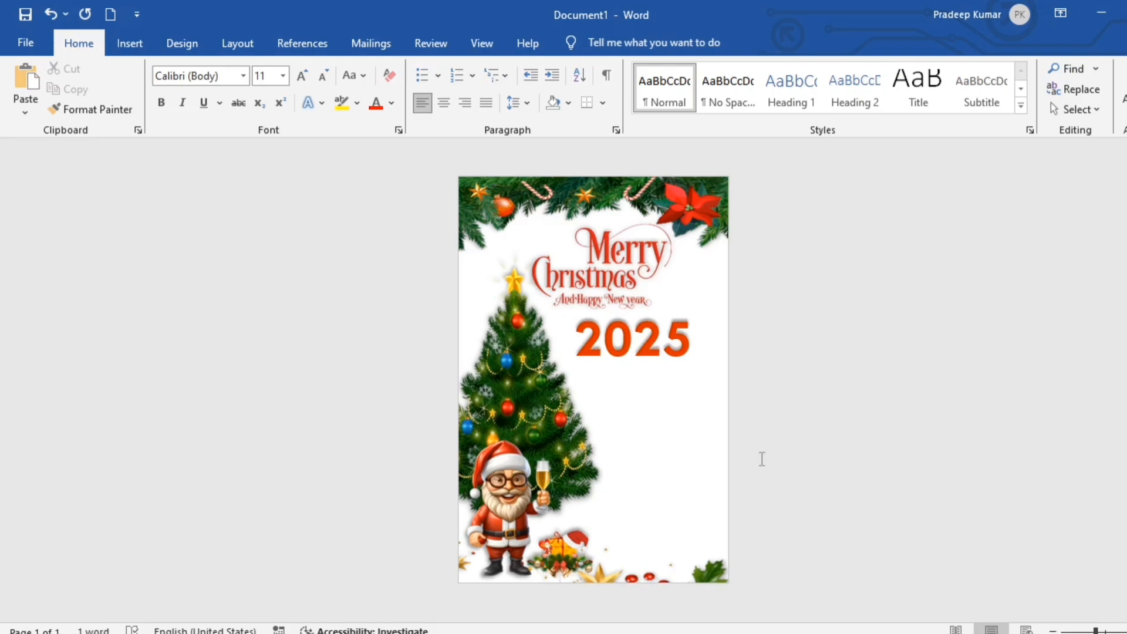
{"action": "left_click", "coordinate": [129, 43]}
{"action": "left_click", "coordinate": [182, 113]}
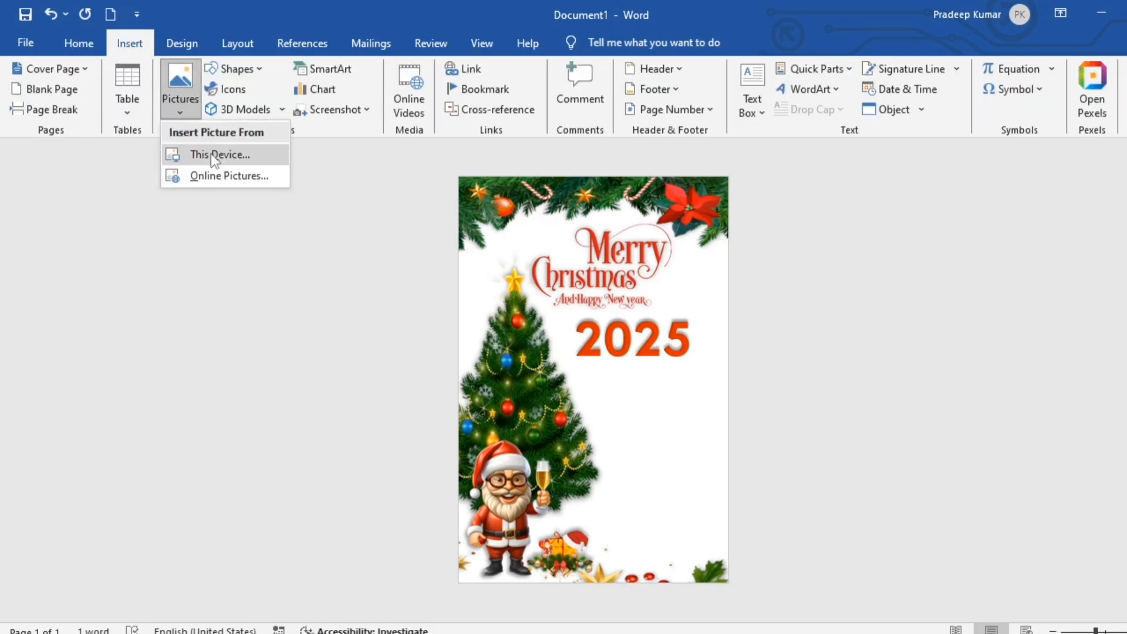
{"action": "left_click", "coordinate": [217, 154]}
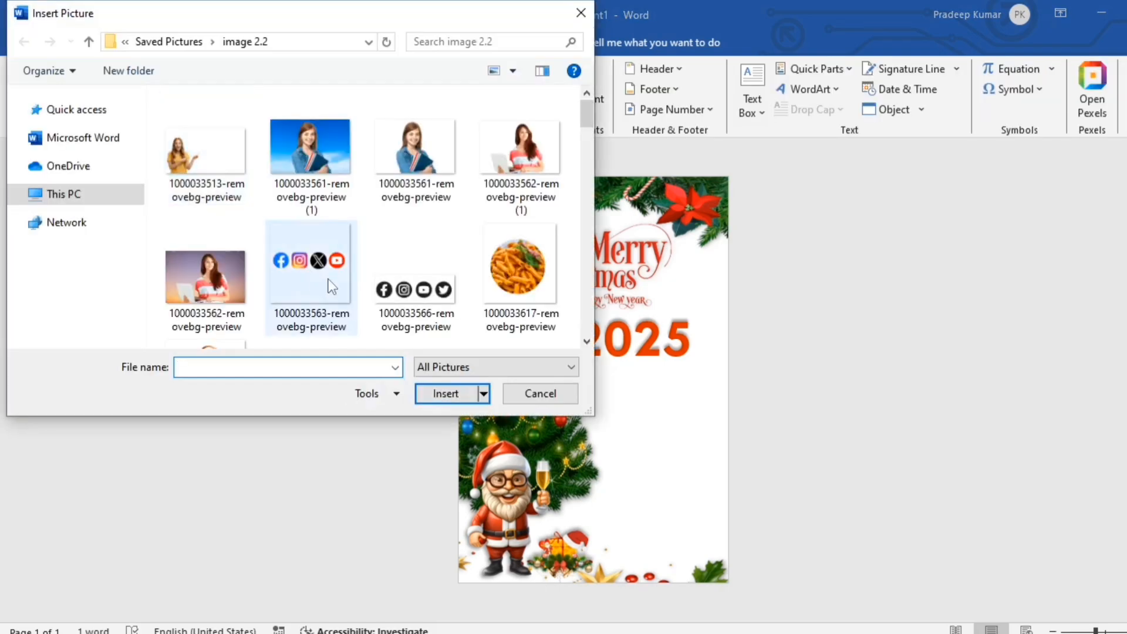
{"action": "scroll", "coordinate": [332, 286], "scroll_direction": "down", "scroll_amount": 10}
{"action": "scroll", "coordinate": [333, 286], "scroll_direction": "down", "scroll_amount": 10}
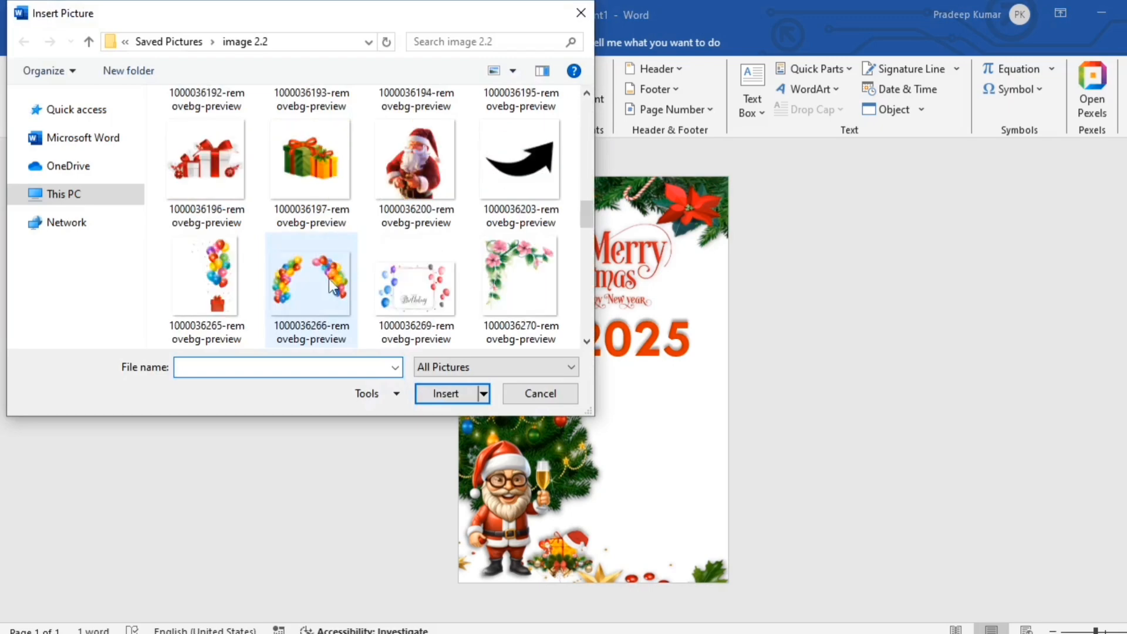
{"action": "left_click", "coordinate": [418, 160]}
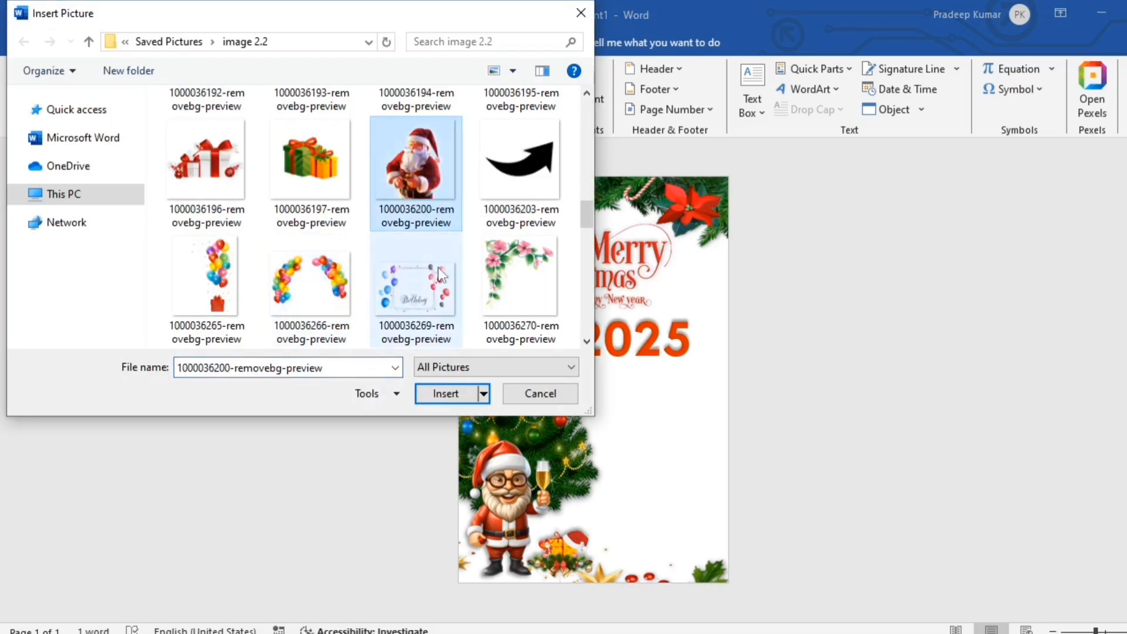
{"action": "left_click", "coordinate": [439, 393]}
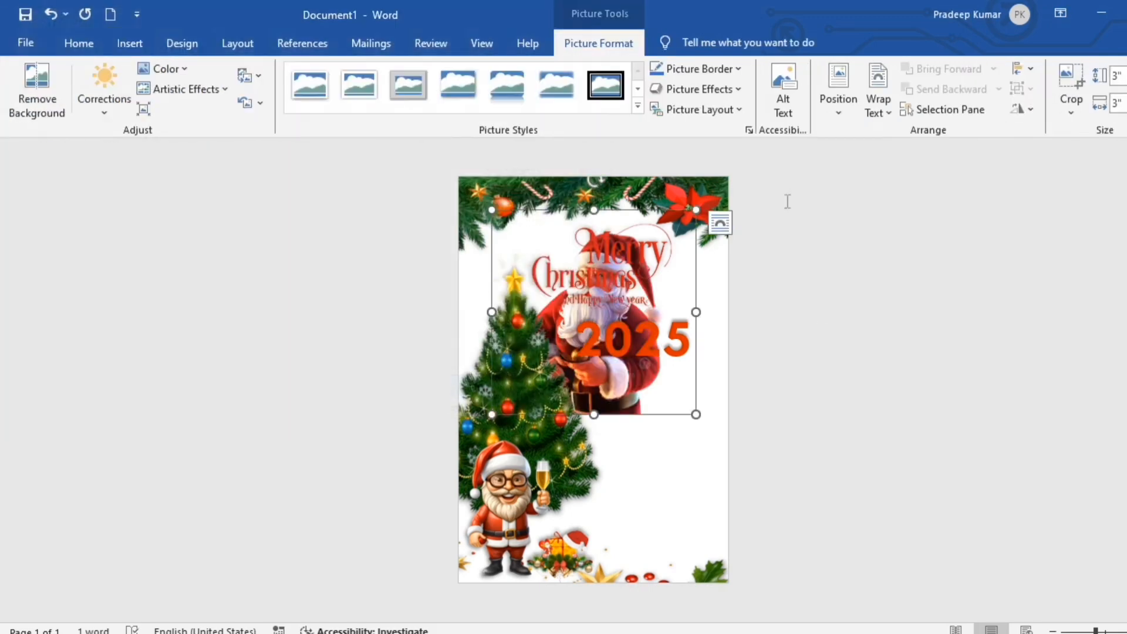
{"action": "left_click", "coordinate": [865, 115]}
{"action": "left_click", "coordinate": [928, 256]}
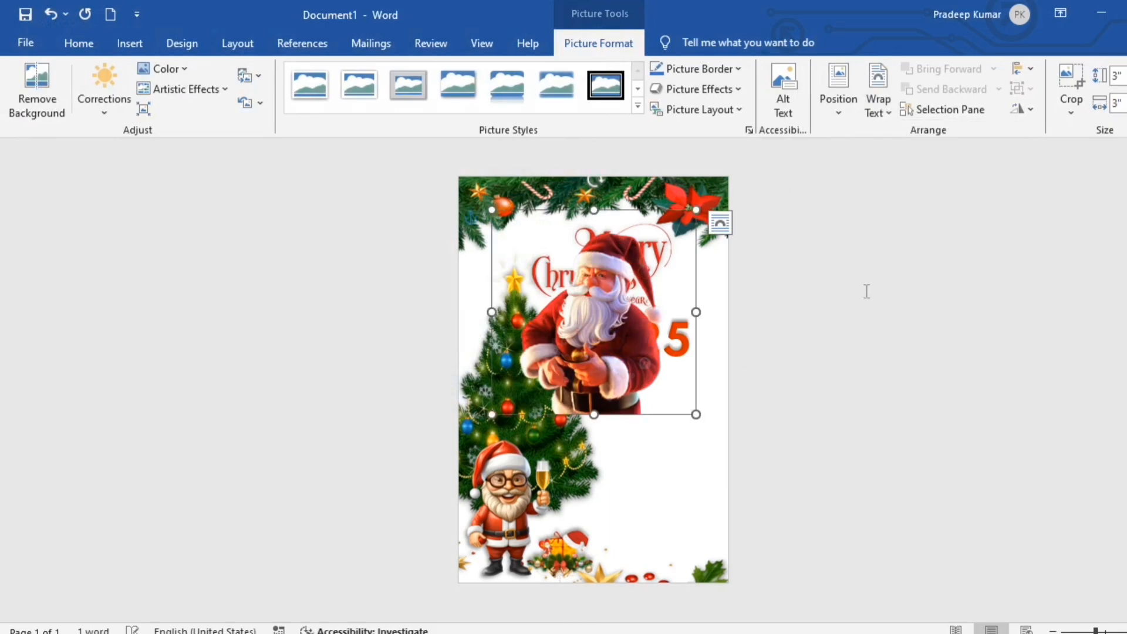
Shrink the new Santa picture slightly and place it against the card's right edge below 2025.
{"action": "left_click_drag", "start_coordinate": [607, 341], "coordinate": [611, 440]}
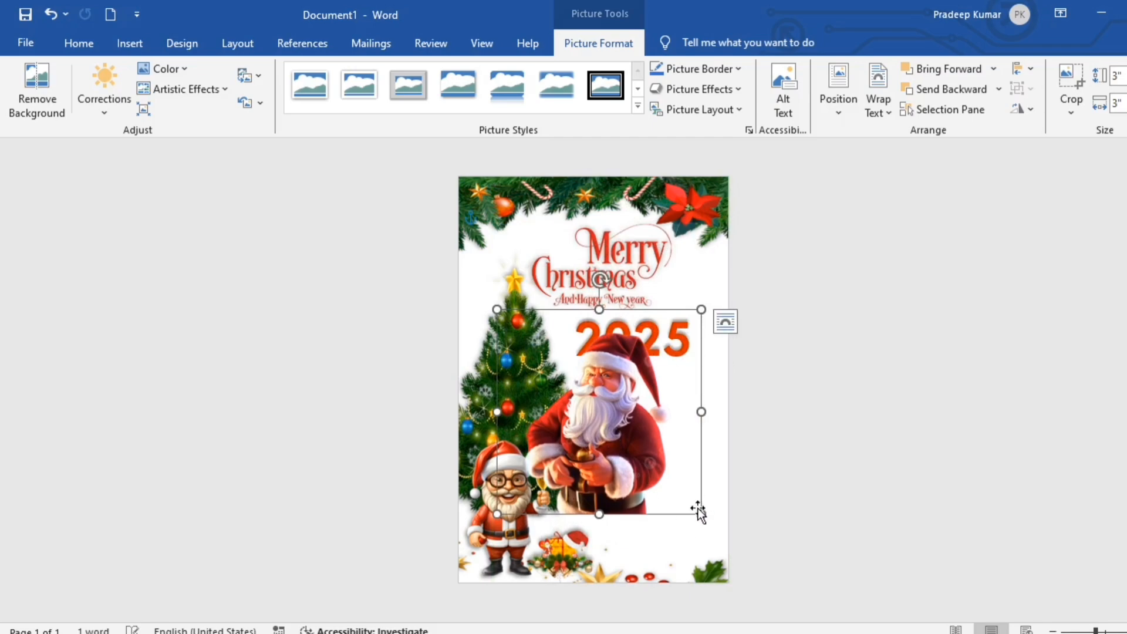
{"action": "left_click_drag", "start_coordinate": [699, 510], "coordinate": [786, 525]}
{"action": "left_click", "coordinate": [993, 465]}
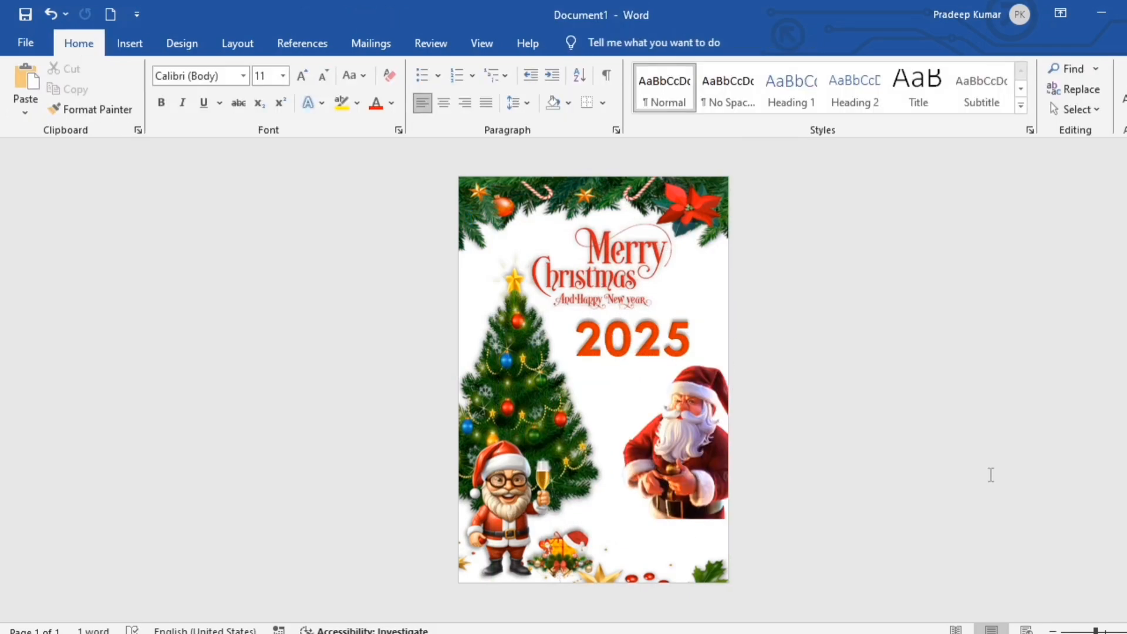
{"action": "left_click", "coordinate": [148, 44]}
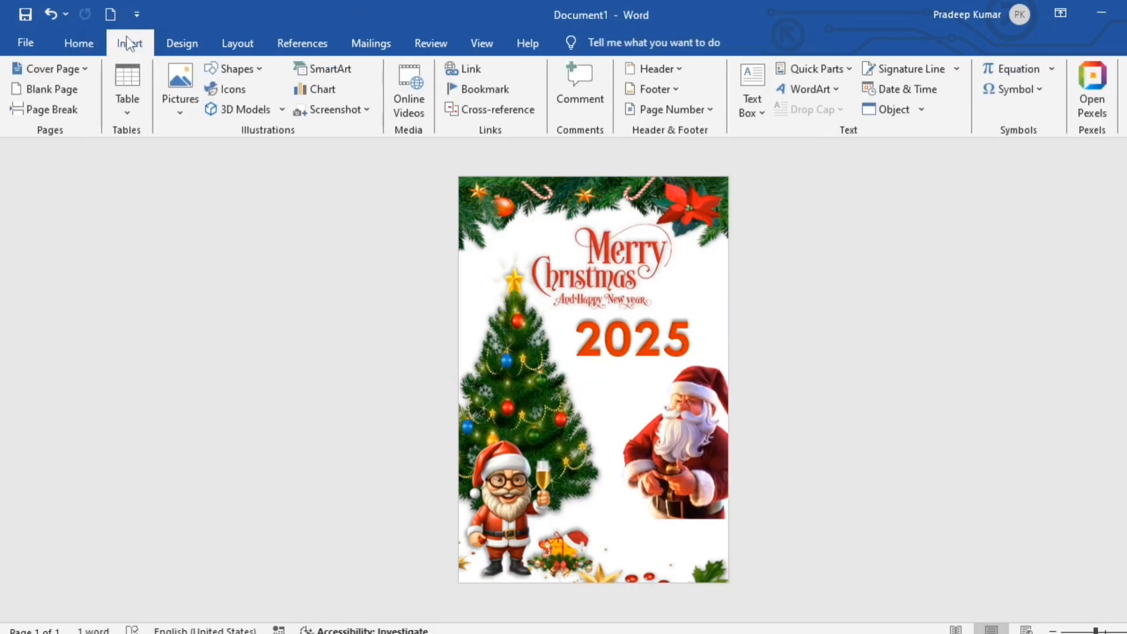
{"action": "left_click", "coordinate": [182, 104]}
{"action": "left_click", "coordinate": [222, 154]}
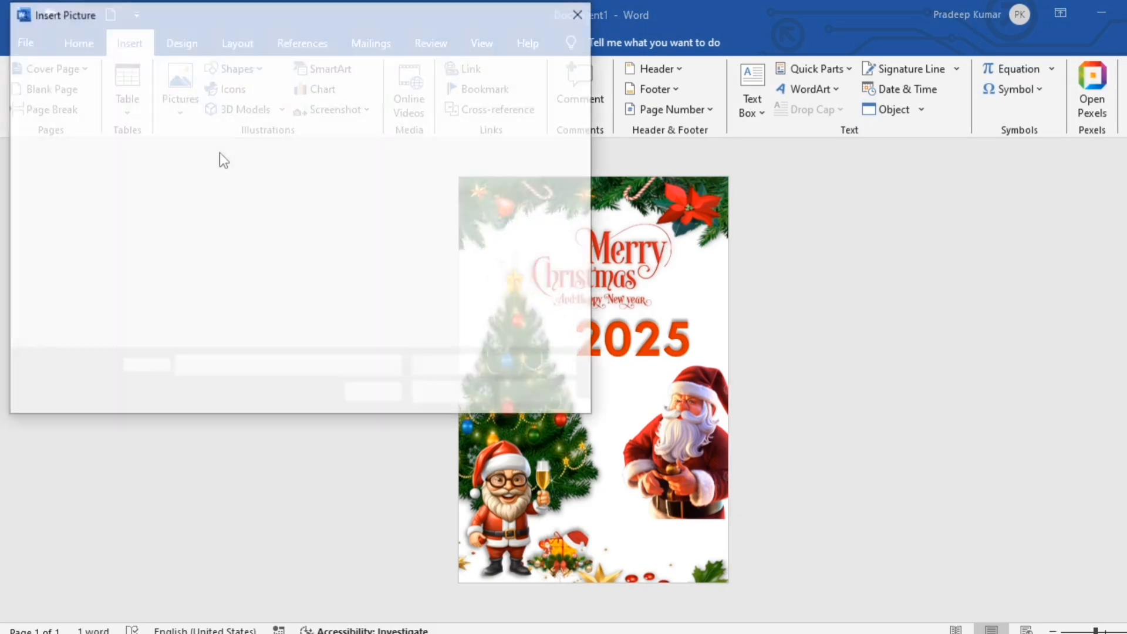
{"action": "scroll", "coordinate": [357, 222], "scroll_direction": "down", "scroll_amount": 5}
{"action": "scroll", "coordinate": [357, 219], "scroll_direction": "down", "scroll_amount": 5}
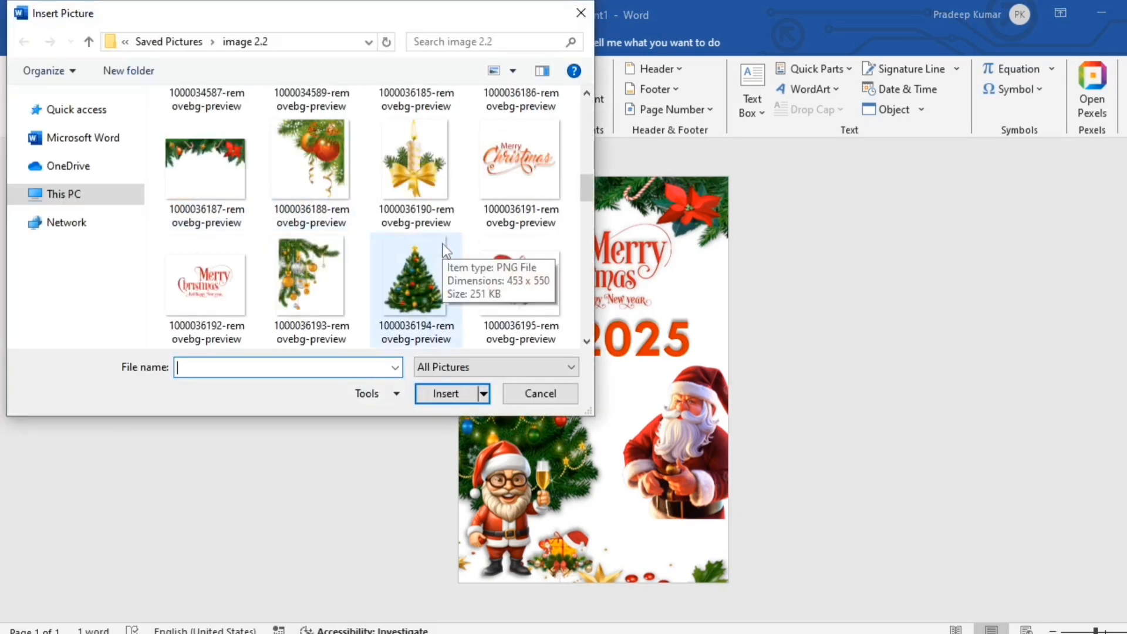
{"action": "scroll", "coordinate": [444, 250], "scroll_direction": "down", "scroll_amount": 2}
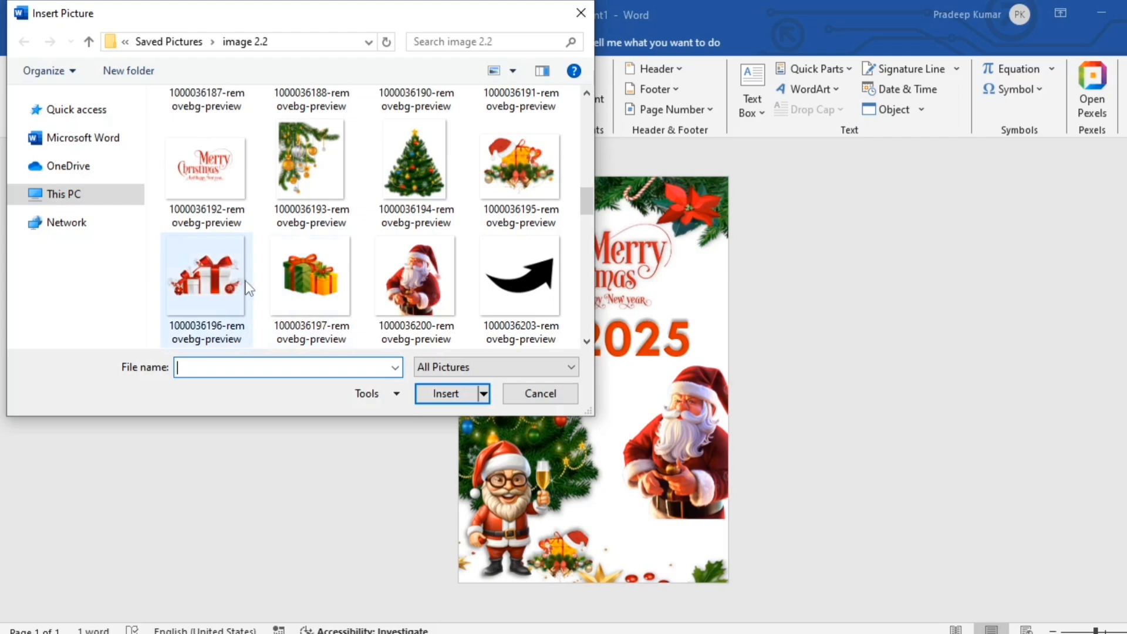
{"action": "left_click", "coordinate": [322, 278]}
{"action": "left_click", "coordinate": [445, 393]}
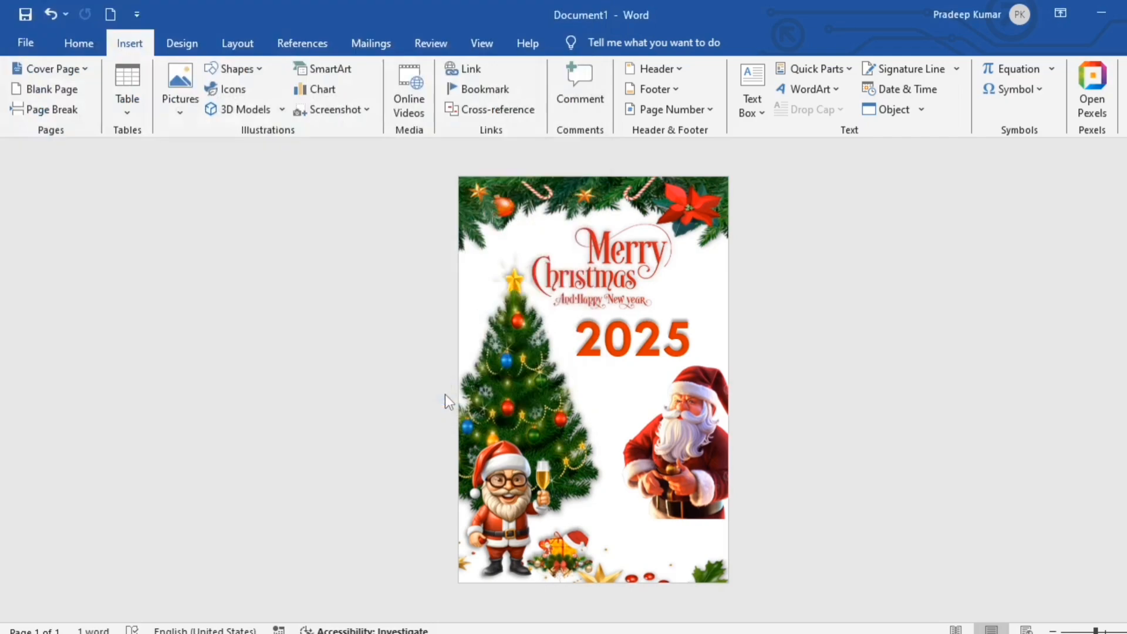
Float the gift boxes picture in front of text, shrink it to about 1.7 inches, and place it at the card's bottom below the large Santa.
{"action": "left_click", "coordinate": [886, 119]}
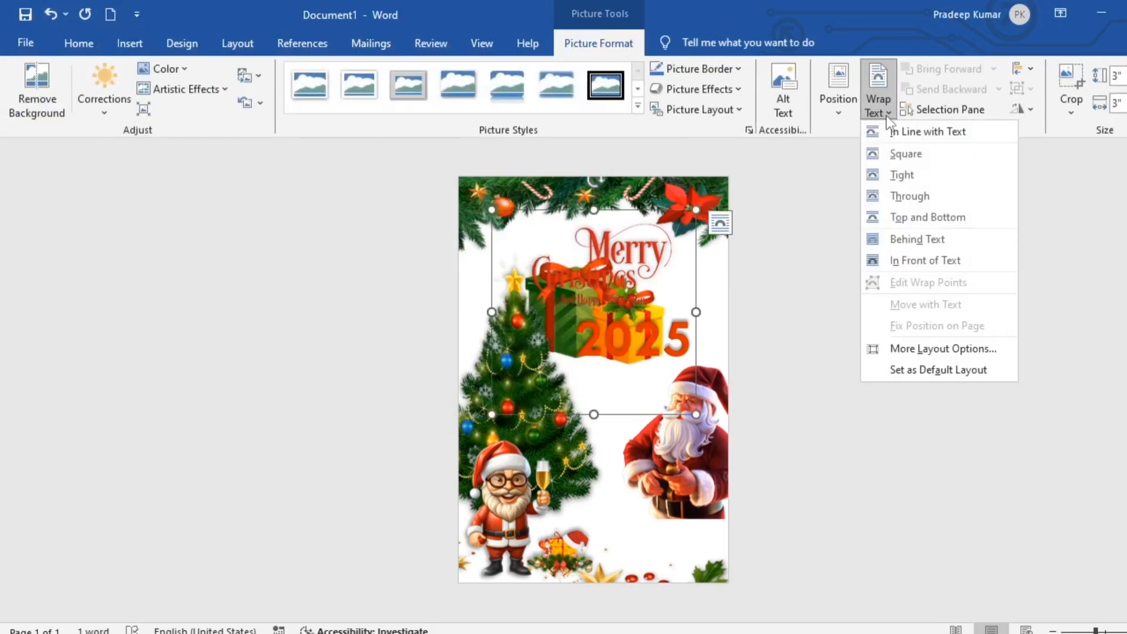
{"action": "left_click", "coordinate": [922, 260]}
{"action": "left_click_drag", "start_coordinate": [579, 340], "coordinate": [665, 558]}
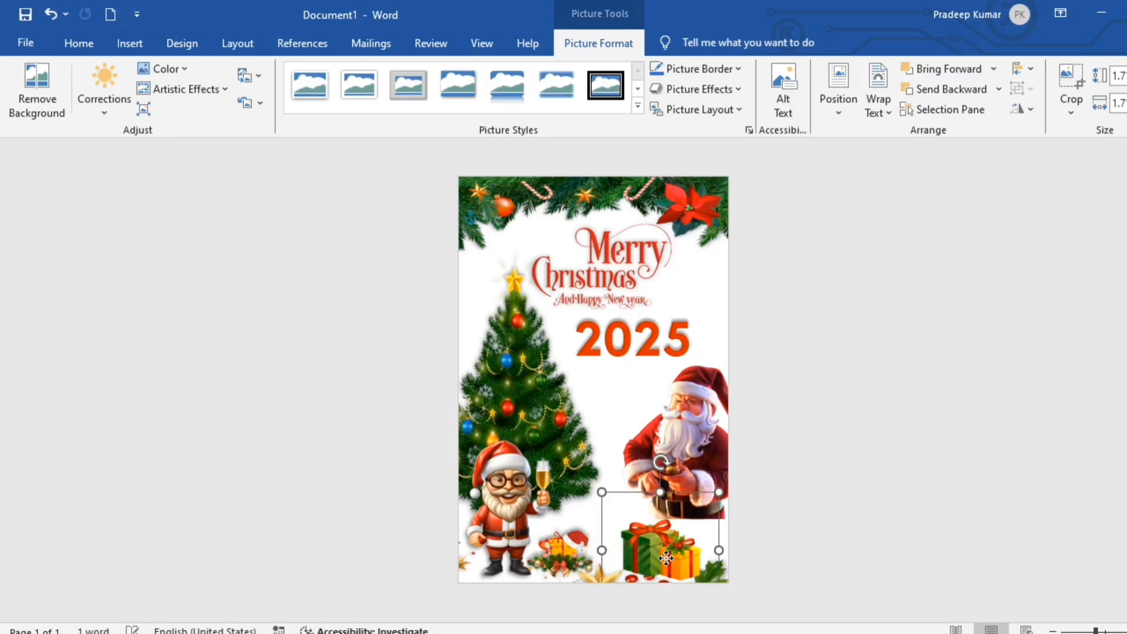
{"action": "key", "text": "ctrl+z"}
{"action": "key", "text": "ctrl+z"}
{"action": "key", "text": "ctrl+z"}
{"action": "key", "text": "ctrl+z"}
{"action": "key", "text": "ctrl+z"}
{"action": "key", "text": "ctrl+z"}
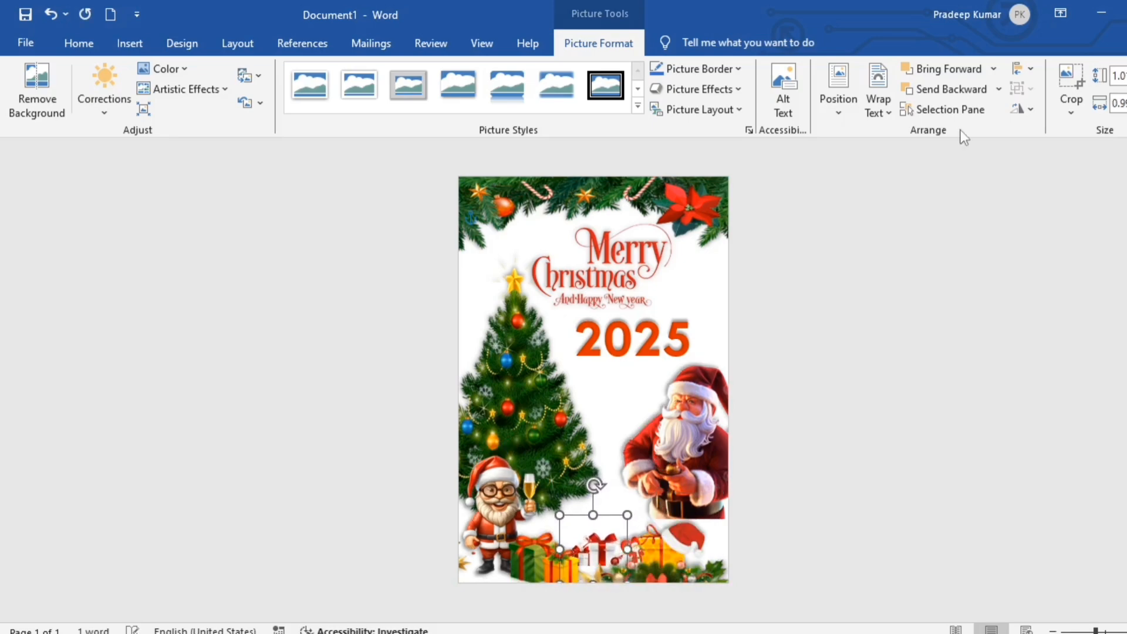
{"action": "left_click", "coordinate": [976, 340]}
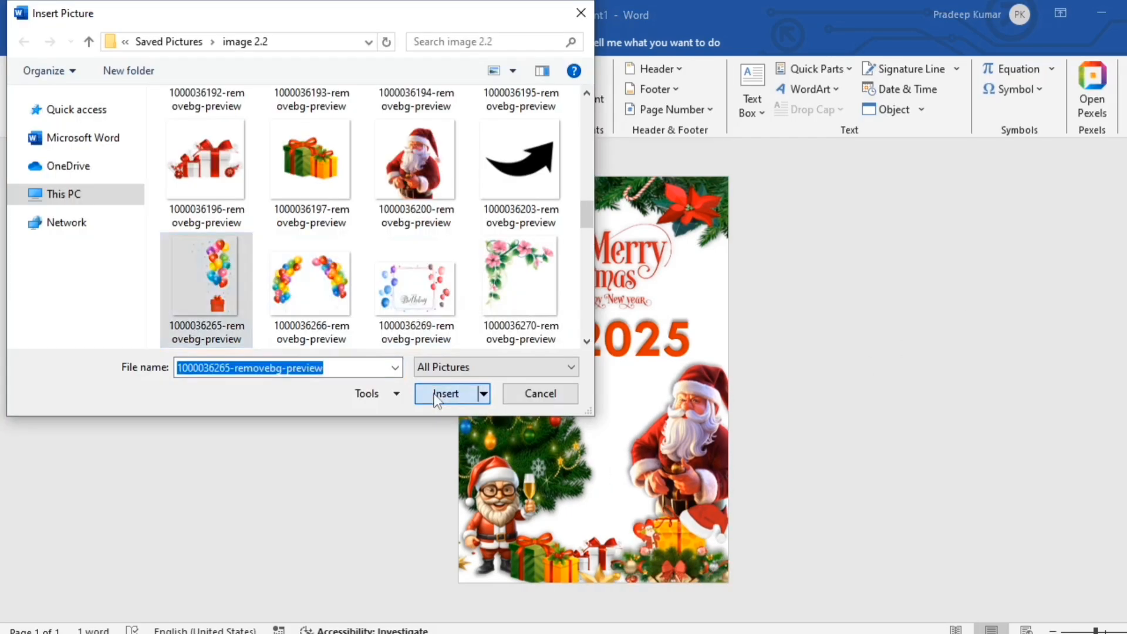
{"action": "left_click", "coordinate": [434, 394]}
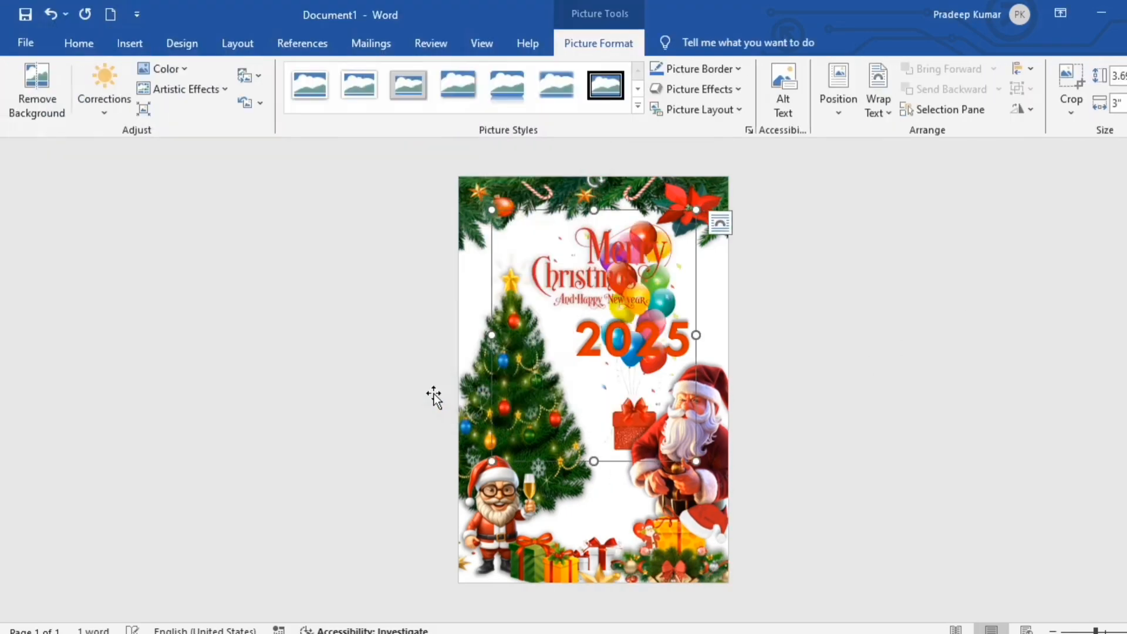
{"action": "left_click", "coordinate": [881, 111]}
{"action": "left_click", "coordinate": [933, 259]}
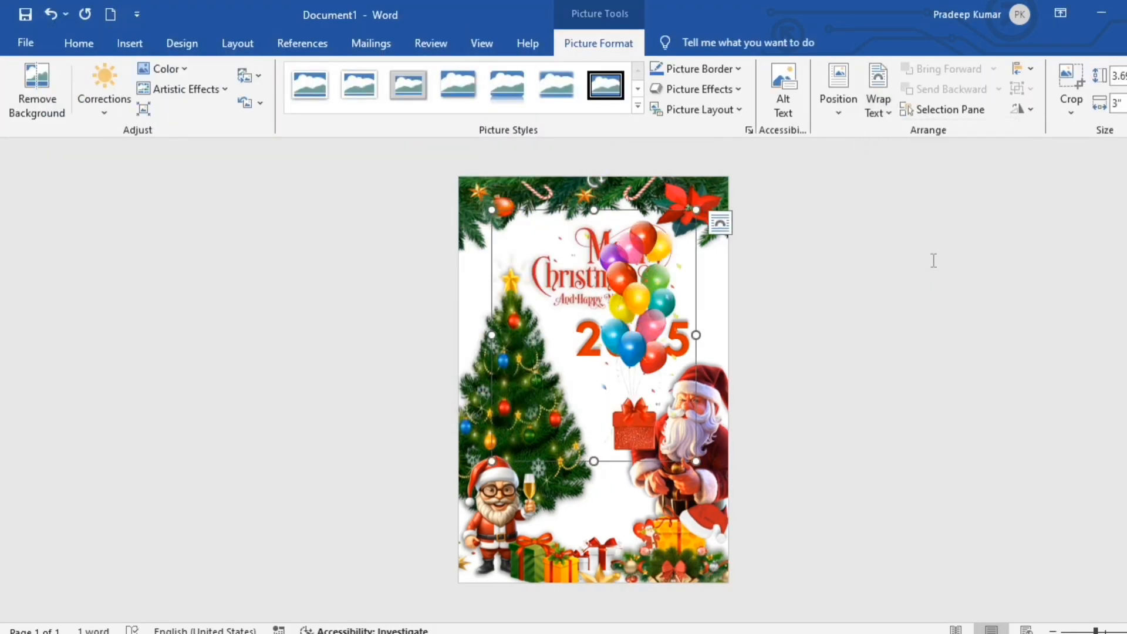
Shrink the balloons picture to about 2.4 inches high and place it between the tree and the large Santa.
{"action": "left_click_drag", "start_coordinate": [644, 350], "coordinate": [611, 389]}
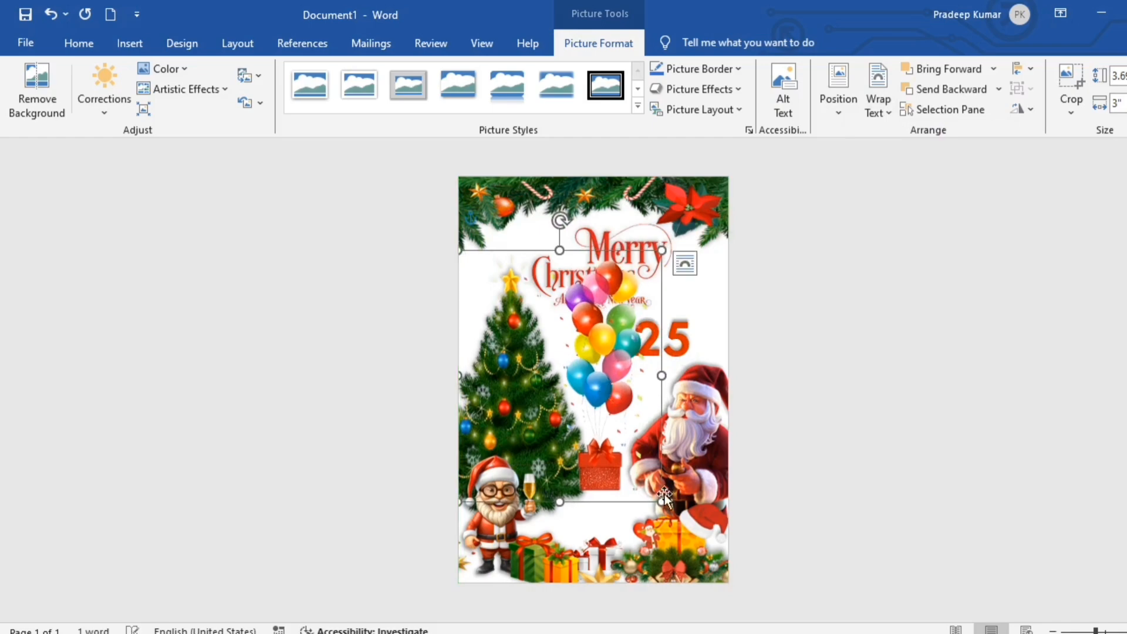
{"action": "left_click_drag", "start_coordinate": [661, 502], "coordinate": [549, 411]}
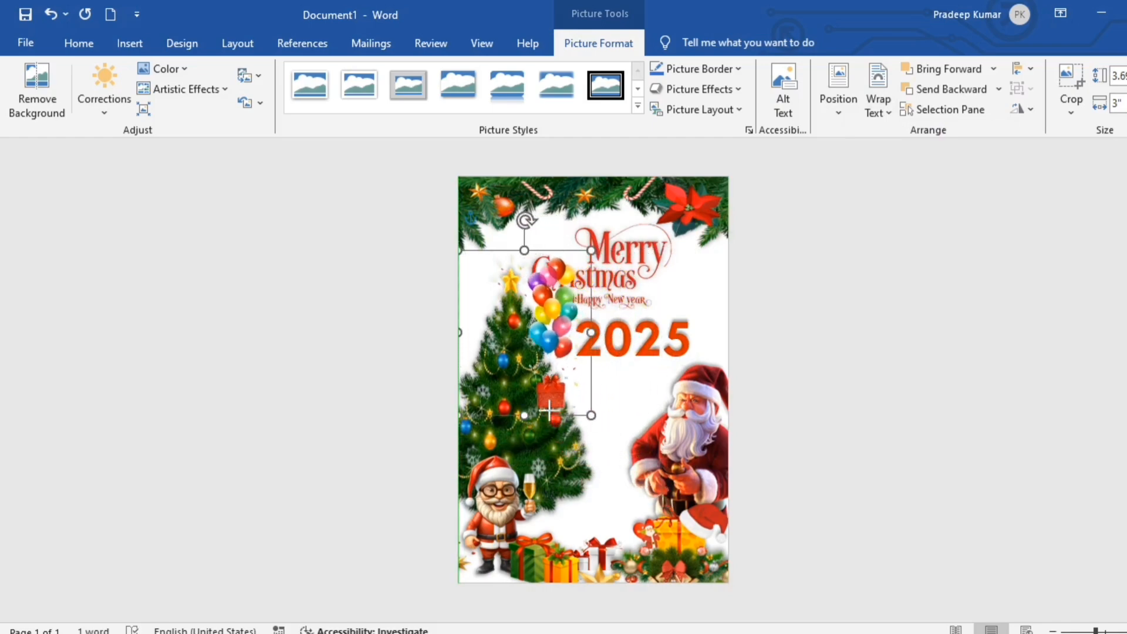
{"action": "left_click_drag", "start_coordinate": [555, 343], "coordinate": [612, 487]}
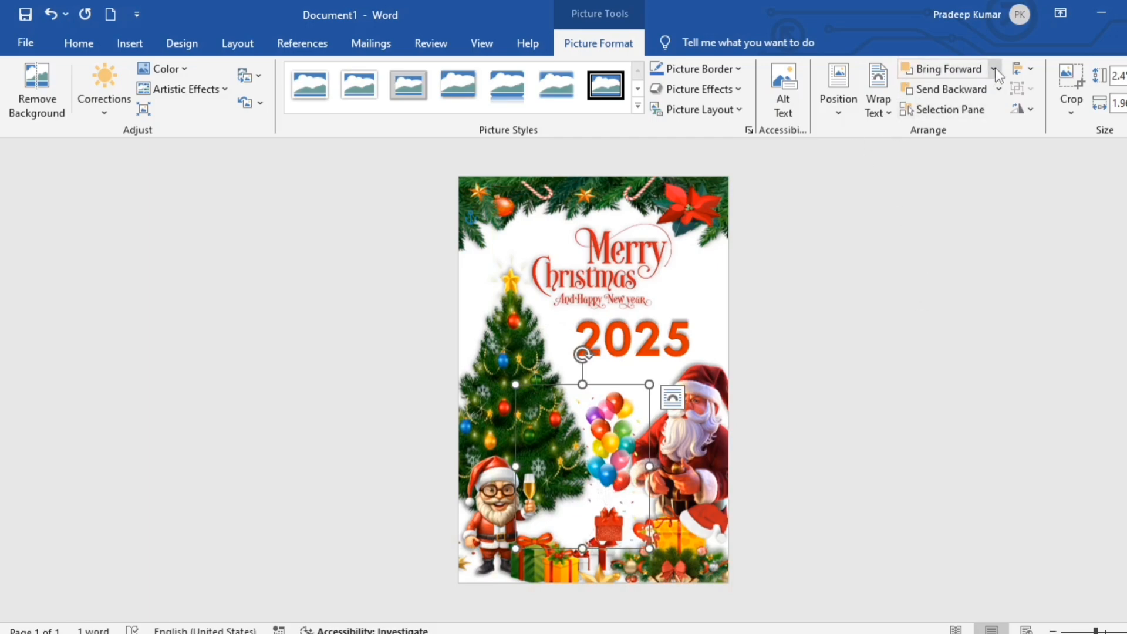
Send the balloons picture to the back and nudge it down and slightly left so it rises from behind the gifts.
{"action": "left_click", "coordinate": [999, 91]}
{"action": "left_click", "coordinate": [961, 133]}
{"action": "key", "text": "Down"}
{"action": "key", "text": "Down"}
{"action": "key", "text": "Down"}
{"action": "key", "text": "Down"}
{"action": "key", "text": "Down"}
{"action": "key", "text": "Down"}
{"action": "key", "text": "Down"}
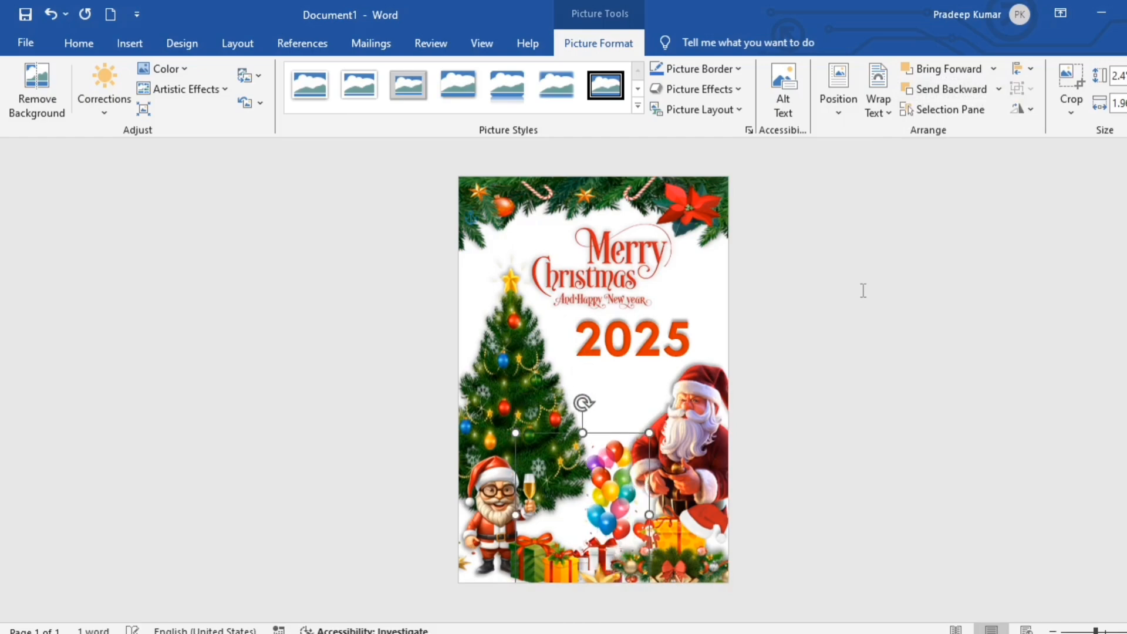
{"action": "key", "text": "Left"}
{"action": "key", "text": "Left"}
{"action": "key", "text": "Left"}
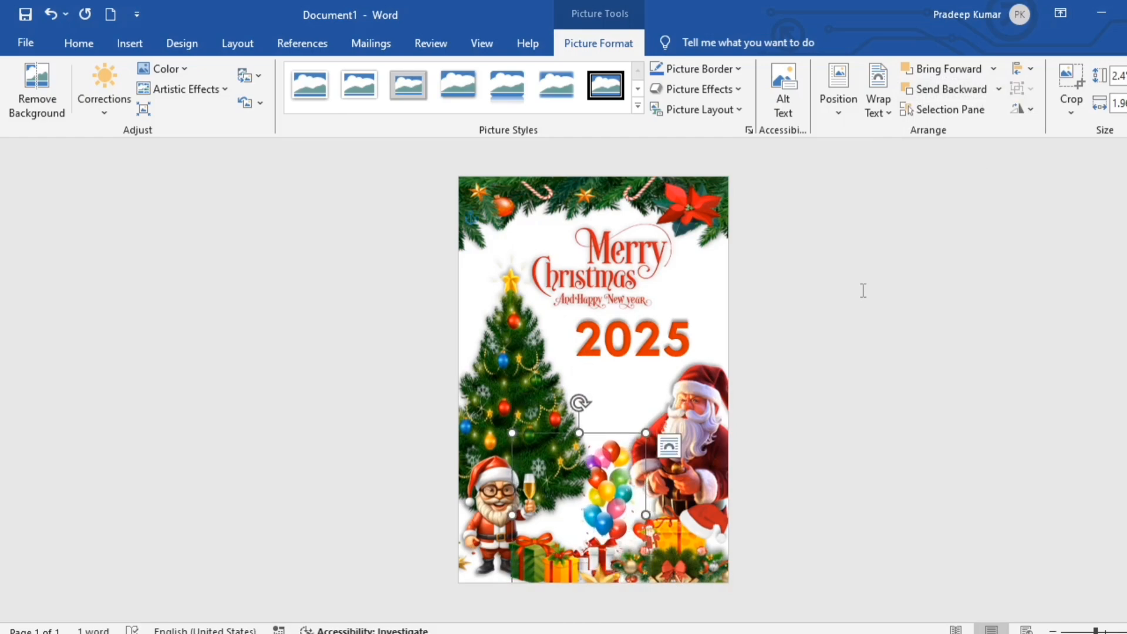
{"action": "left_click", "coordinate": [862, 290]}
Examine the finished card up close from the garland to the gifts, and as a whole page.
{"action": "scroll", "coordinate": [713, 469], "scroll_direction": "up", "scroll_amount": 6}
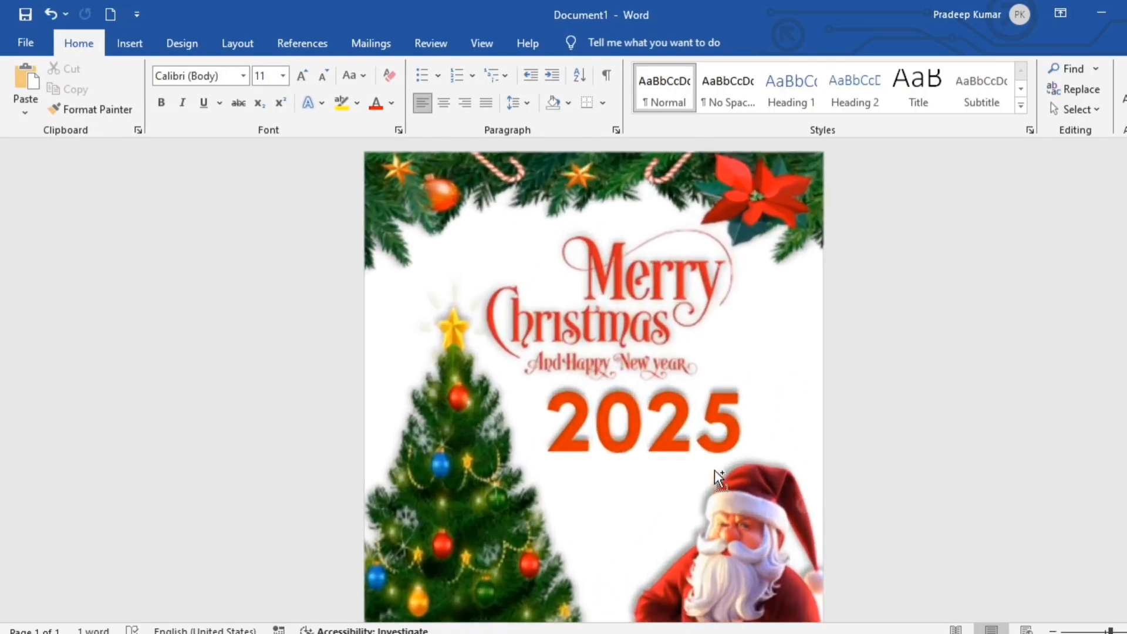
{"action": "scroll", "coordinate": [687, 399], "scroll_direction": "down", "scroll_amount": 10}
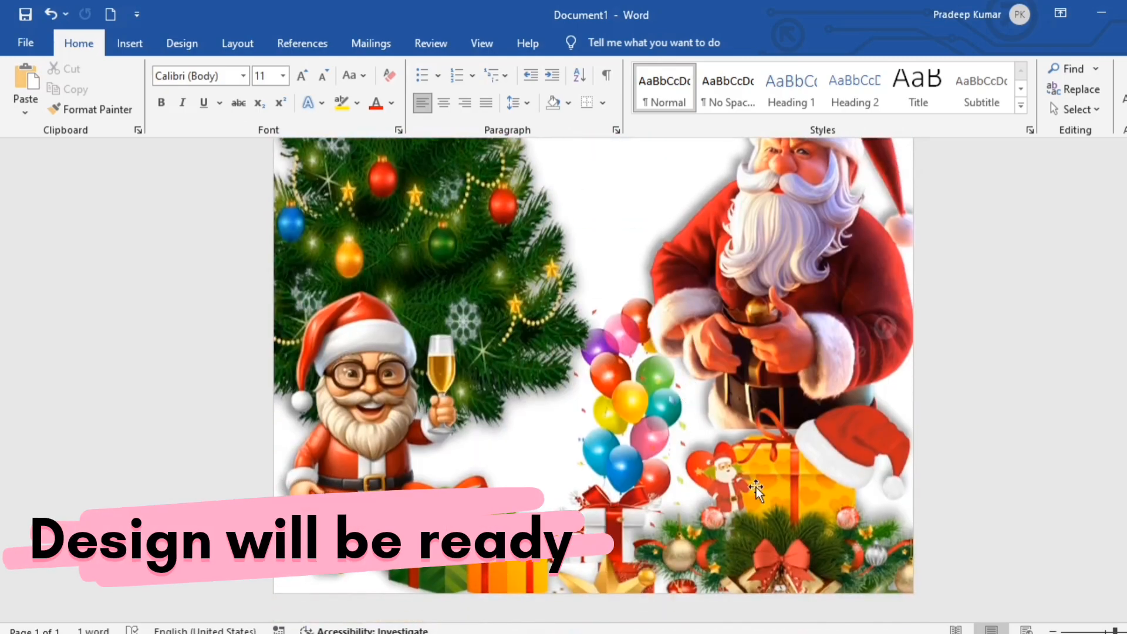
{"action": "scroll", "coordinate": [756, 487], "scroll_direction": "up", "scroll_amount": 10}
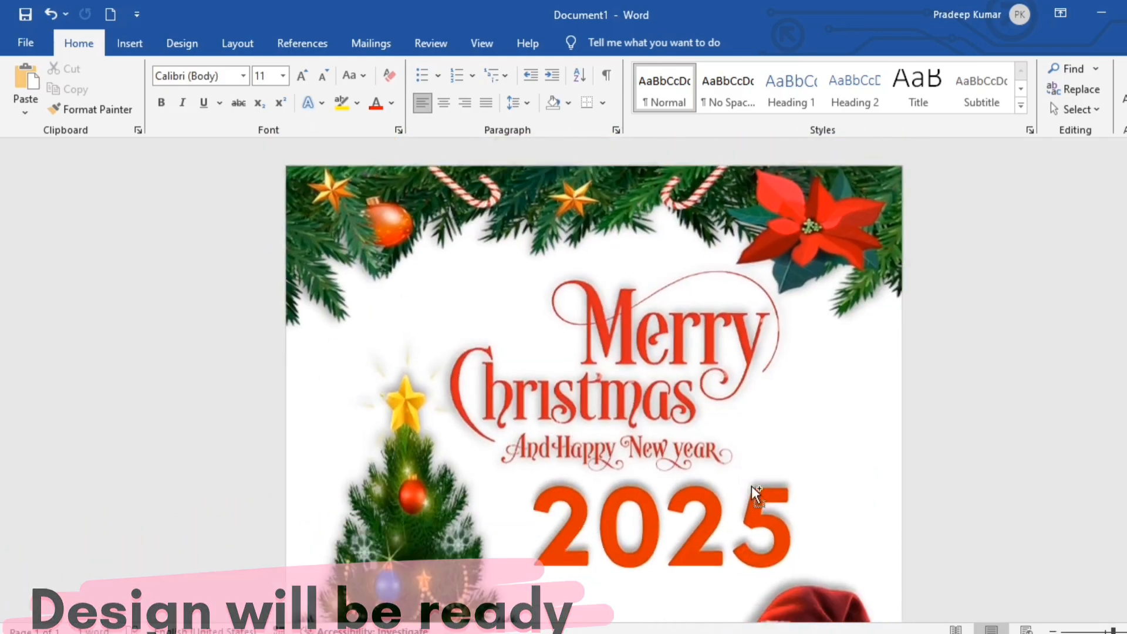
{"action": "scroll", "coordinate": [751, 485], "scroll_direction": "down", "scroll_amount": 6, "text": "ctrl"}
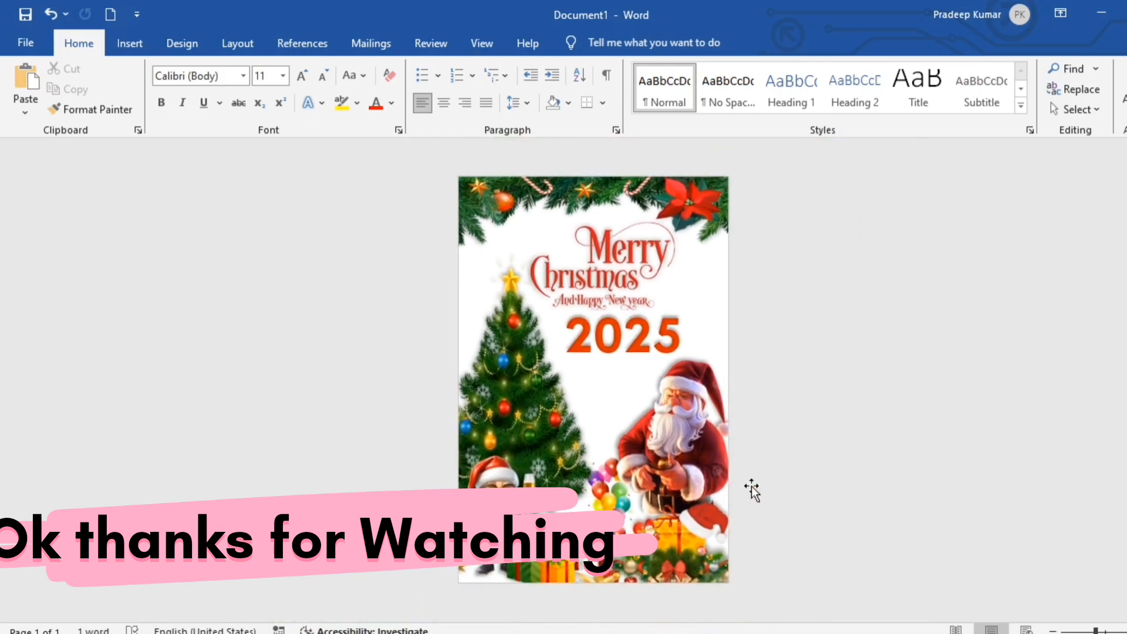
{"action": "scroll", "coordinate": [751, 486], "scroll_direction": "up", "scroll_amount": 1, "text": "ctrl"}
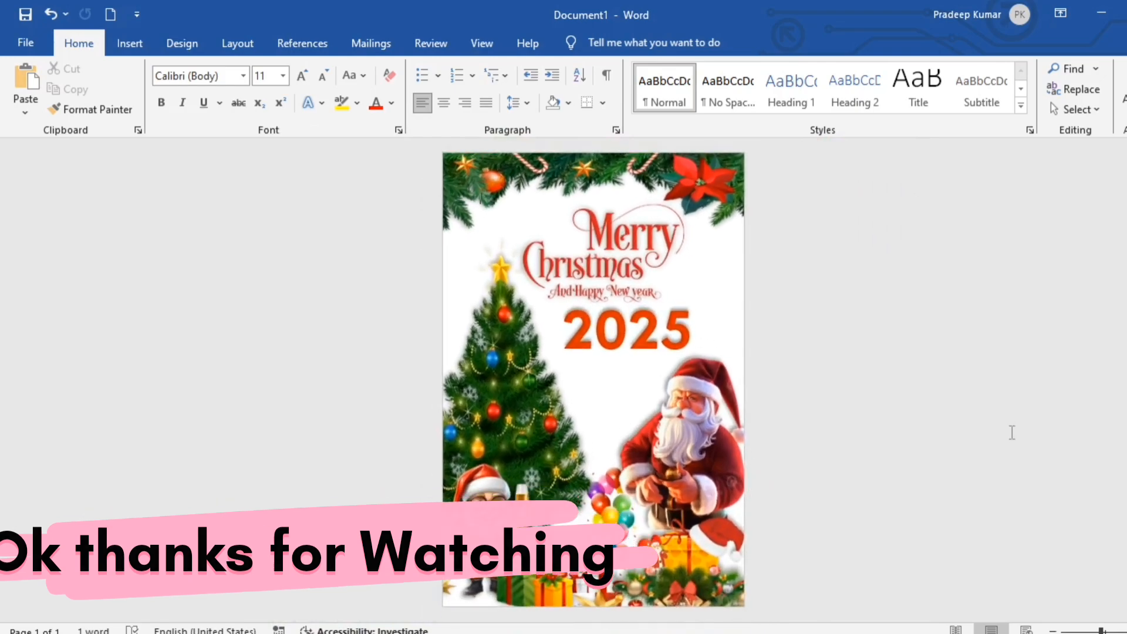